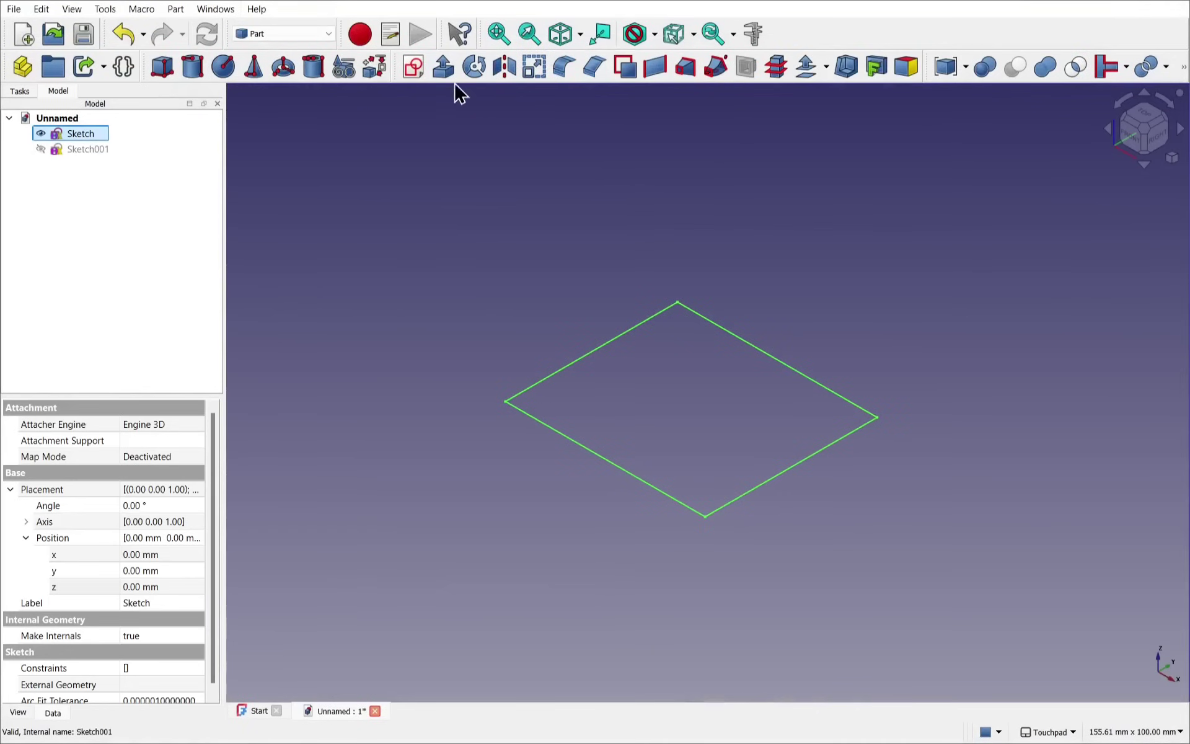
Extrude the rectangle sketch into a 10 mm box and the ring sketch Sketch001 on top
{"action": "left_click", "coordinate": [443, 67]}
{"action": "left_click", "coordinate": [41, 139]}
{"action": "left_click", "coordinate": [57, 133]}
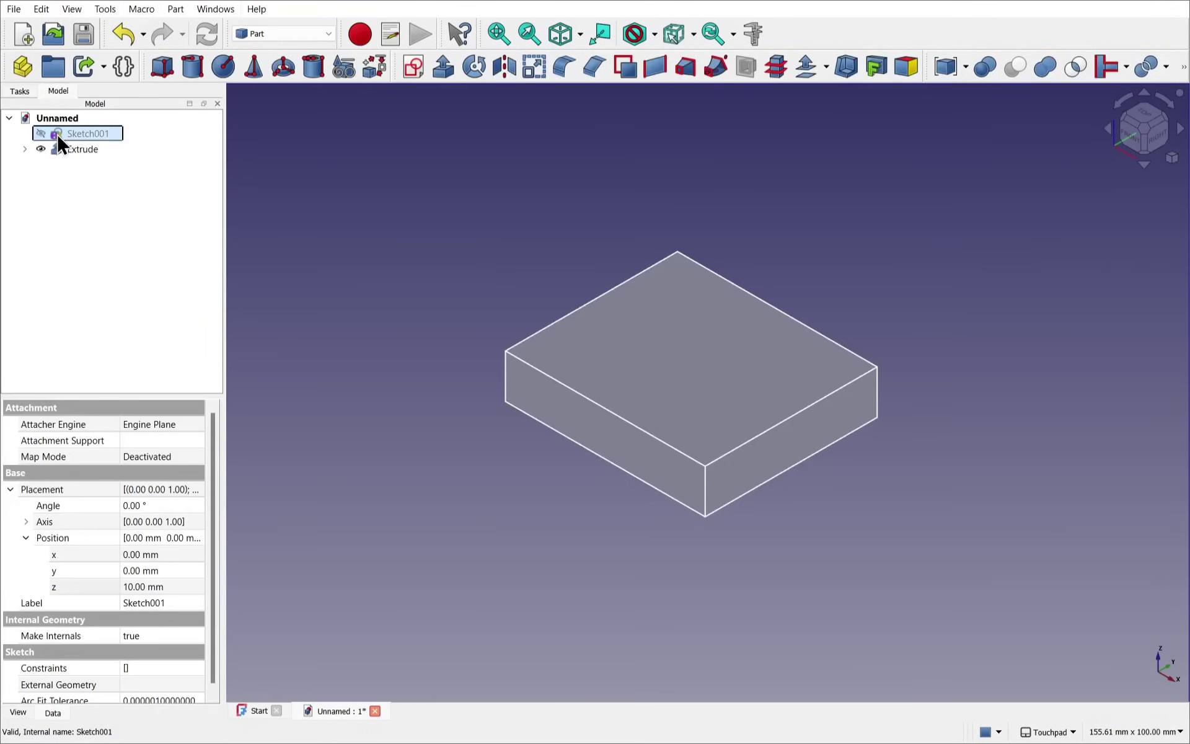
{"action": "left_click", "coordinate": [445, 69]}
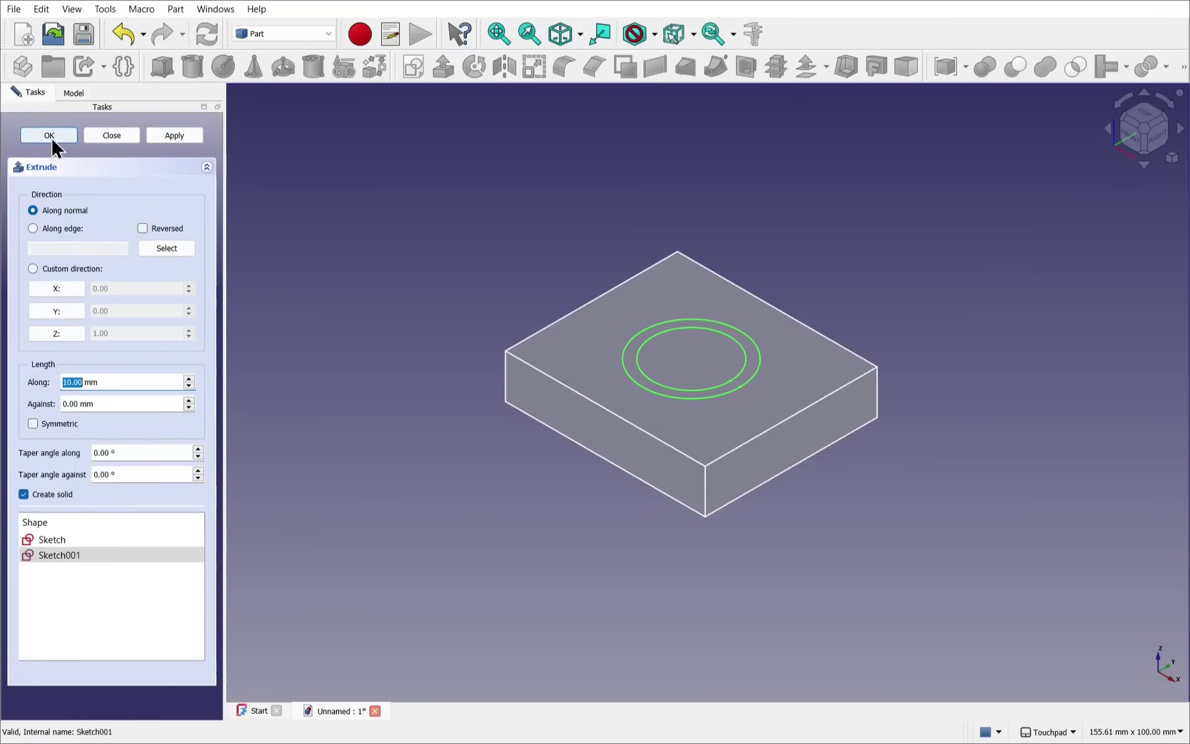
{"action": "left_click", "coordinate": [45, 134]}
Select the box and the ring cylinder and fuse them with Union into one solid
{"action": "left_click", "coordinate": [397, 290]}
{"action": "left_click_drag", "start_coordinate": [574, 537], "coordinate": [645, 552], "text": "alt"}
{"action": "left_click", "coordinate": [561, 416]}
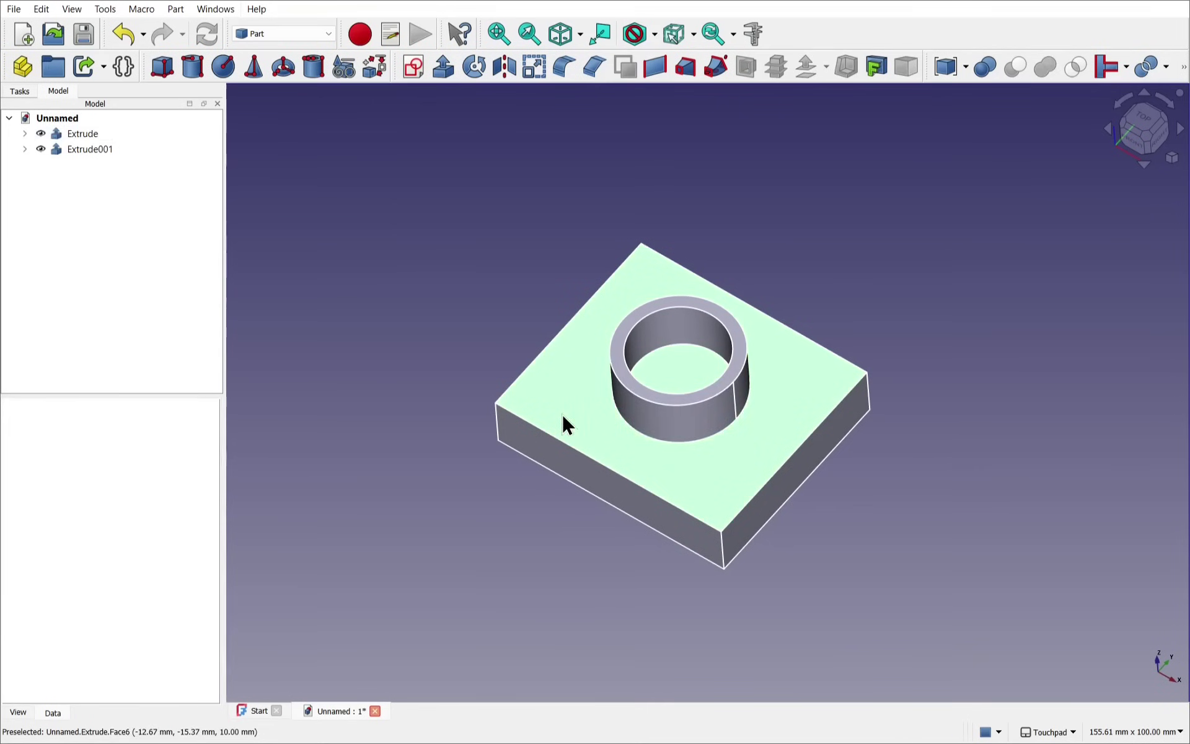
{"action": "left_click", "coordinate": [673, 425], "text": "ctrl"}
{"action": "left_click", "coordinate": [1046, 68]}
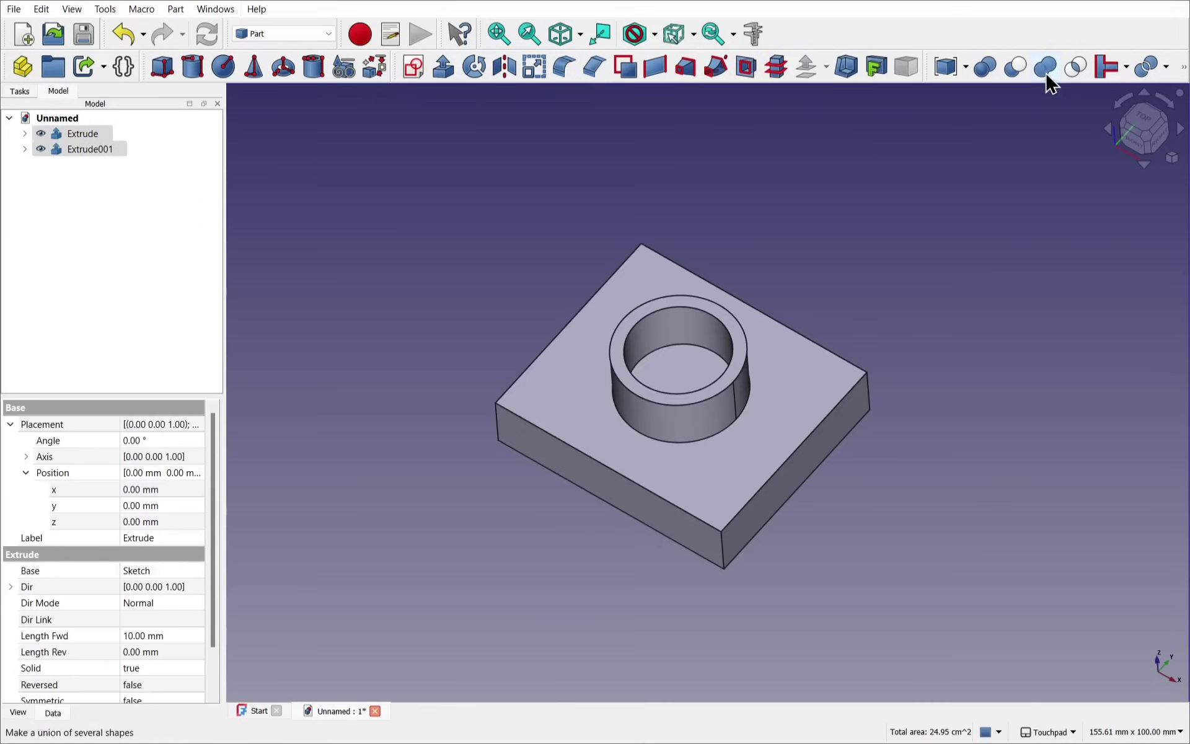
Pad the rectangle sketch in the Body into a 10 mm block
{"action": "mouse_move", "coordinate": [854, 403]}
{"action": "left_mouse_down", "text": "alt"}
{"action": "mouse_move", "coordinate": [856, 324]}
{"action": "mouse_move", "coordinate": [813, 378]}
{"action": "left_mouse_up", "text": "alt"}
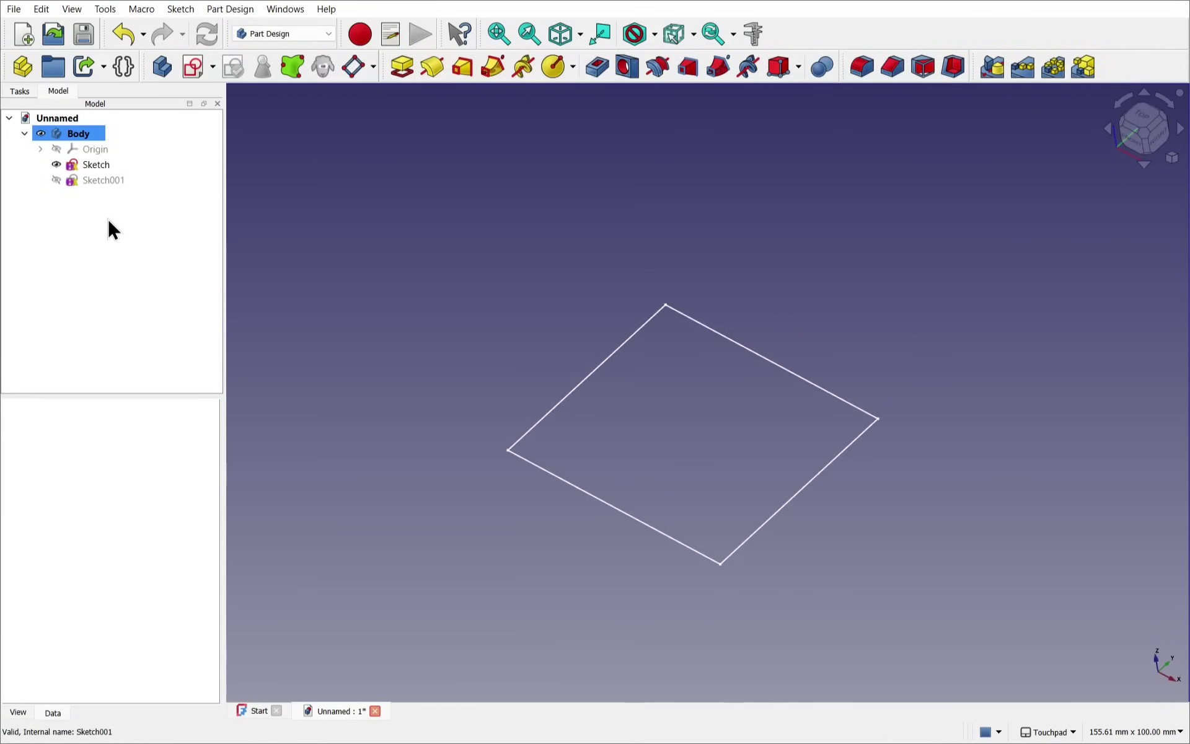
{"action": "left_click", "coordinate": [116, 164]}
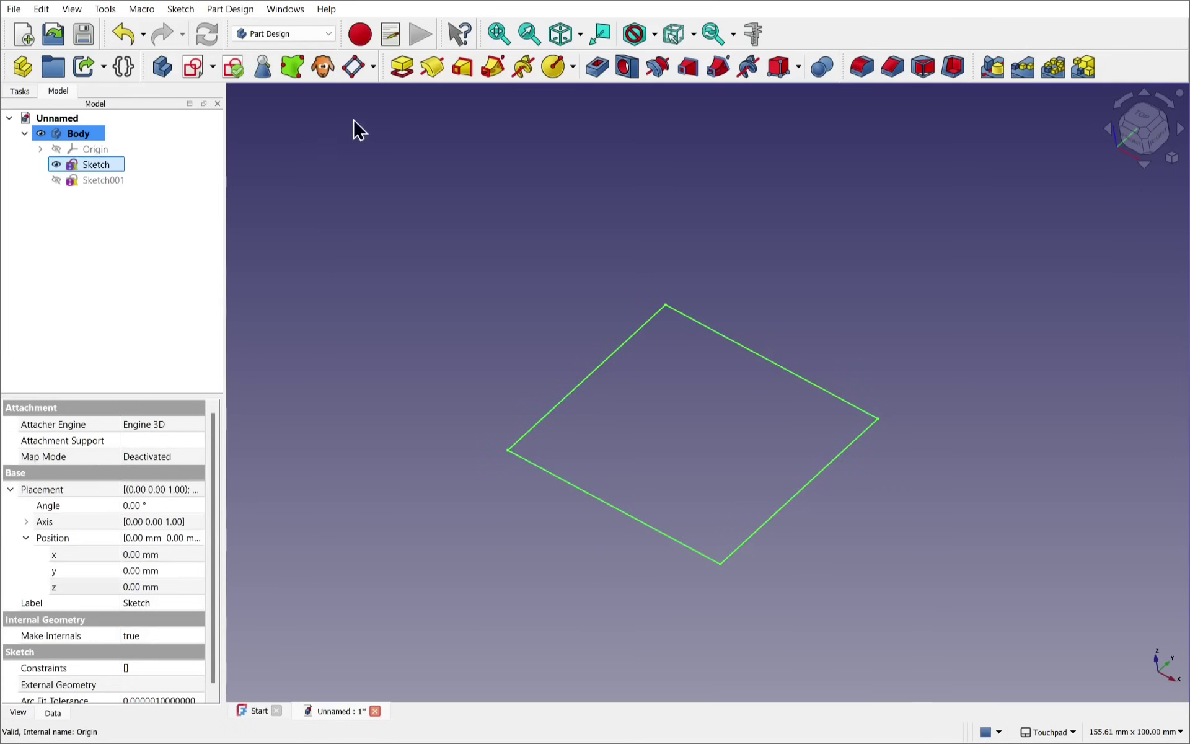
{"action": "left_click", "coordinate": [400, 65]}
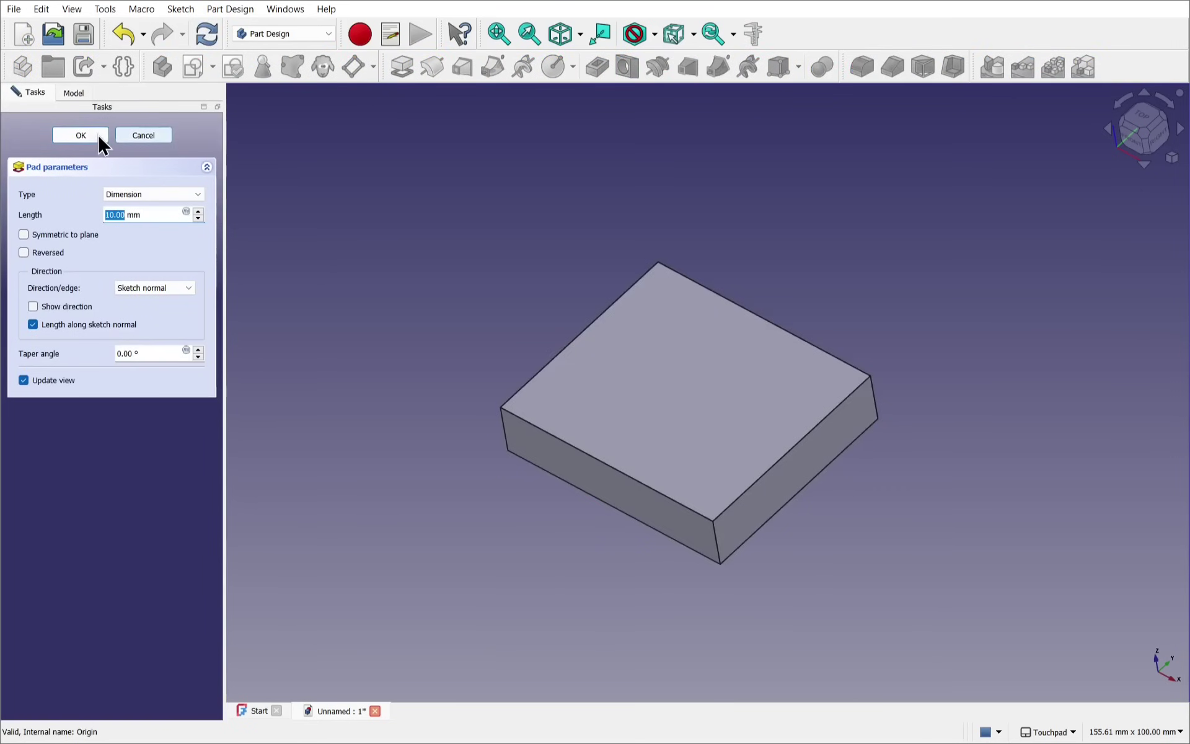
{"action": "left_click", "coordinate": [91, 133]}
Make the ring sketch Sketch001 visible and pad it on top of the block as Pad001
{"action": "left_click", "coordinate": [101, 165]}
{"action": "key", "text": "space"}
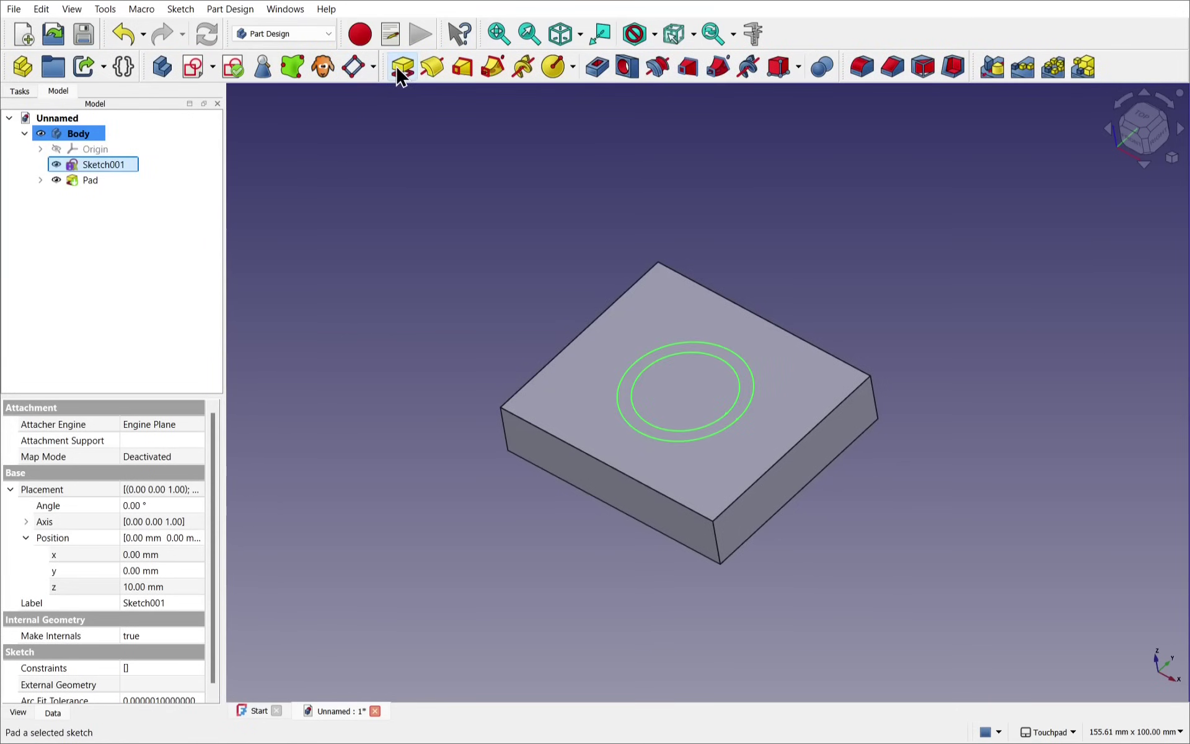
{"action": "left_click", "coordinate": [400, 66]}
{"action": "left_click", "coordinate": [92, 133]}
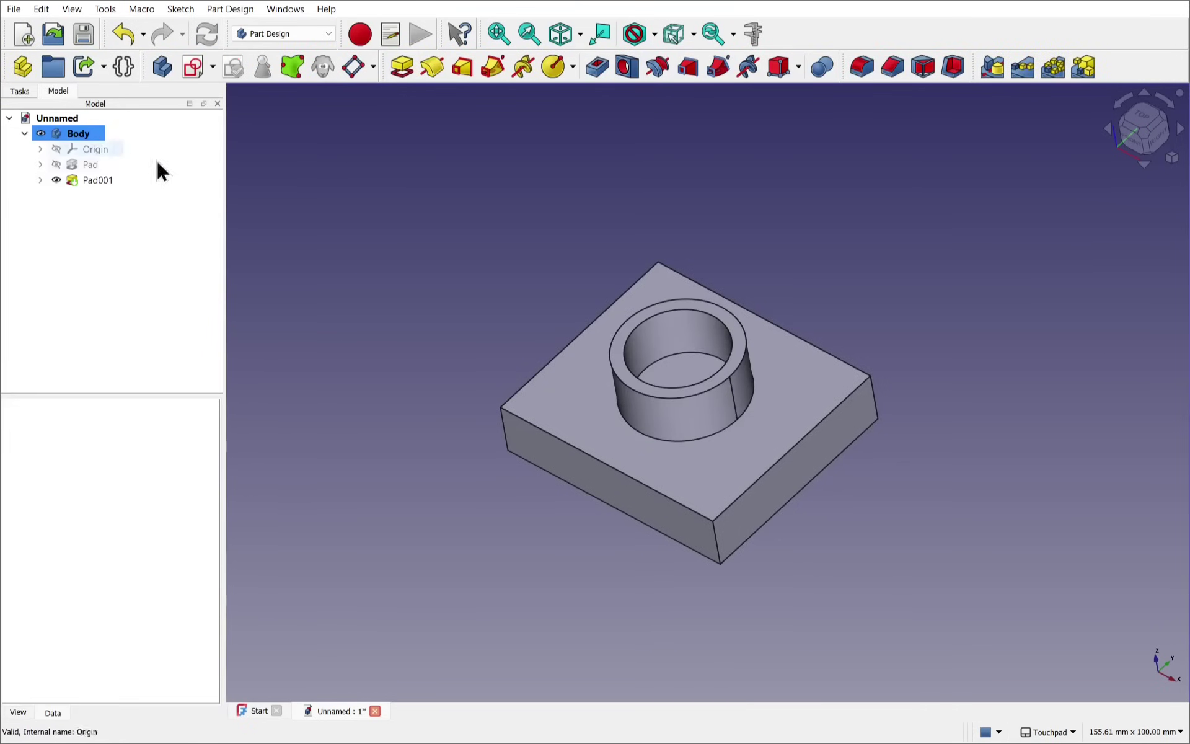
{"action": "mouse_move", "coordinate": [643, 478]}
{"action": "left_mouse_down", "text": "alt"}
{"action": "mouse_move", "coordinate": [712, 412]}
{"action": "mouse_move", "coordinate": [720, 459]}
{"action": "mouse_move", "coordinate": [614, 553]}
{"action": "mouse_move", "coordinate": [662, 477]}
{"action": "left_mouse_up", "text": "alt"}
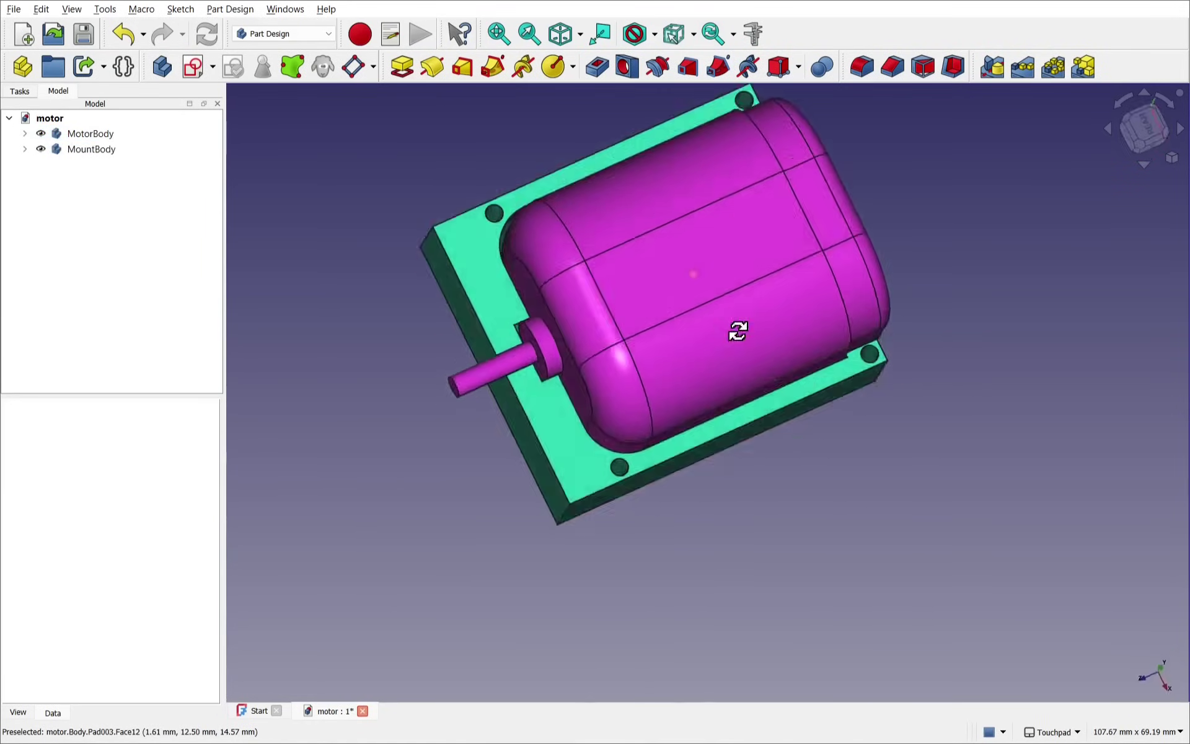
Hide MotorBody to inspect the mount alone, then show it again and hide MountBody
{"action": "left_click_drag", "start_coordinate": [738, 332], "coordinate": [694, 271], "text": "alt"}
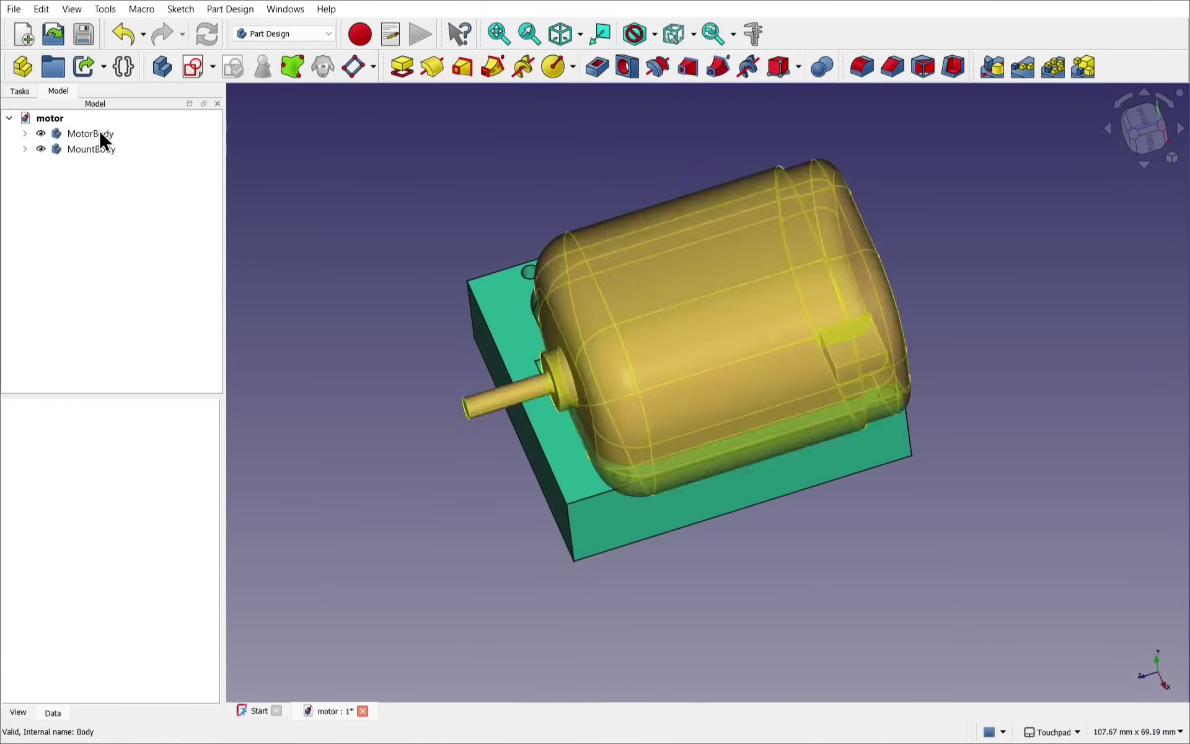
{"action": "left_click", "coordinate": [100, 133]}
{"action": "key", "text": "space"}
{"action": "left_click_drag", "start_coordinate": [738, 415], "coordinate": [806, 155], "text": "alt"}
{"action": "key", "text": "space"}
{"action": "left_click", "coordinate": [69, 149]}
{"action": "key", "text": "space"}
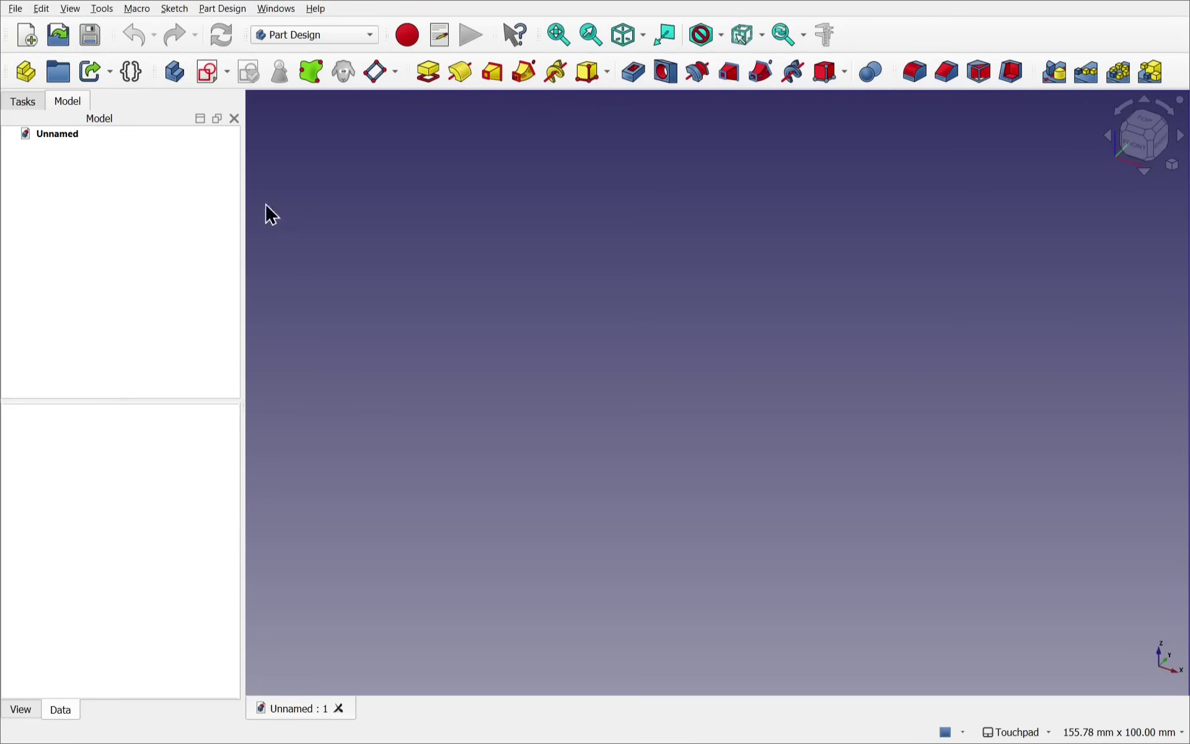
Create a new body and add an additive Box with the default 10 mm sizes
{"action": "left_click", "coordinate": [183, 78]}
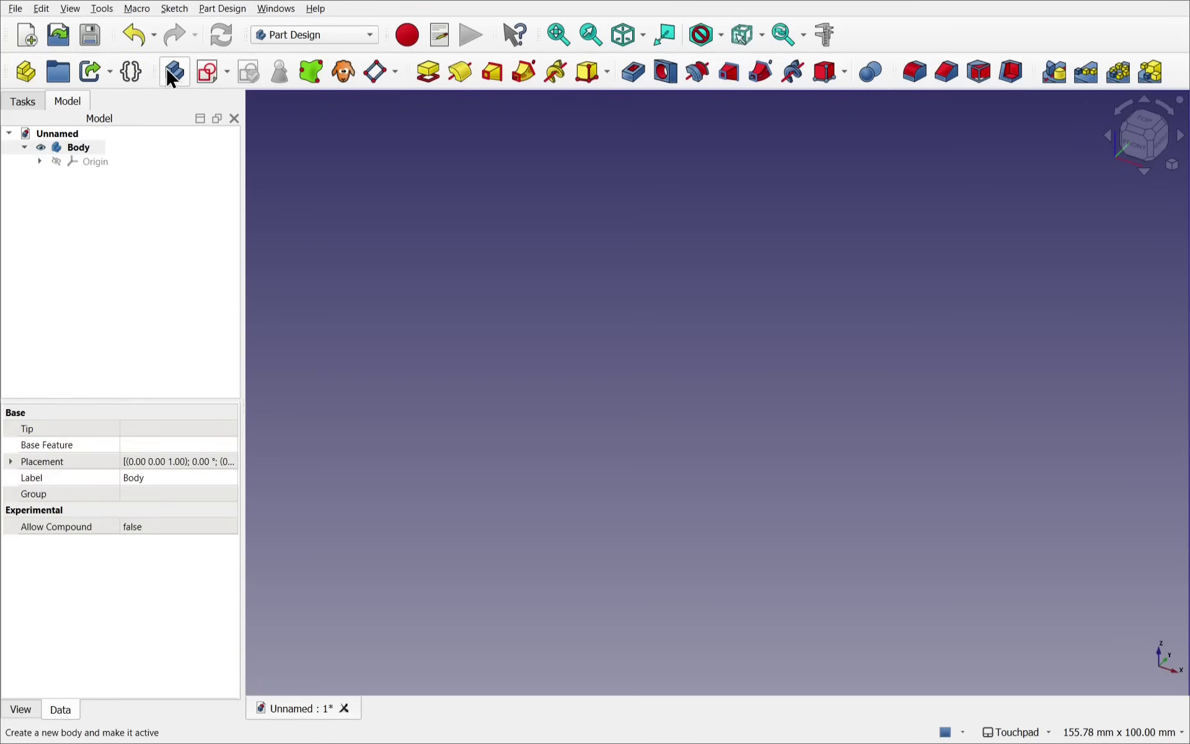
{"action": "left_click", "coordinate": [586, 83]}
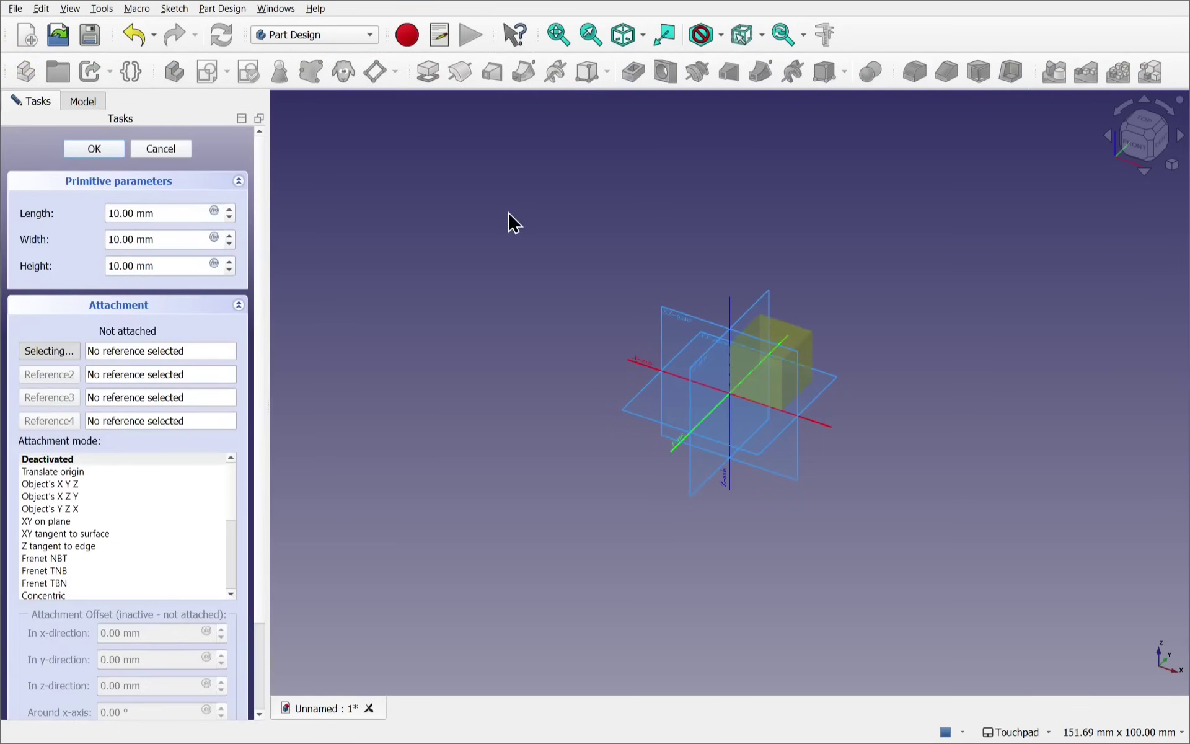
{"action": "left_click", "coordinate": [99, 150]}
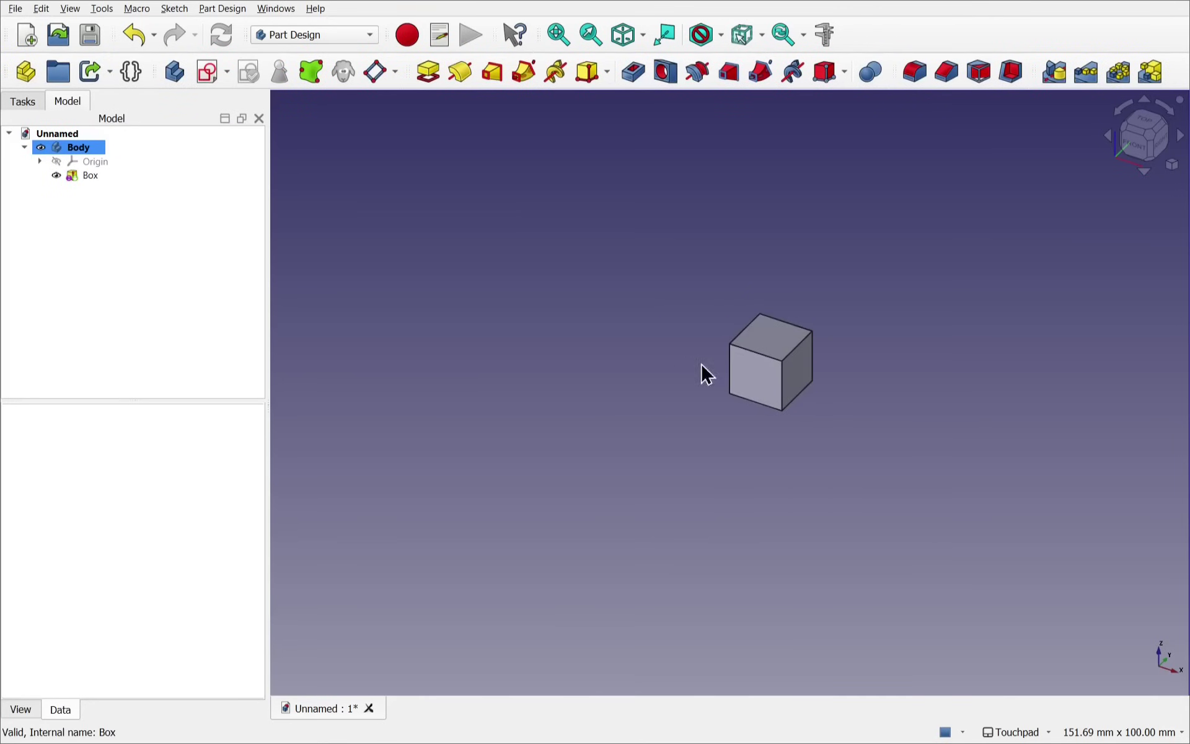
{"action": "scroll", "coordinate": [768, 372], "scroll_direction": "up", "scroll_amount": 5}
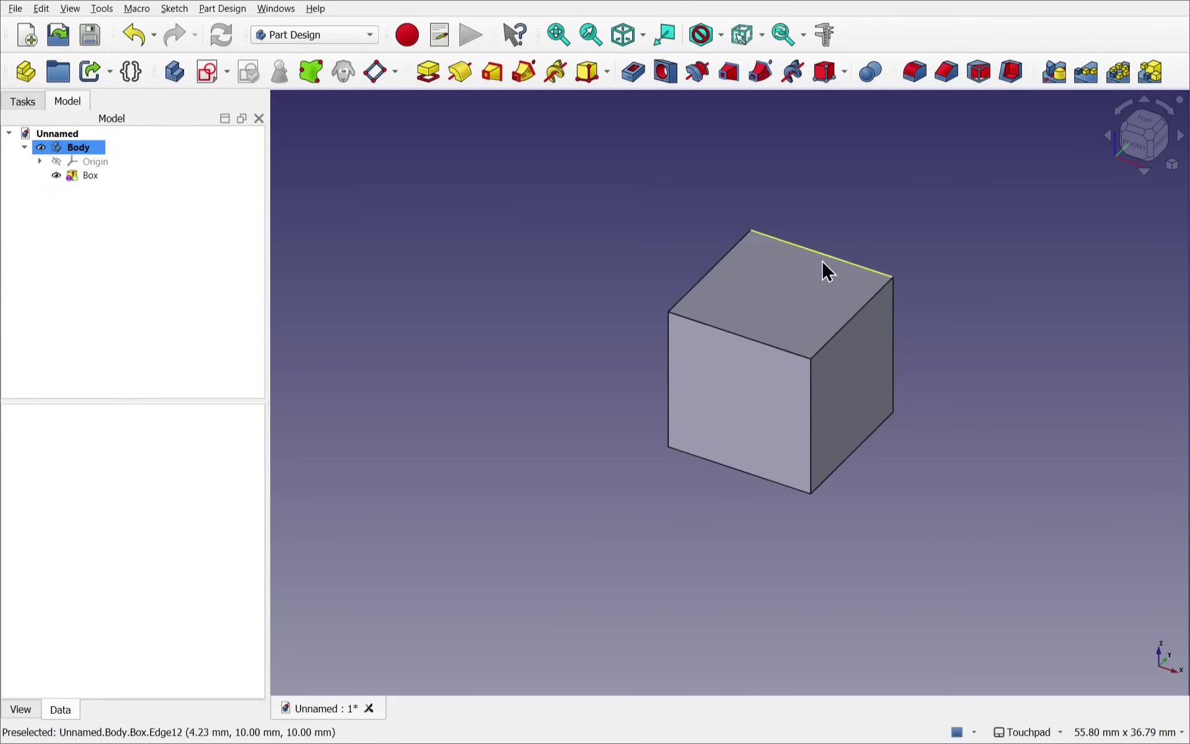
Rename the body holding the cube to CubeBody
{"action": "left_click", "coordinate": [77, 150]}
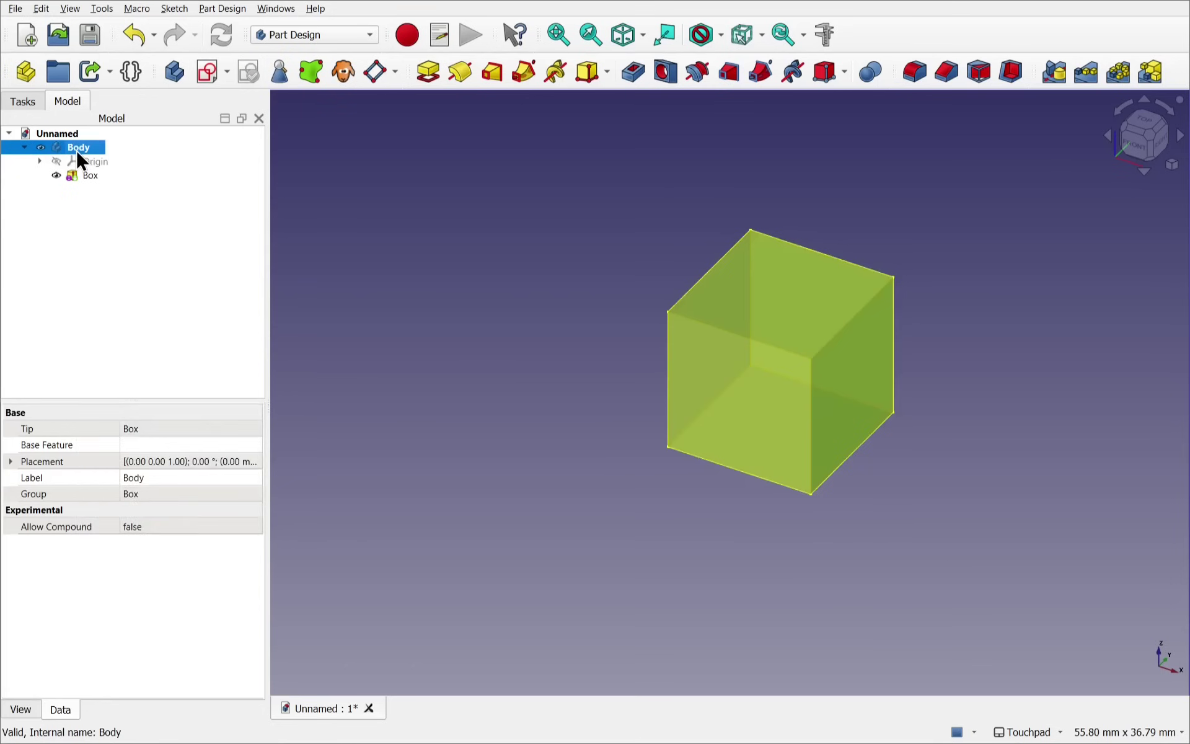
{"action": "right_click", "coordinate": [77, 150]}
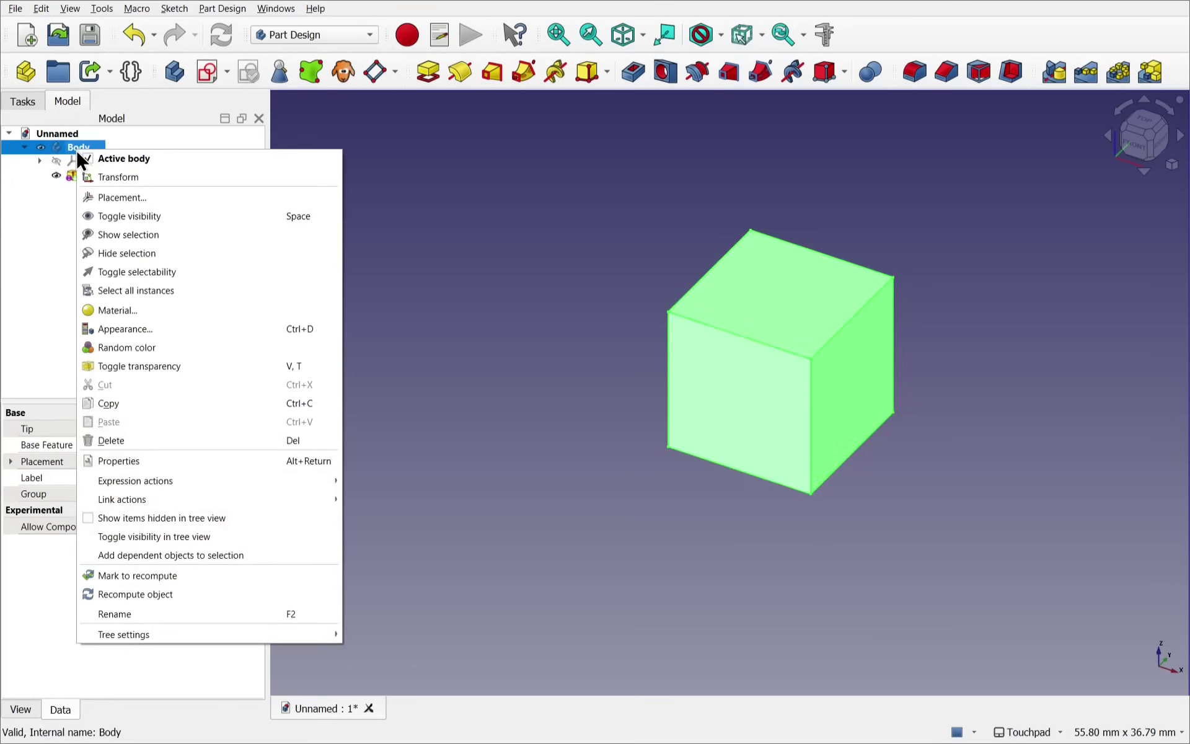
{"action": "left_click", "coordinate": [188, 612]}
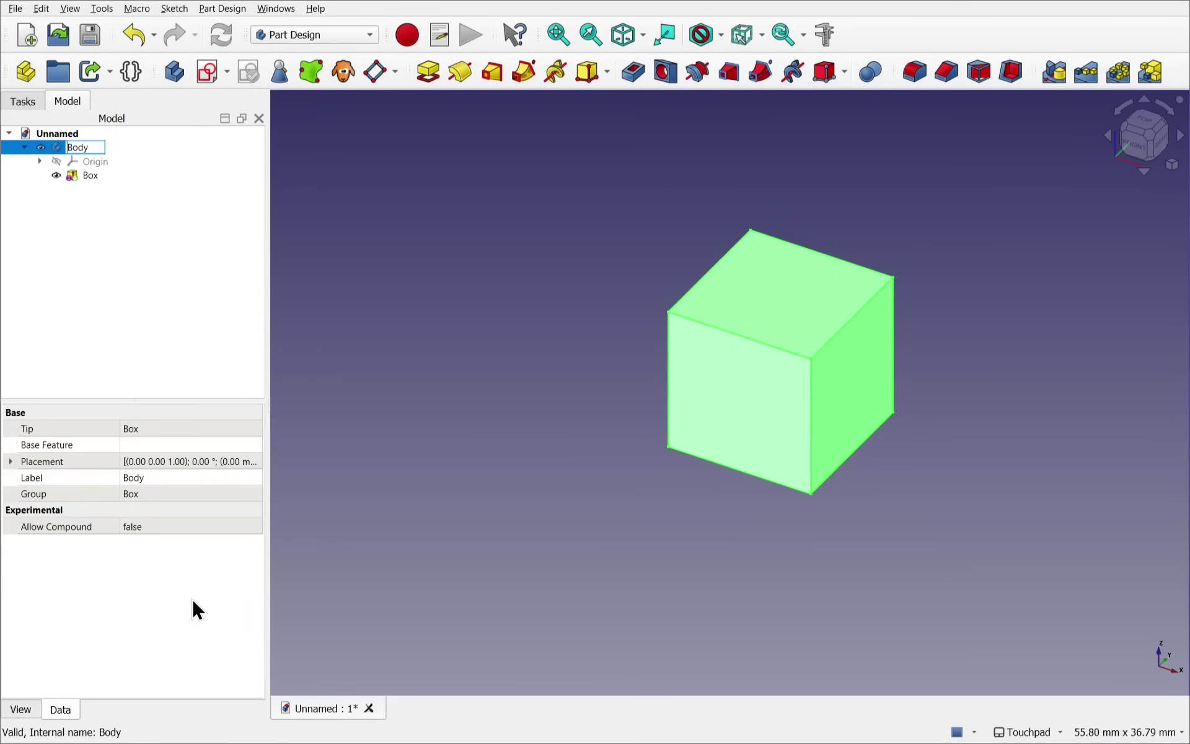
{"action": "type", "text": "Cube"}
{"action": "key", "text": "Return"}
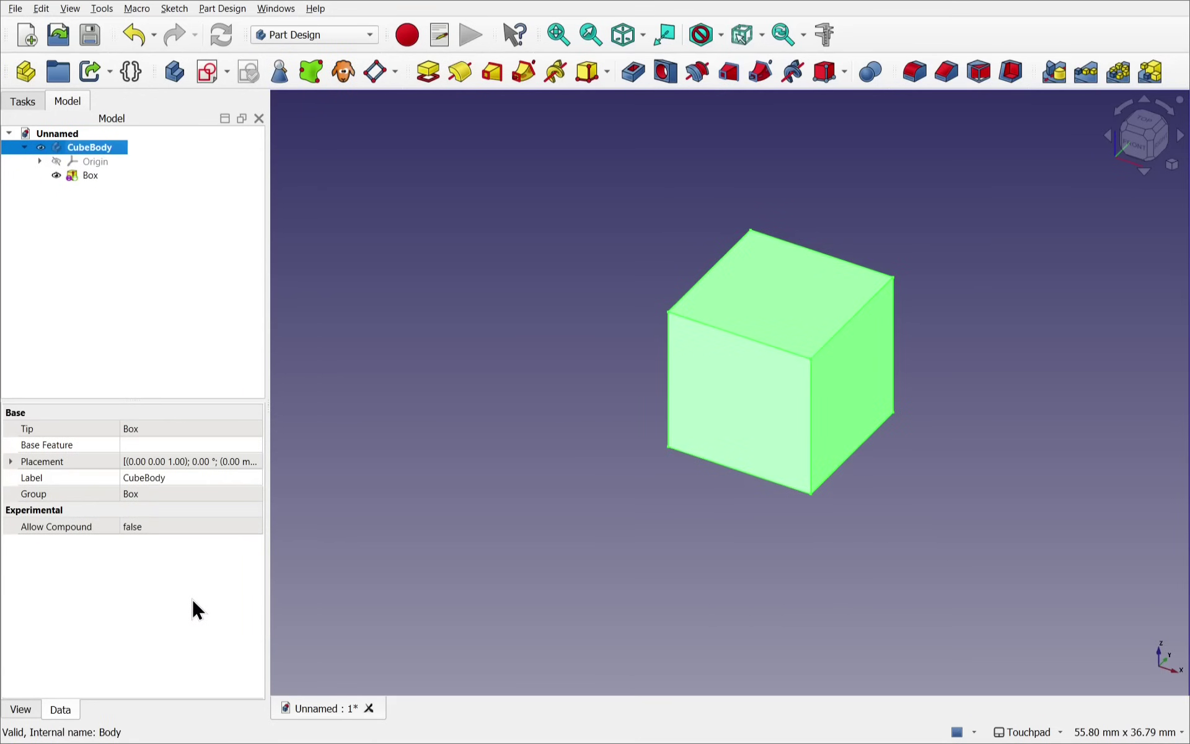
{"action": "left_click", "coordinate": [173, 73]}
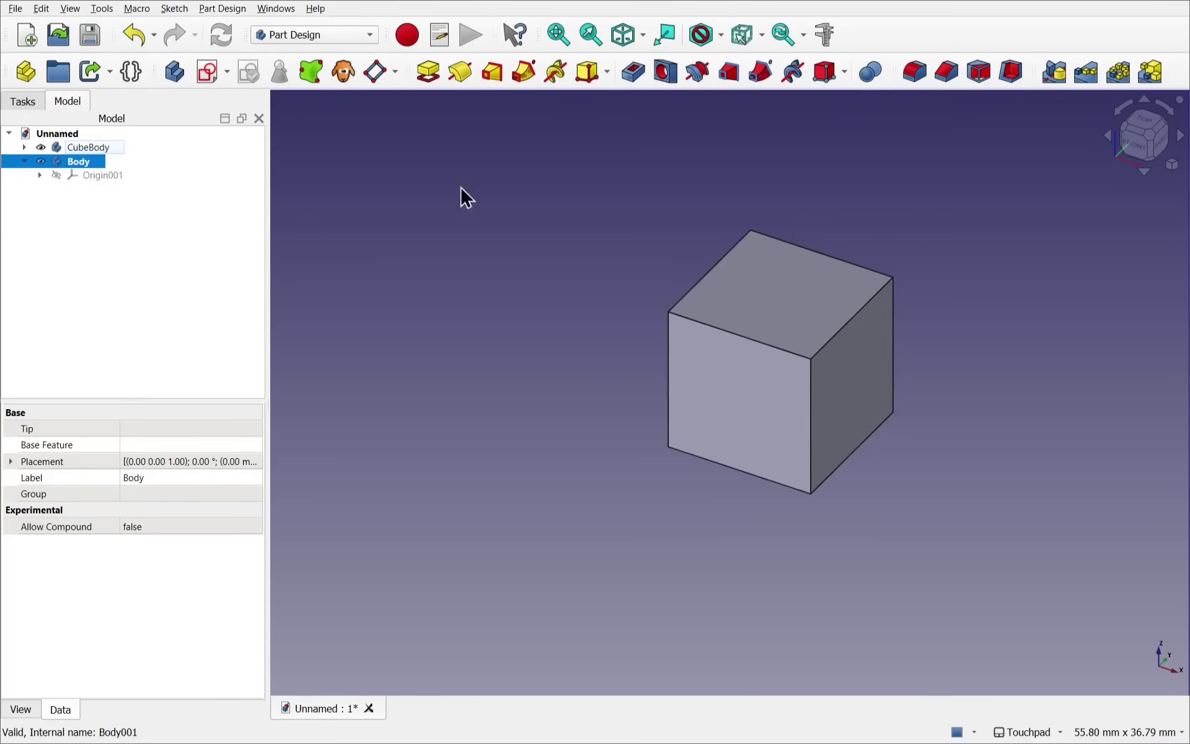
{"action": "left_click", "coordinate": [609, 73]}
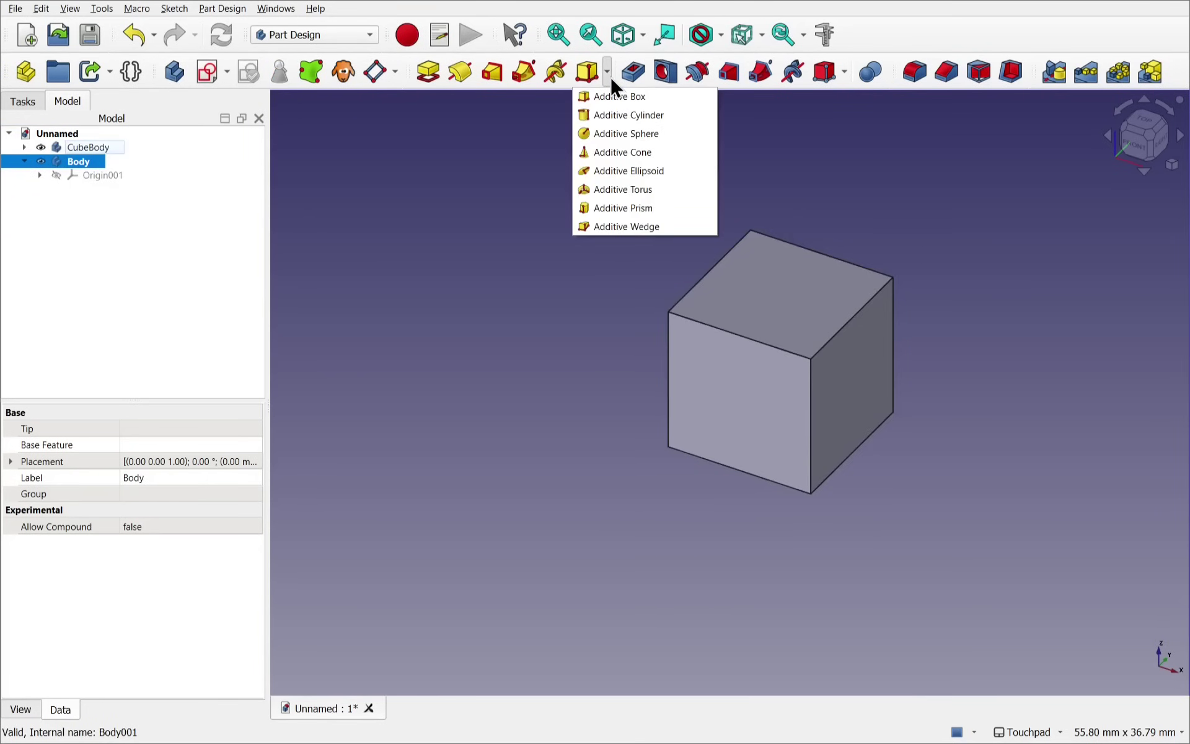
{"action": "left_click", "coordinate": [617, 134]}
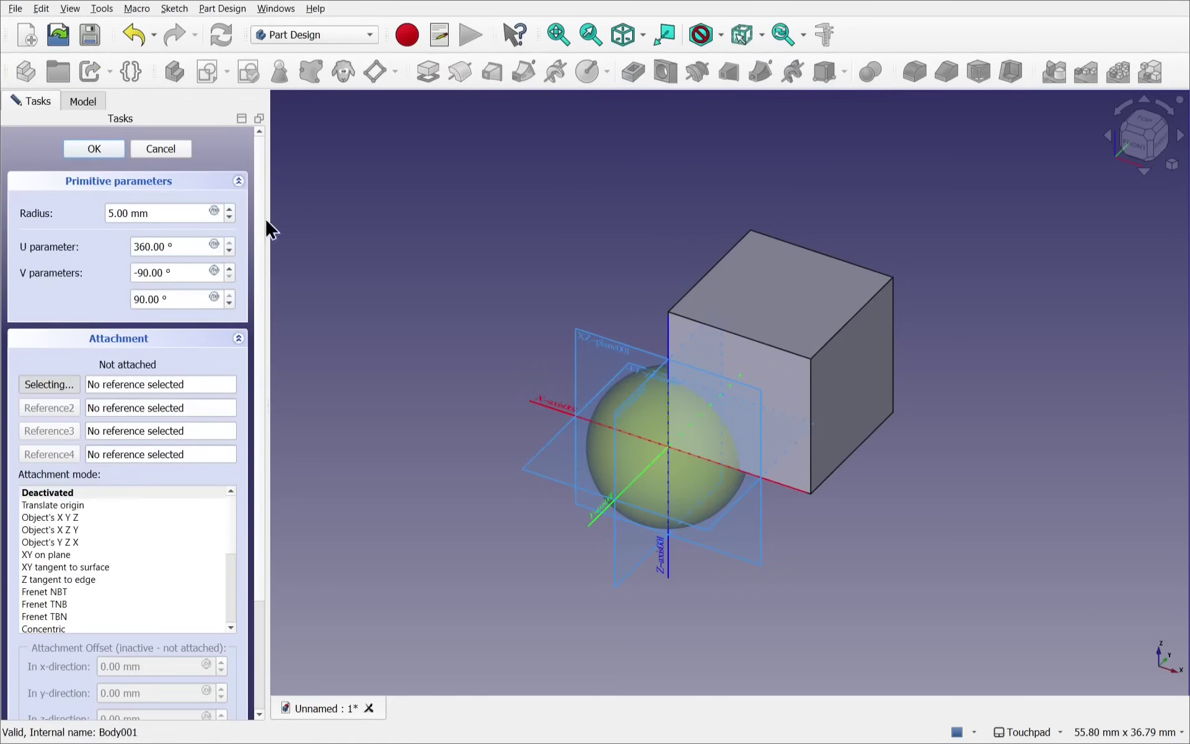
{"action": "left_click", "coordinate": [95, 149]}
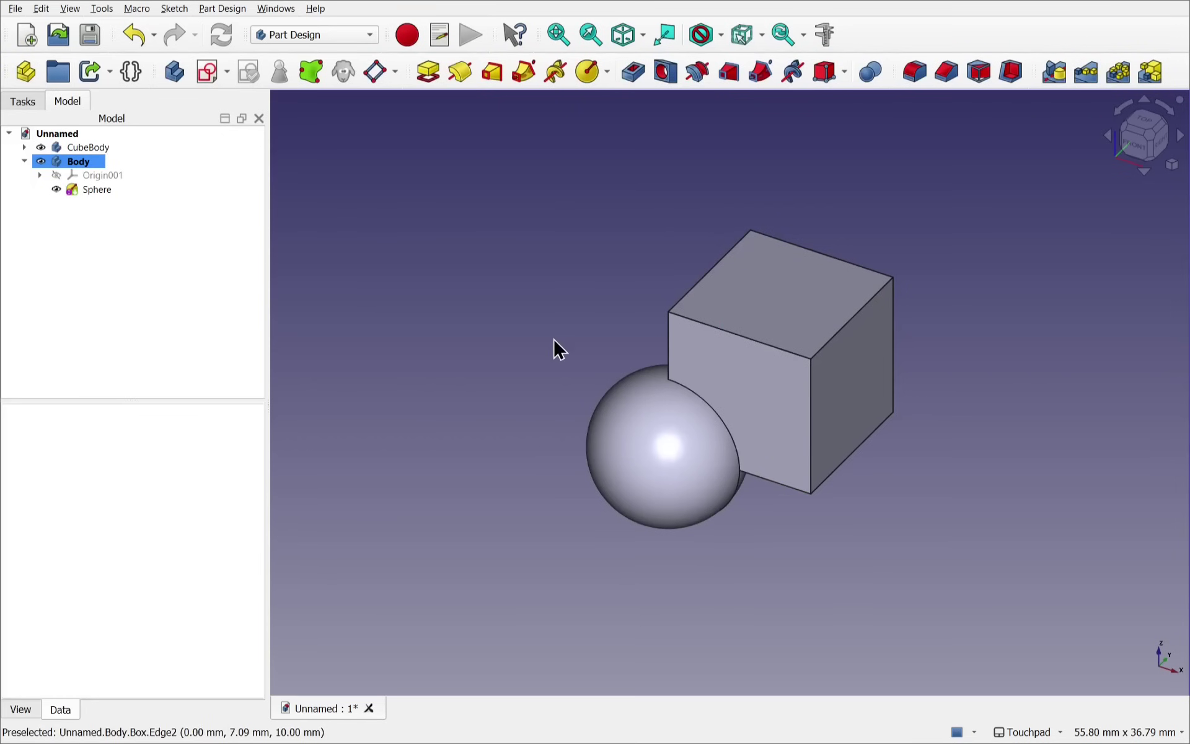
{"action": "right_click", "coordinate": [78, 168]}
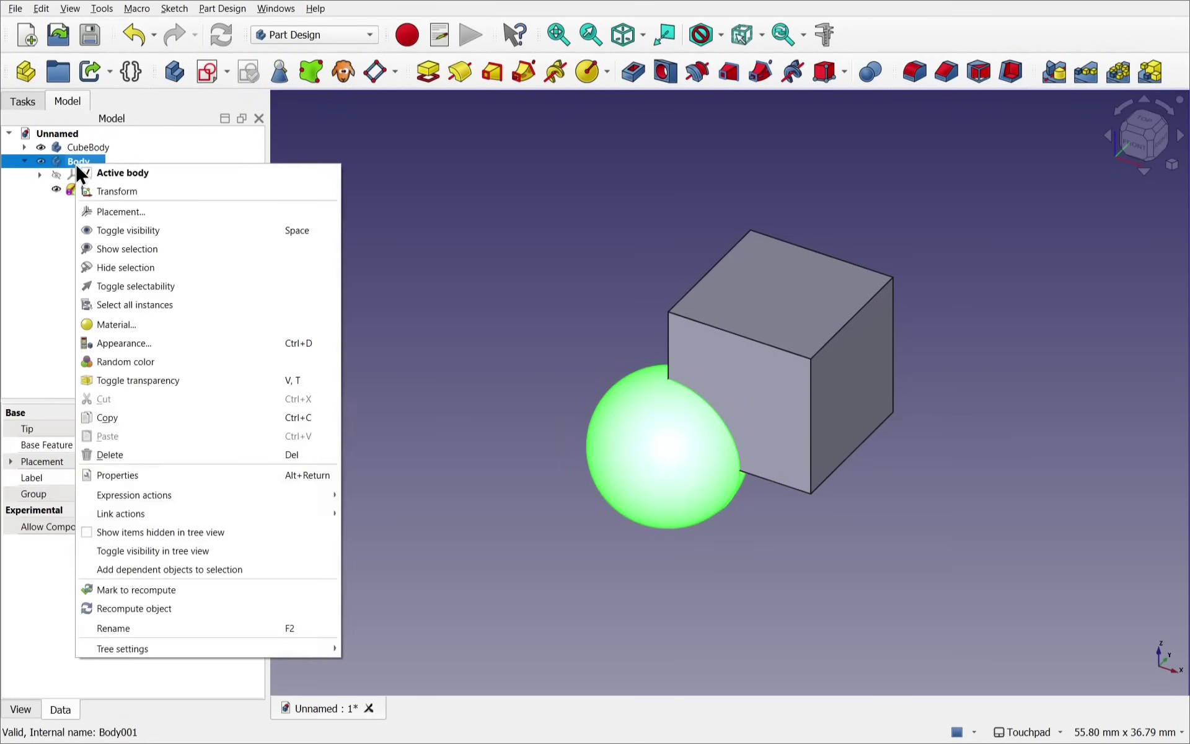
{"action": "left_click", "coordinate": [181, 625]}
{"action": "type", "text": "SphereBody"}
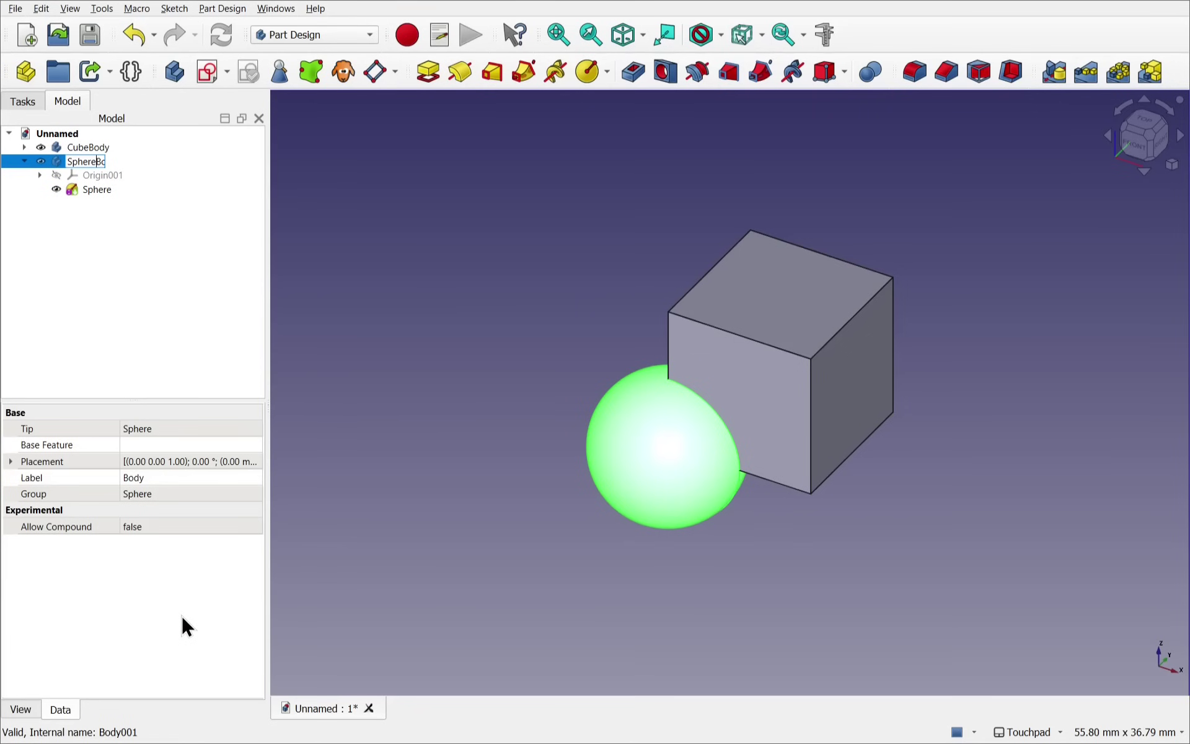
{"action": "key", "text": "Return"}
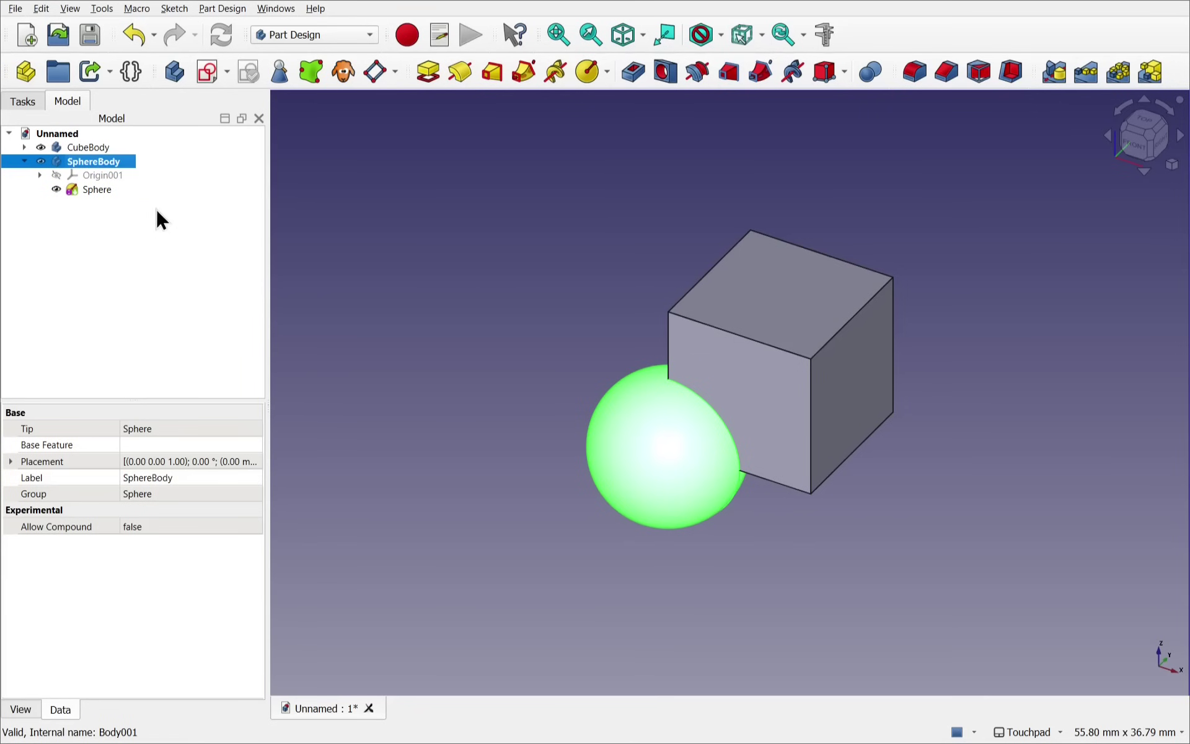
{"action": "left_click", "coordinate": [105, 172]}
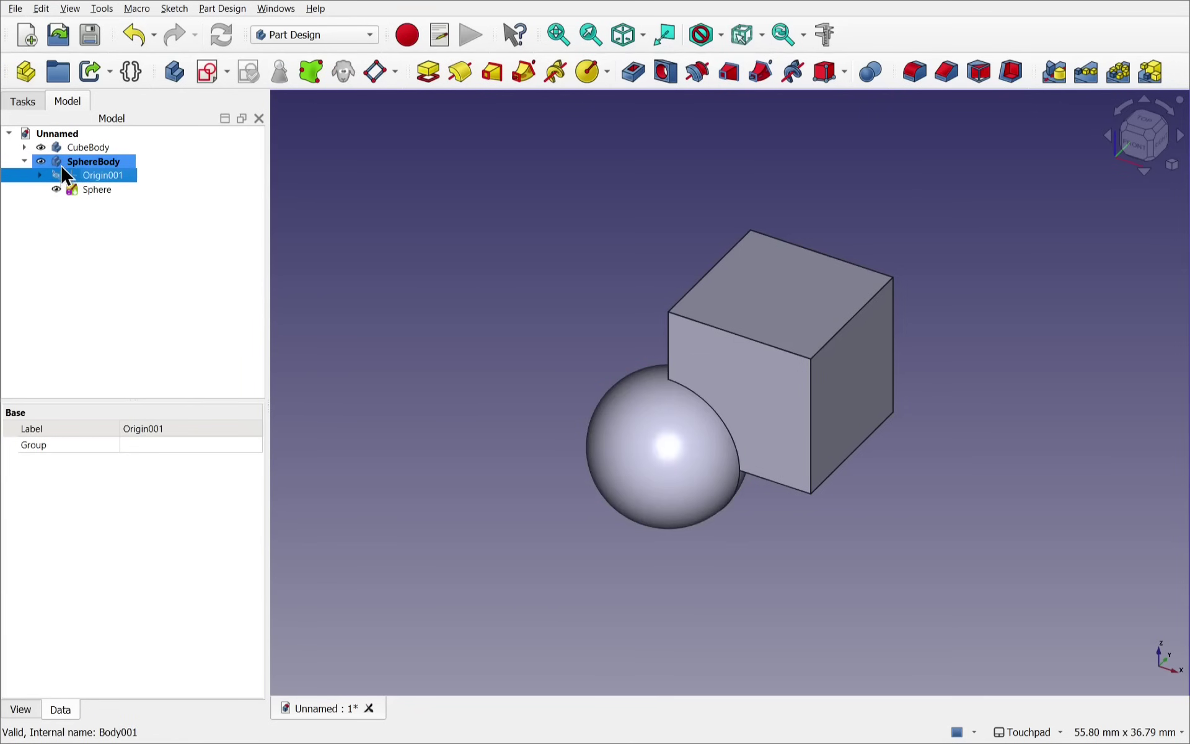
{"action": "left_click", "coordinate": [87, 162]}
{"action": "right_click", "coordinate": [85, 161]}
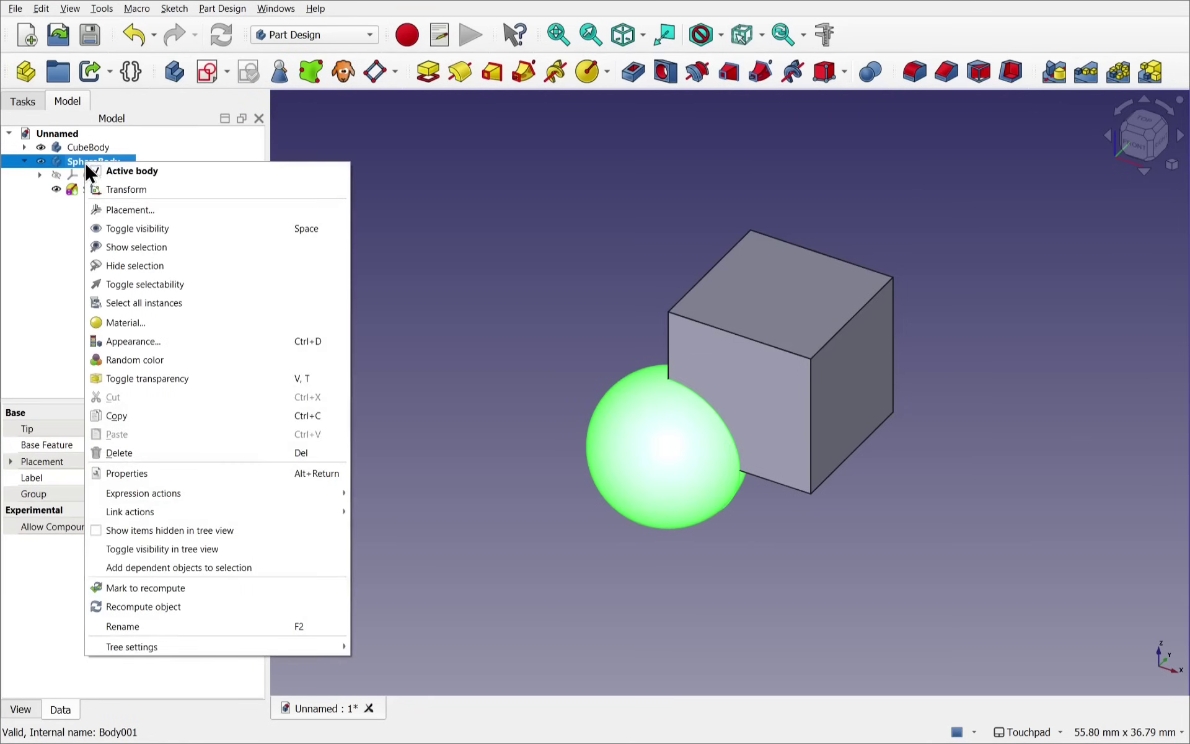
{"action": "left_click", "coordinate": [28, 299]}
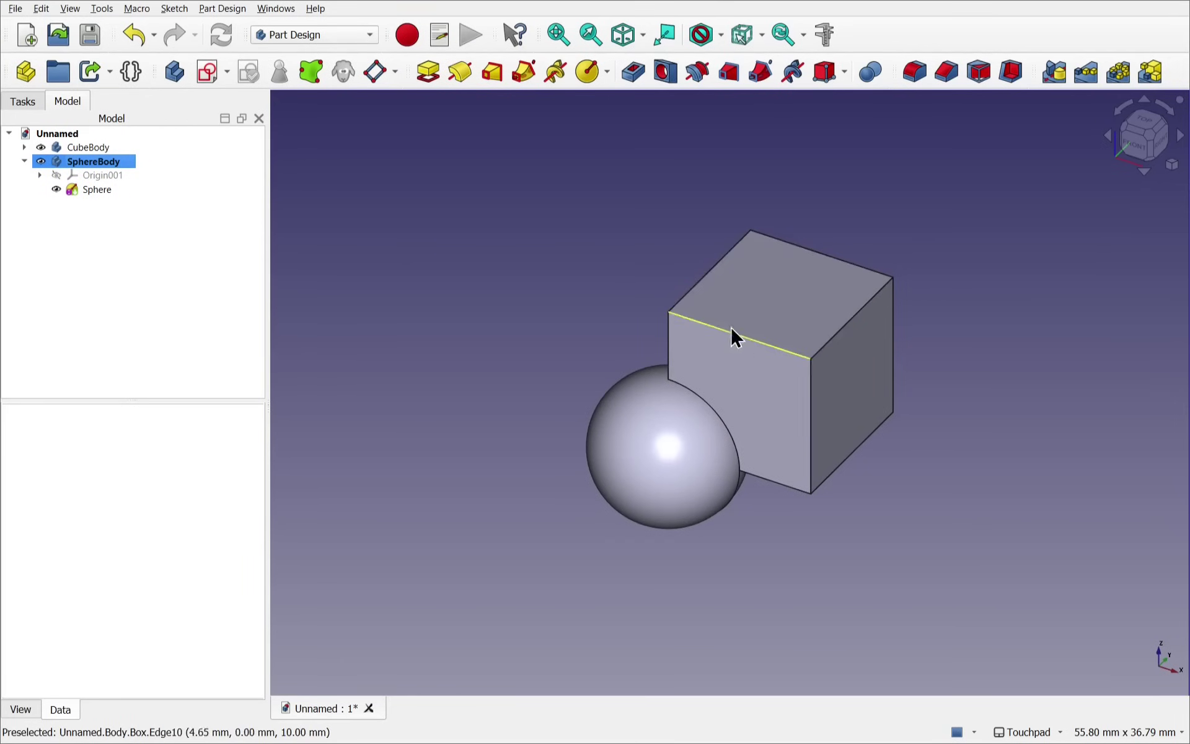
Transform the cube, dragging it 8 mm down in Z and along X and Y over the sphere
{"action": "left_click", "coordinate": [742, 311]}
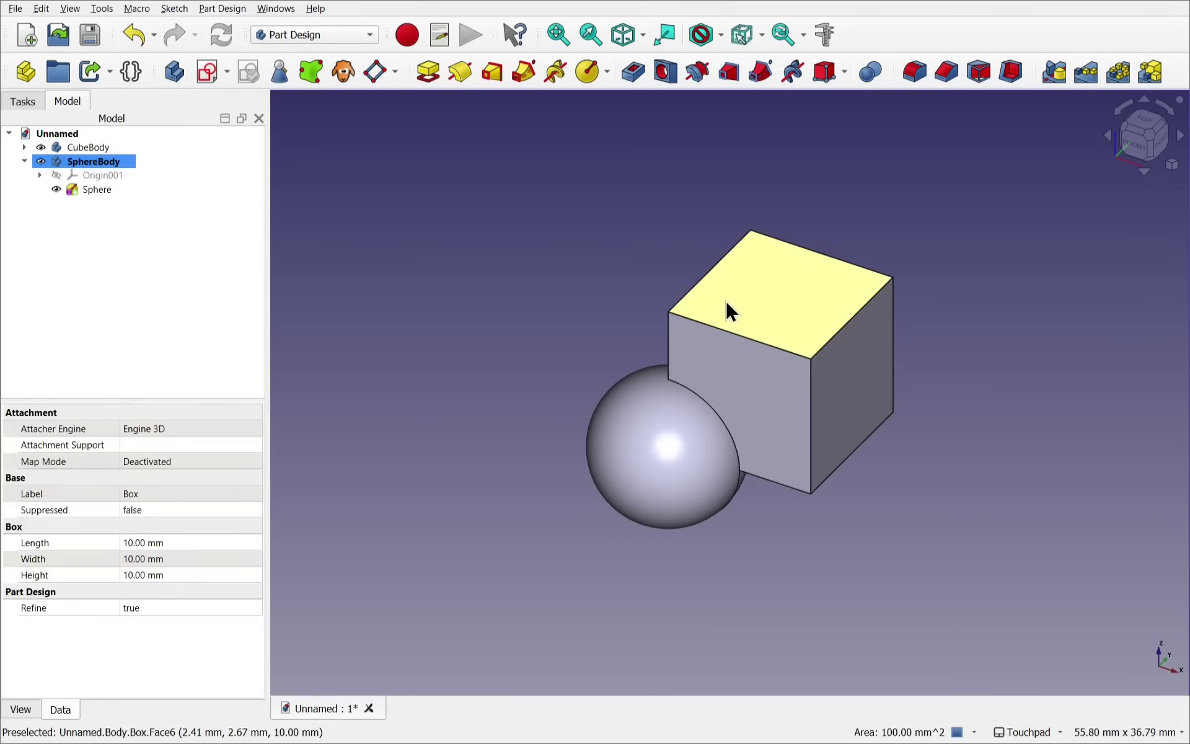
{"action": "right_click", "coordinate": [729, 310]}
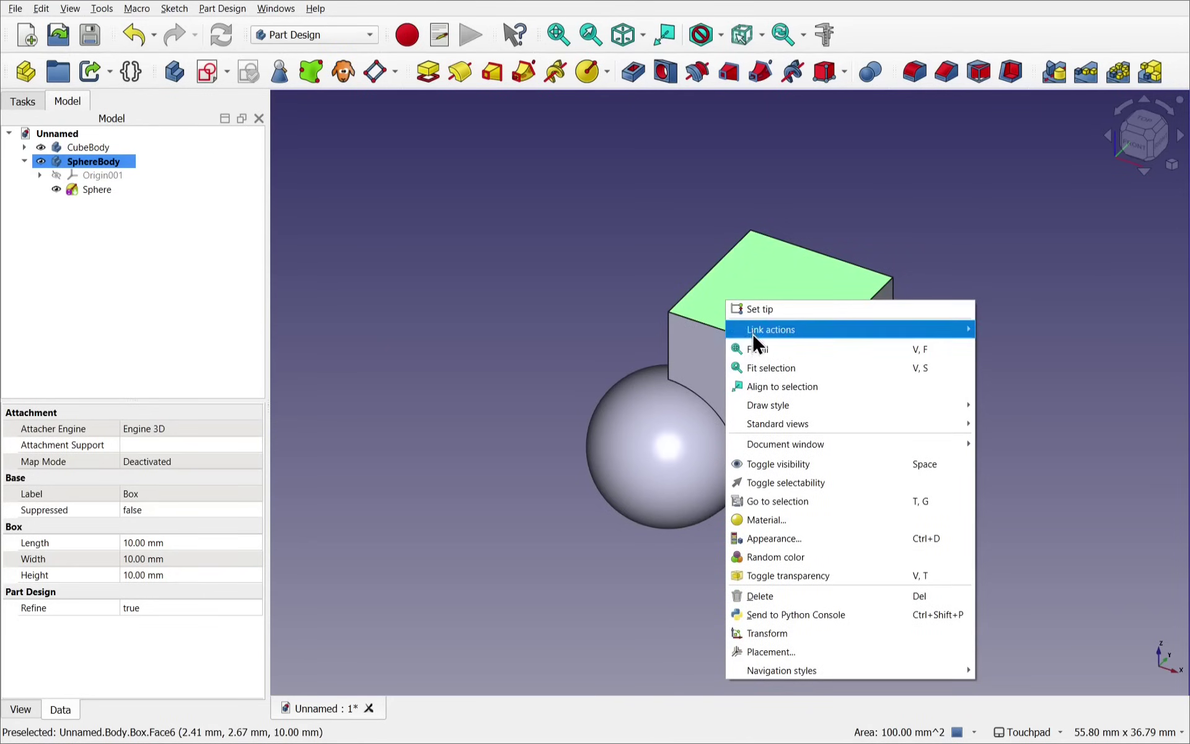
{"action": "left_click", "coordinate": [793, 633]}
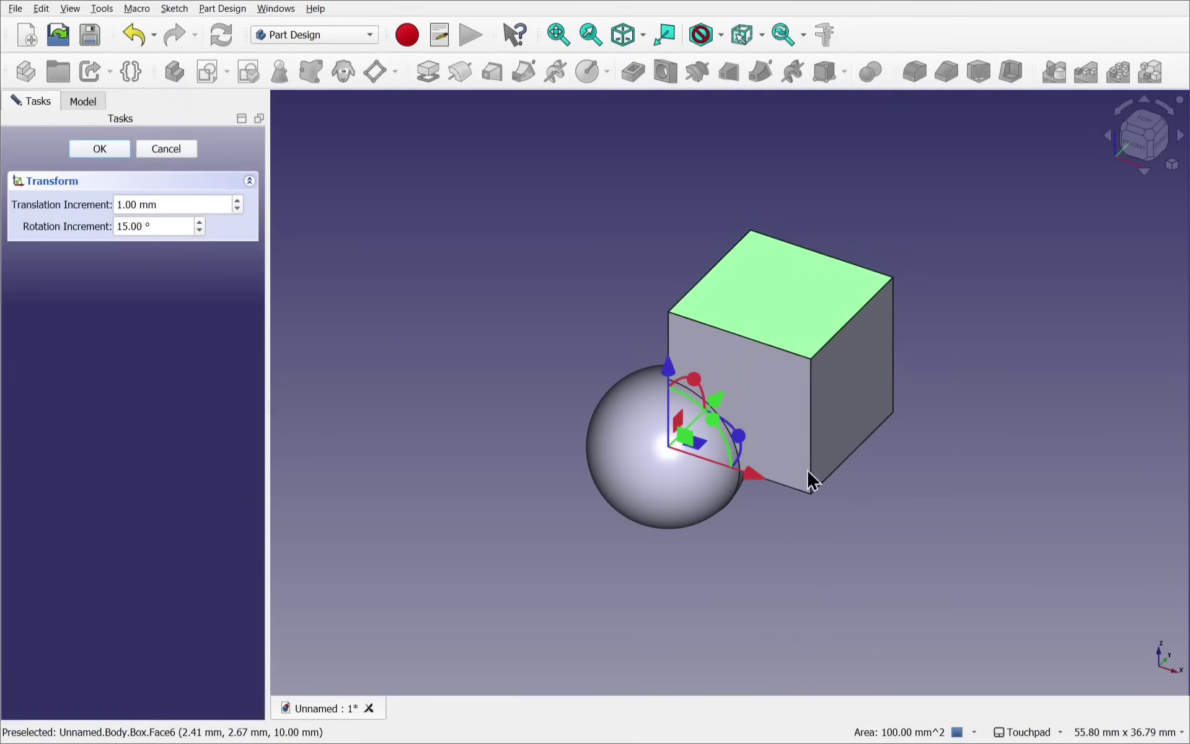
{"action": "left_click_drag", "start_coordinate": [666, 375], "coordinate": [698, 490]}
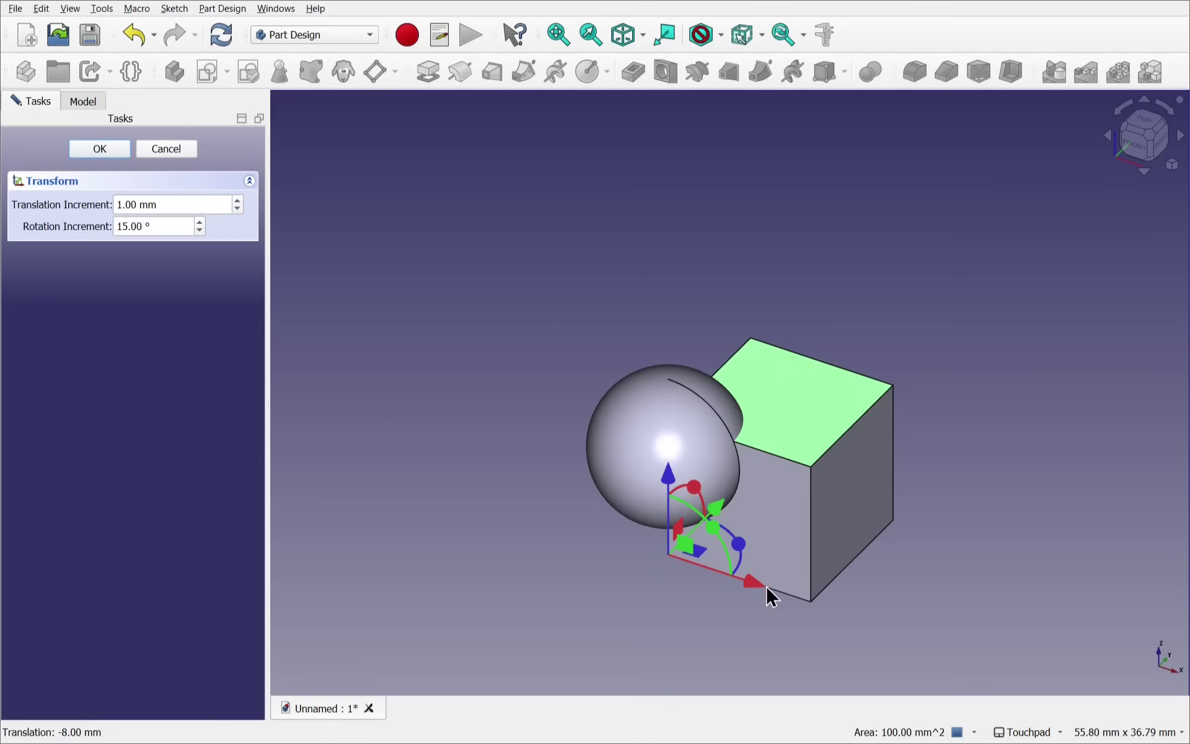
{"action": "left_click_drag", "start_coordinate": [763, 589], "coordinate": [596, 566]}
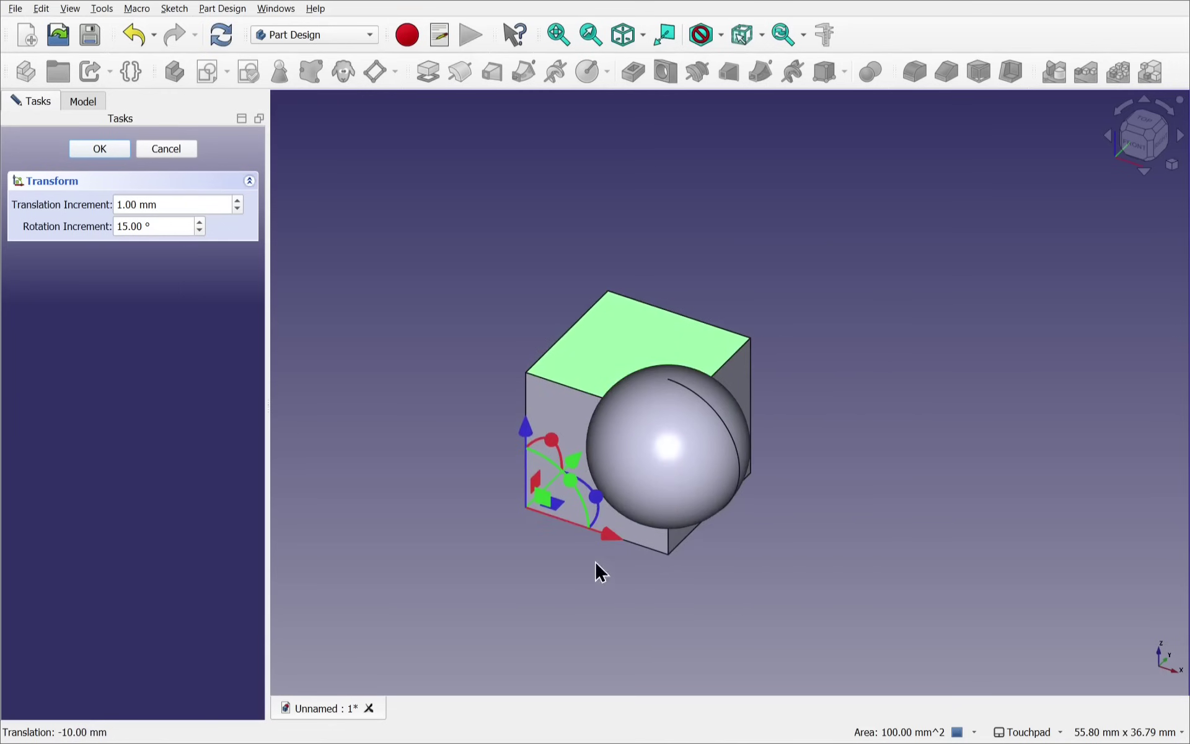
{"action": "left_click", "coordinate": [1143, 127]}
{"action": "left_click_drag", "start_coordinate": [541, 361], "coordinate": [535, 394]}
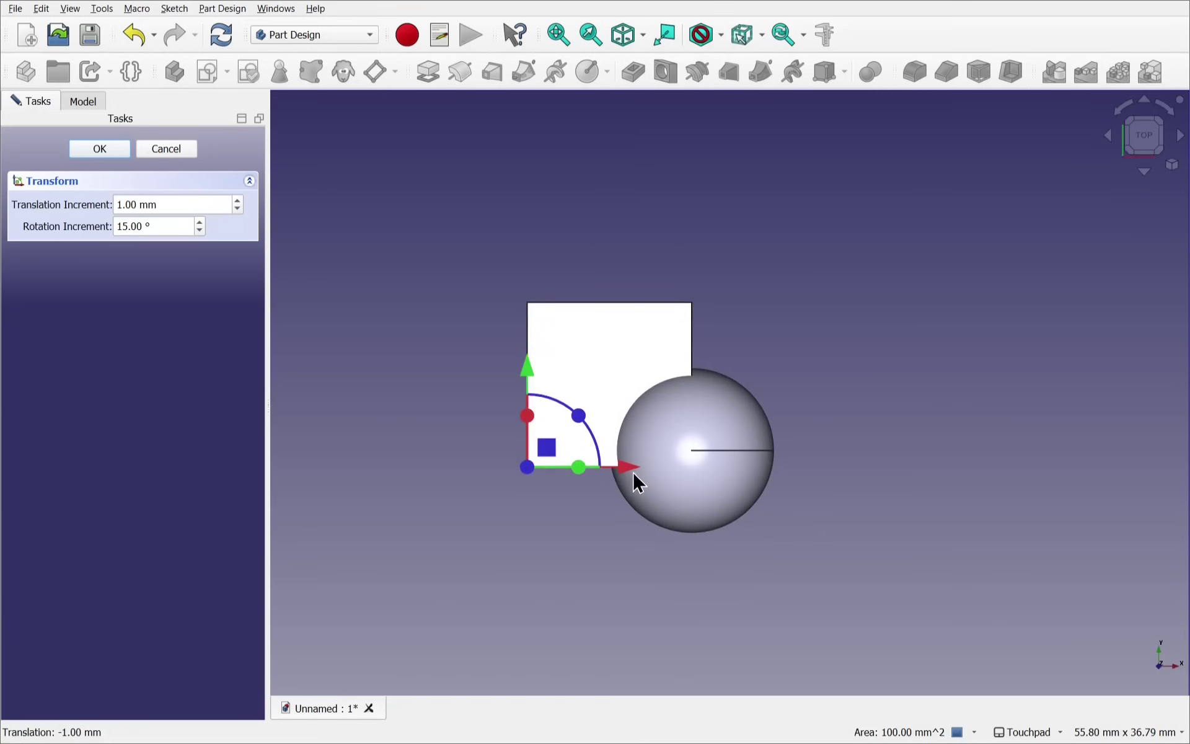
{"action": "left_click_drag", "start_coordinate": [634, 475], "coordinate": [714, 465]}
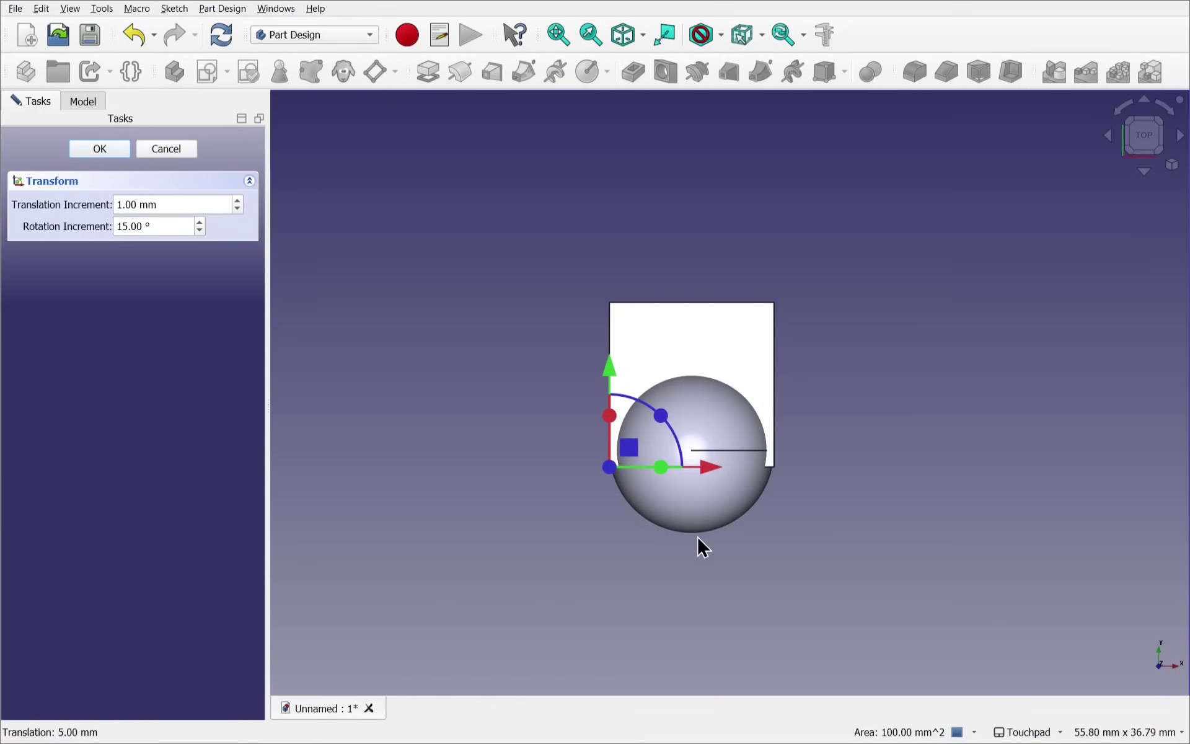
{"action": "left_click", "coordinate": [106, 151]}
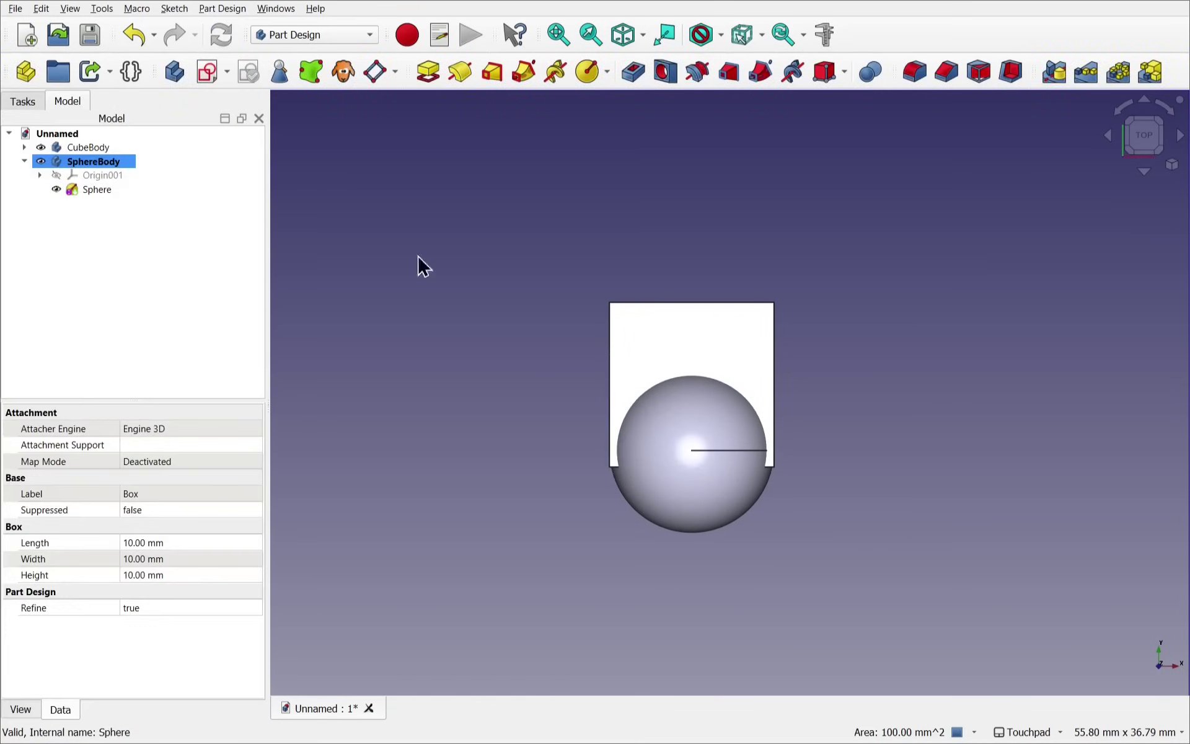
Apply a random olive colour to CubeBody so it contrasts with the sphere
{"action": "left_click_drag", "start_coordinate": [772, 487], "coordinate": [566, 345], "text": "alt"}
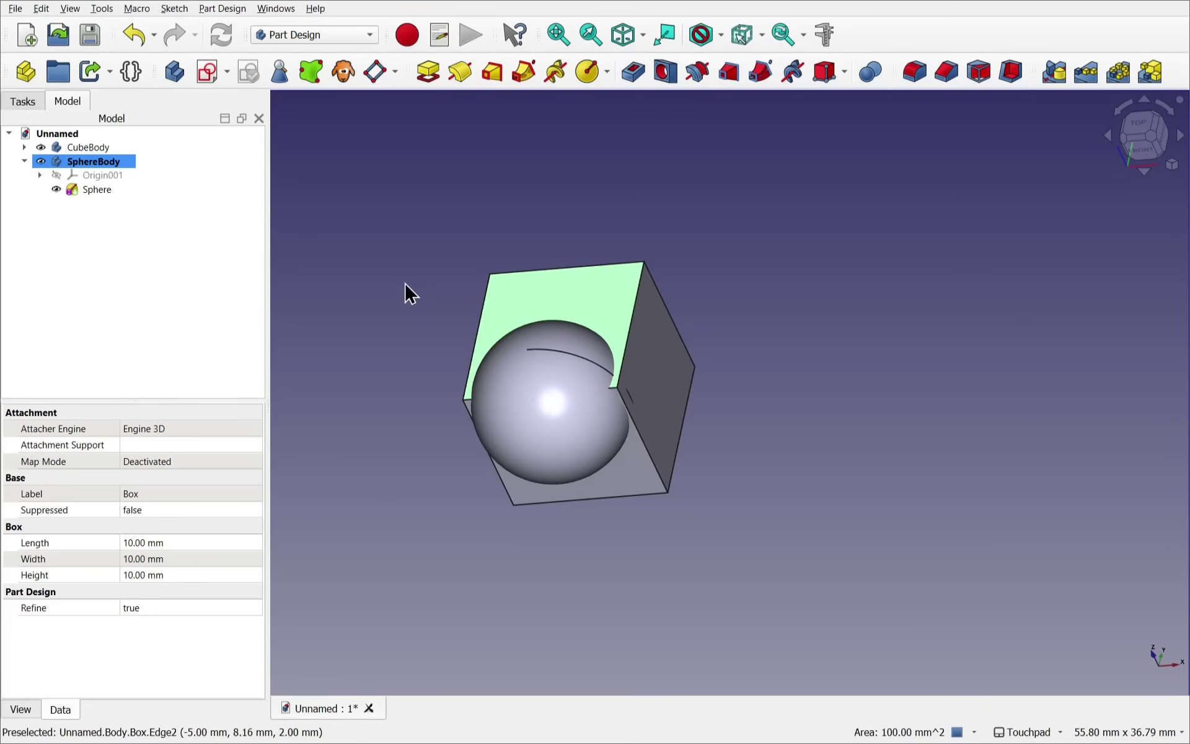
{"action": "left_click", "coordinate": [93, 149], "text": "ctrl"}
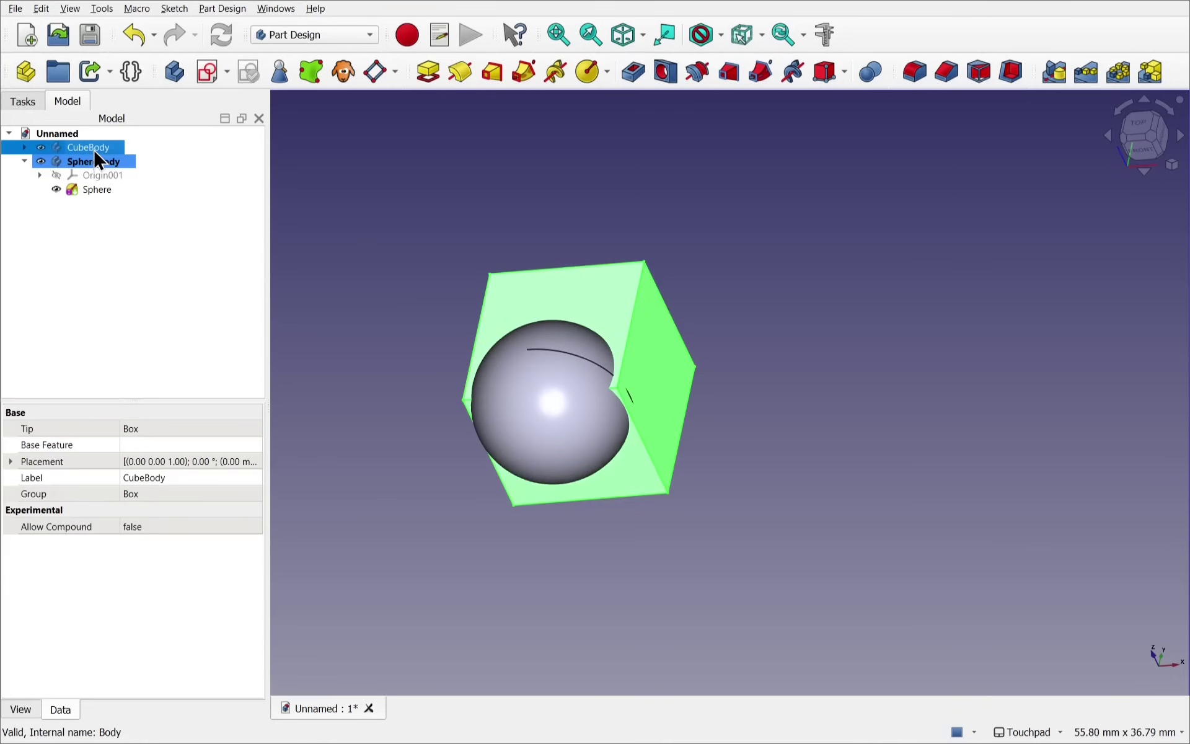
{"action": "right_click", "coordinate": [94, 160]}
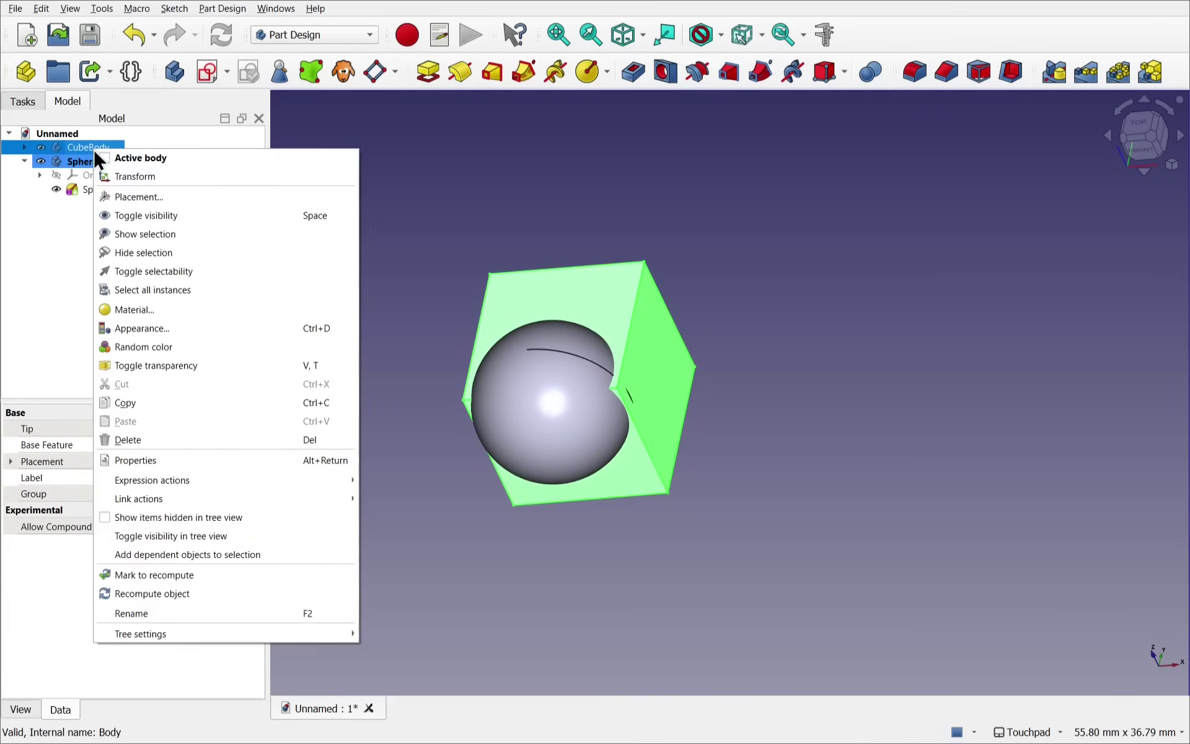
{"action": "left_click", "coordinate": [204, 351]}
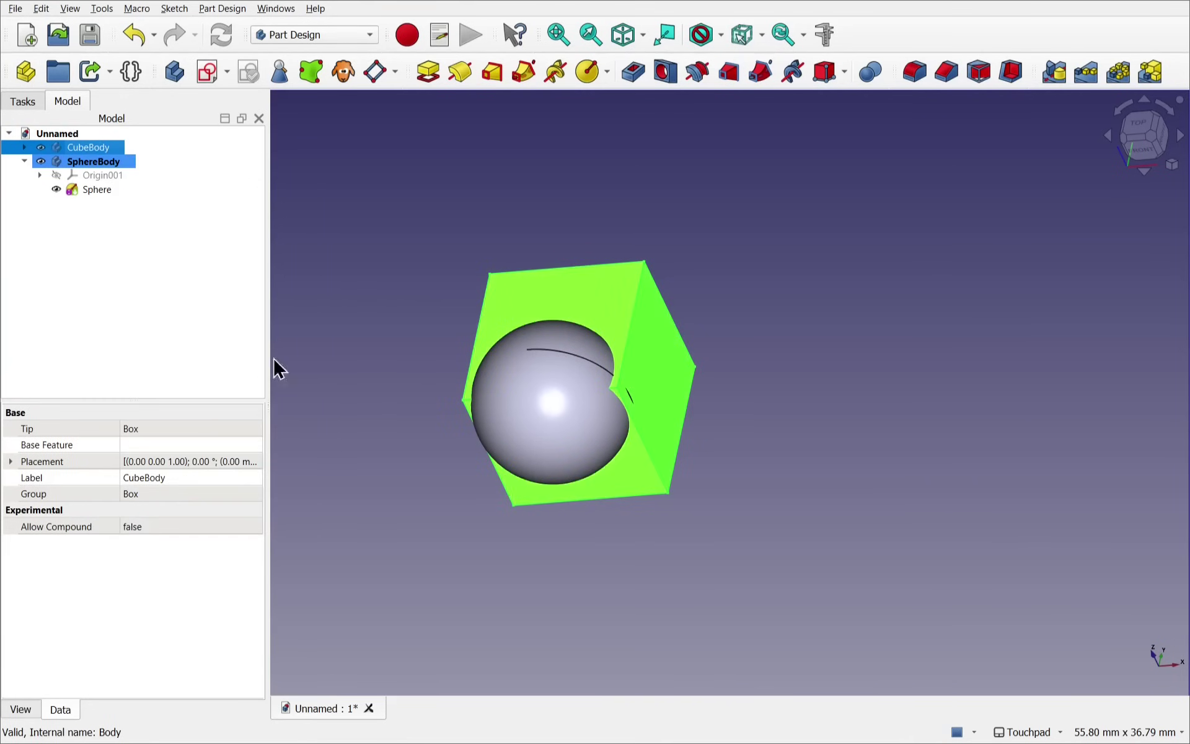
{"action": "left_click", "coordinate": [407, 394]}
{"action": "scroll", "coordinate": [406, 394], "scroll_direction": "up", "scroll_amount": 2}
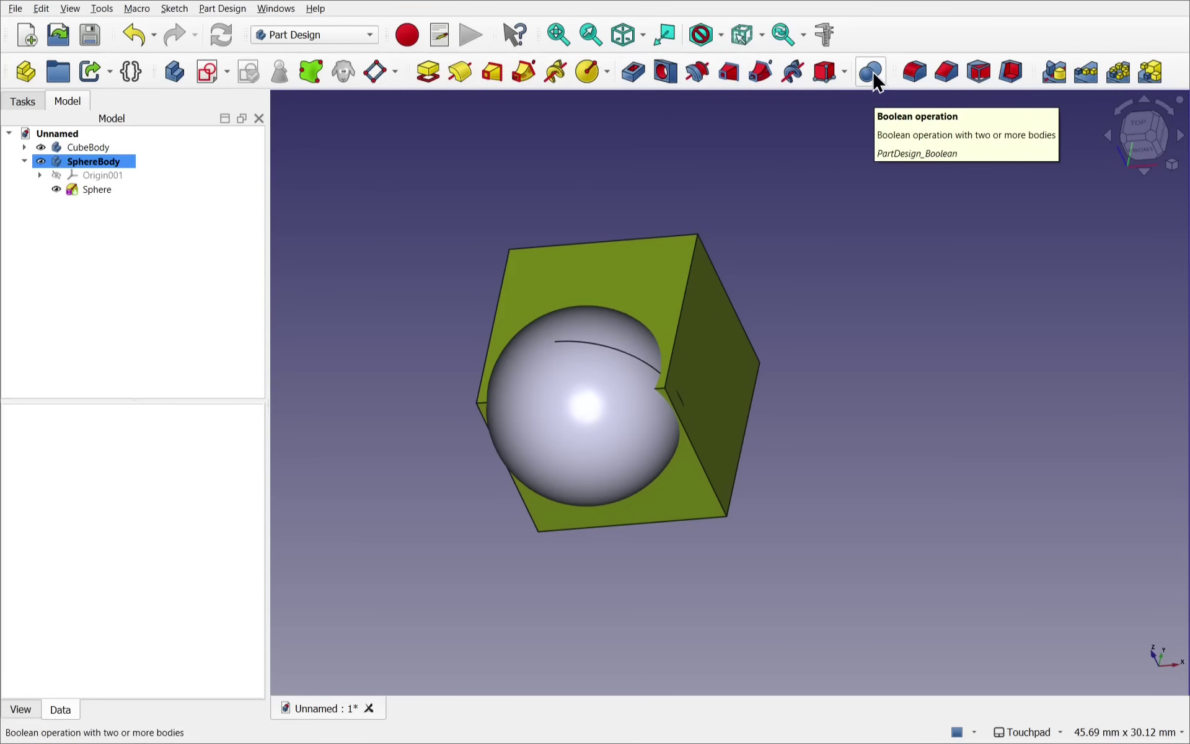
Start a Boolean in SphereBody, add CubeBody as the Fuse tool body, and inspect the preview
{"action": "left_click", "coordinate": [230, 8]}
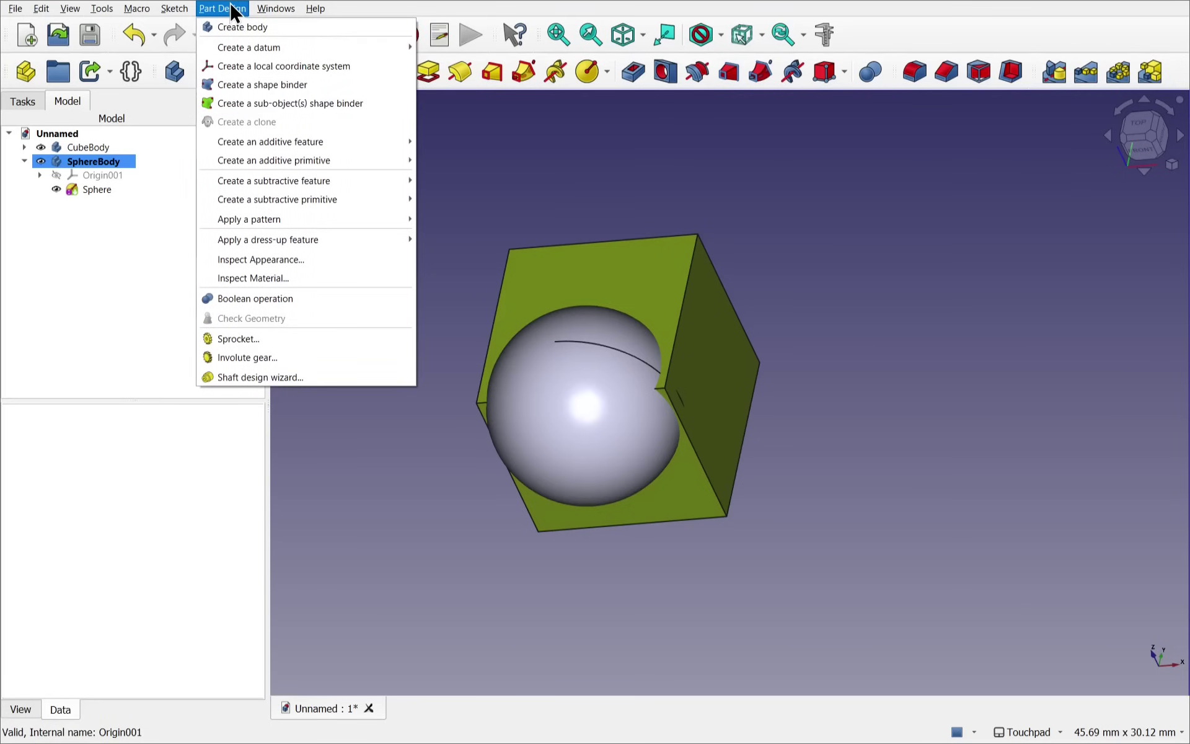
{"action": "left_click", "coordinate": [300, 298]}
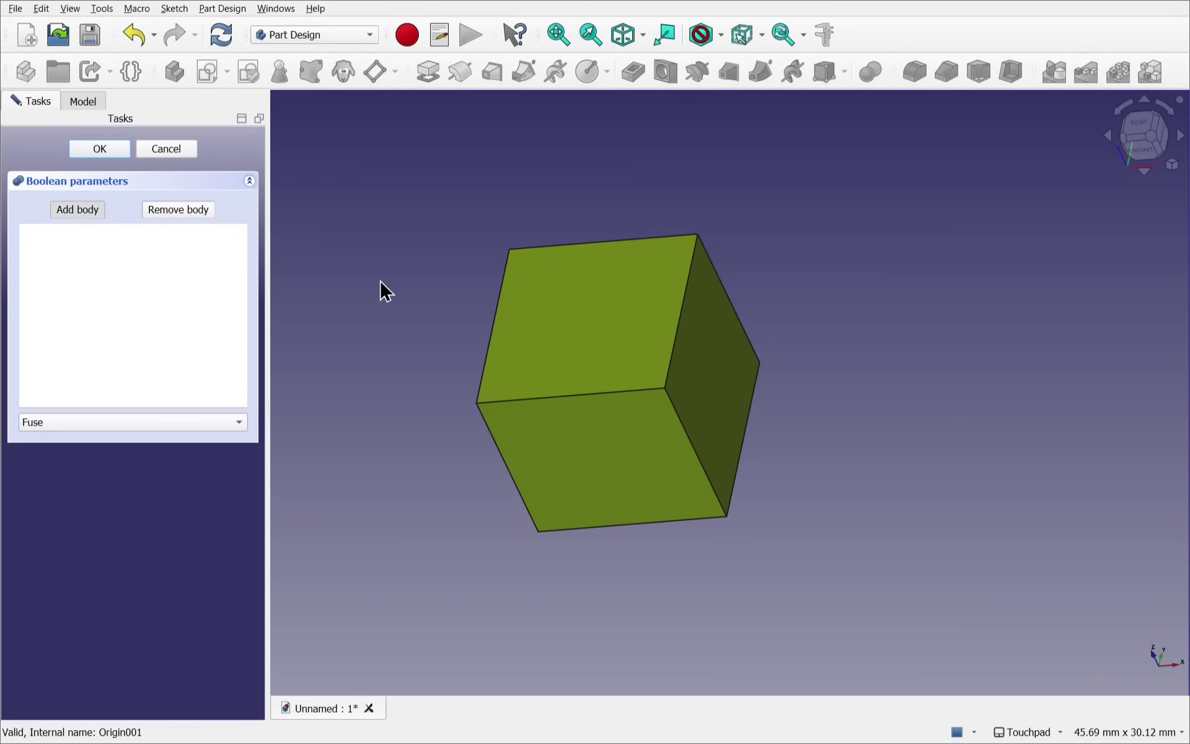
{"action": "left_click", "coordinate": [603, 292]}
{"action": "left_click_drag", "start_coordinate": [603, 291], "coordinate": [643, 341], "text": "alt"}
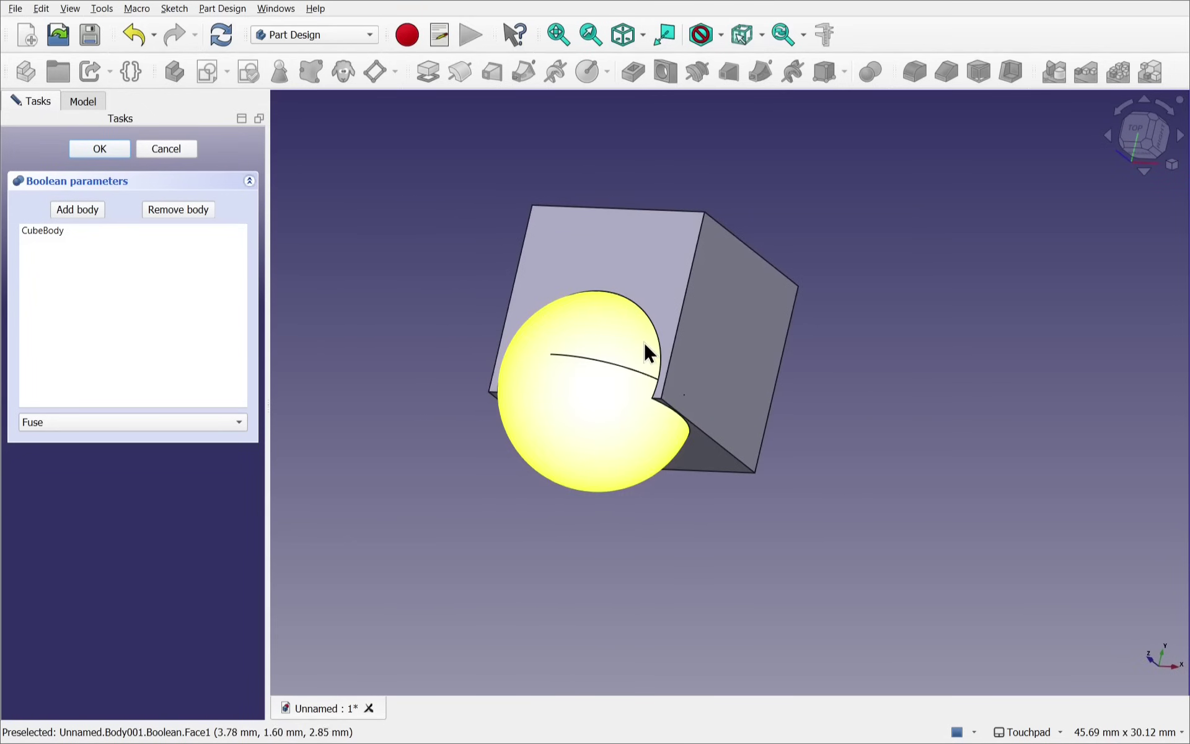
{"action": "scroll", "coordinate": [643, 340], "scroll_direction": "up", "scroll_amount": 2}
{"action": "left_click", "coordinate": [656, 307]}
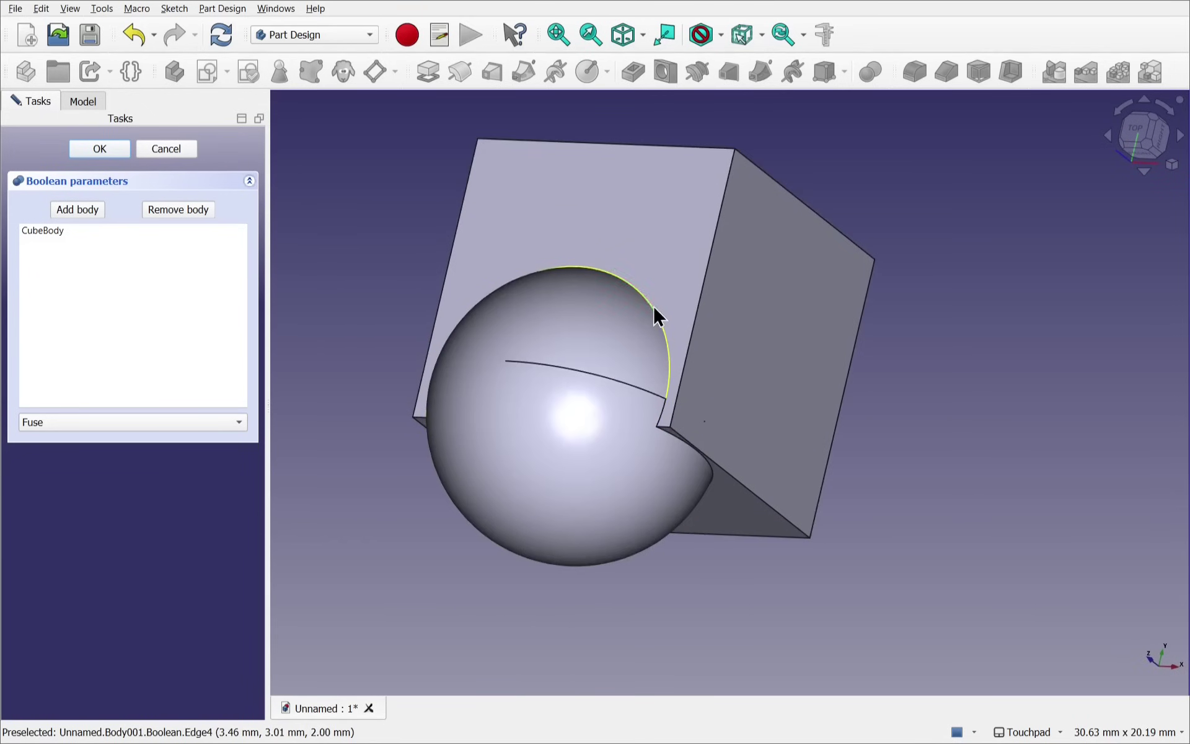
{"action": "left_click_drag", "start_coordinate": [582, 347], "coordinate": [757, 287], "text": "alt"}
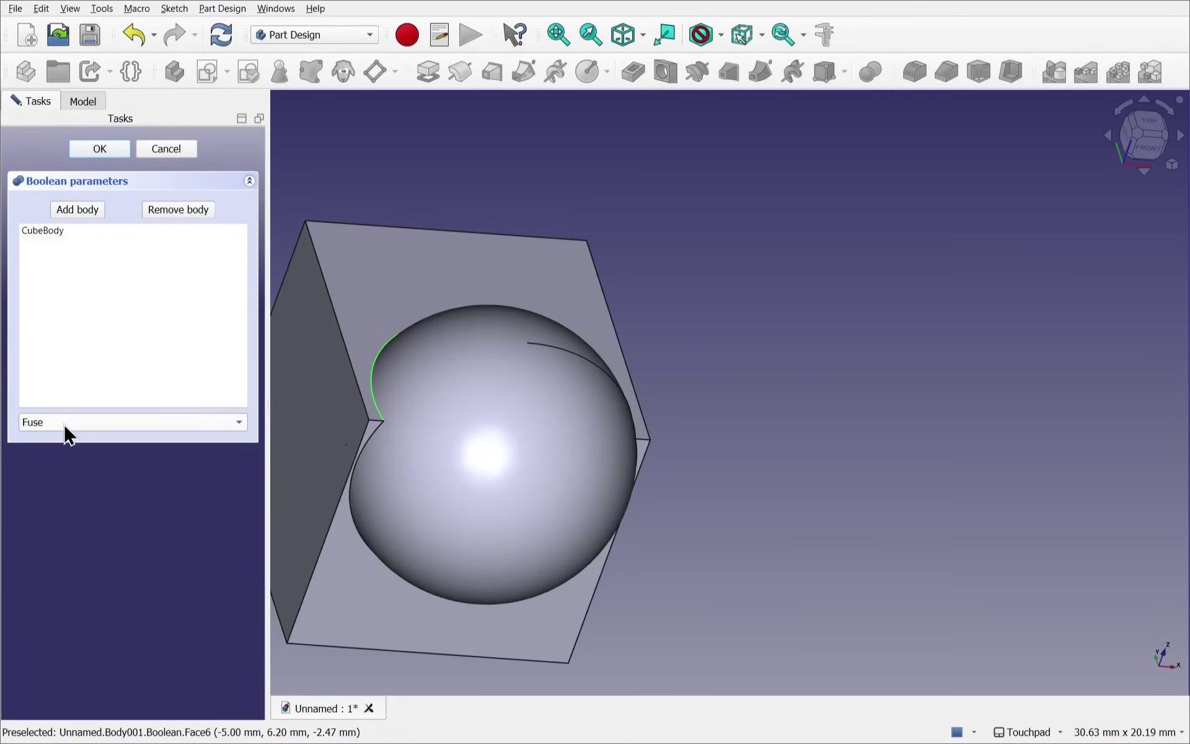
{"action": "left_click_drag", "start_coordinate": [530, 482], "coordinate": [507, 490], "text": "alt"}
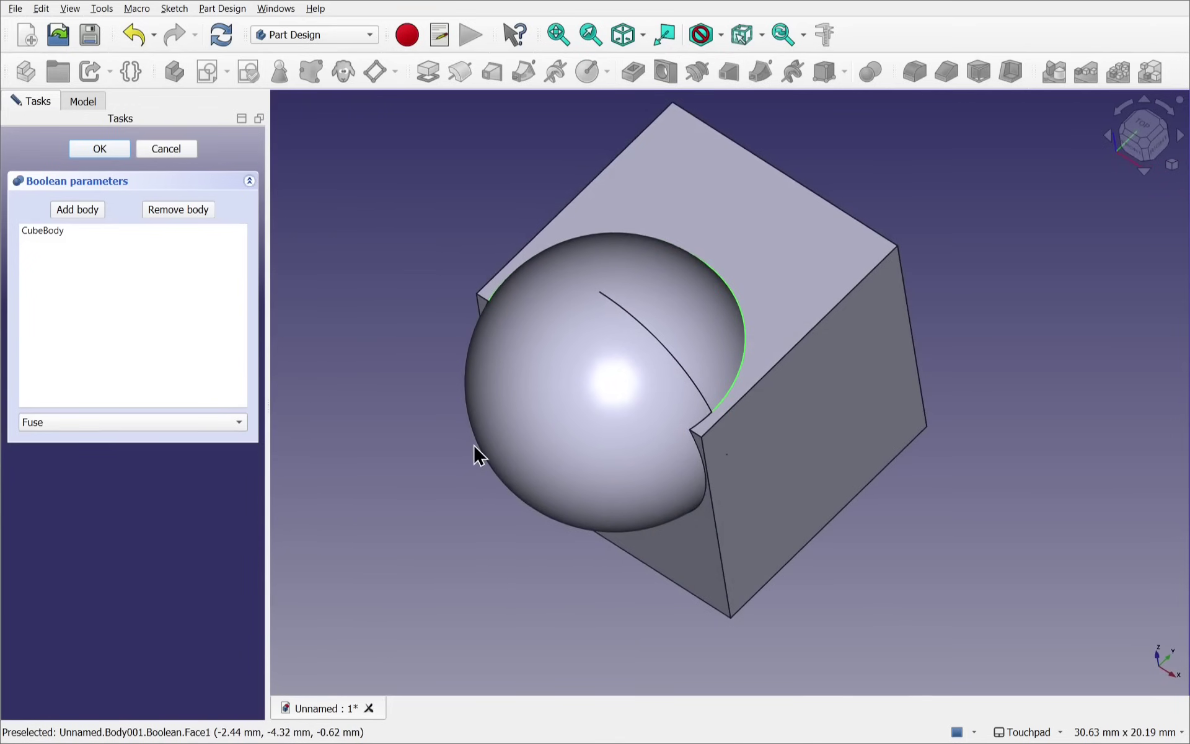
Confirm the Fuse Boolean and expand it and CubeBody to show Origin and Box
{"action": "left_click", "coordinate": [96, 150]}
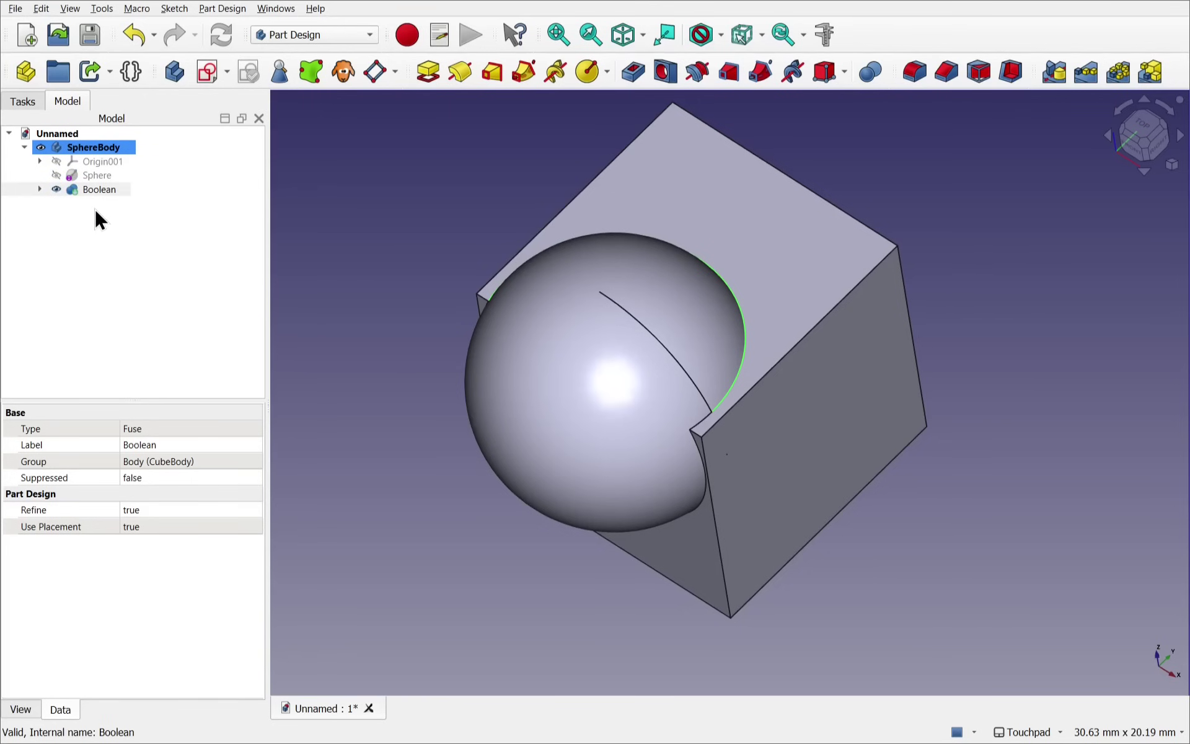
{"action": "left_click", "coordinate": [40, 188]}
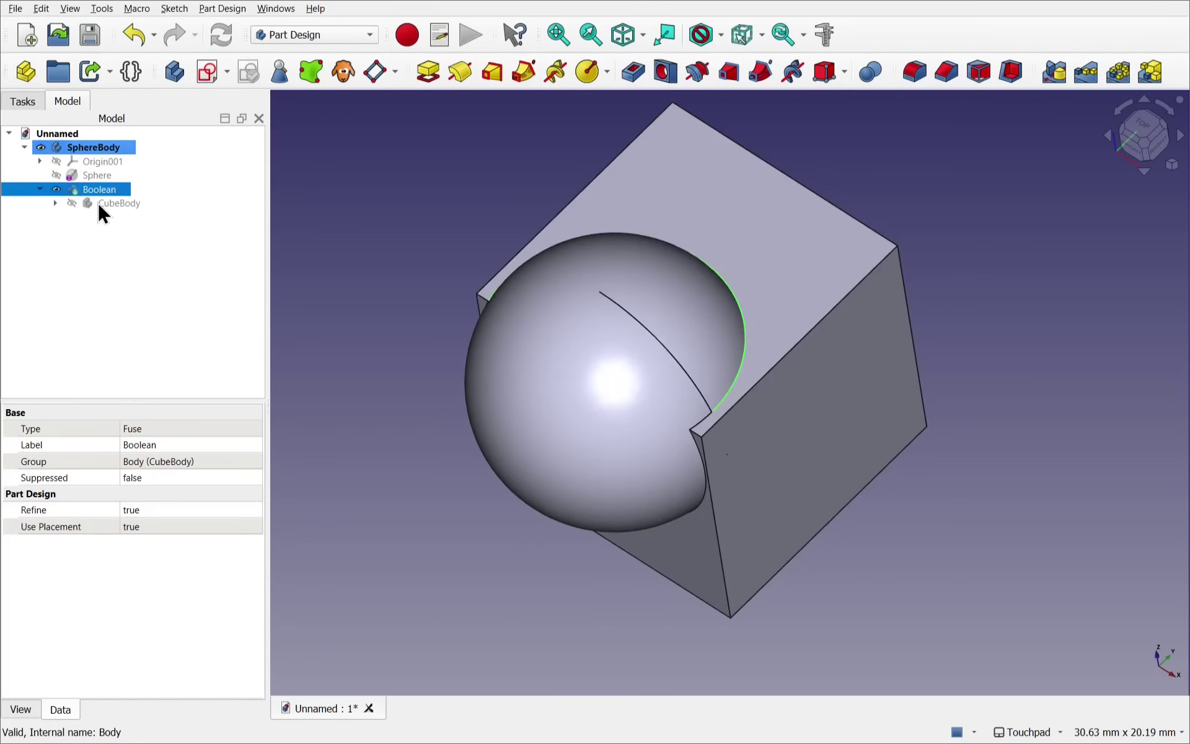
{"action": "left_click", "coordinate": [56, 203]}
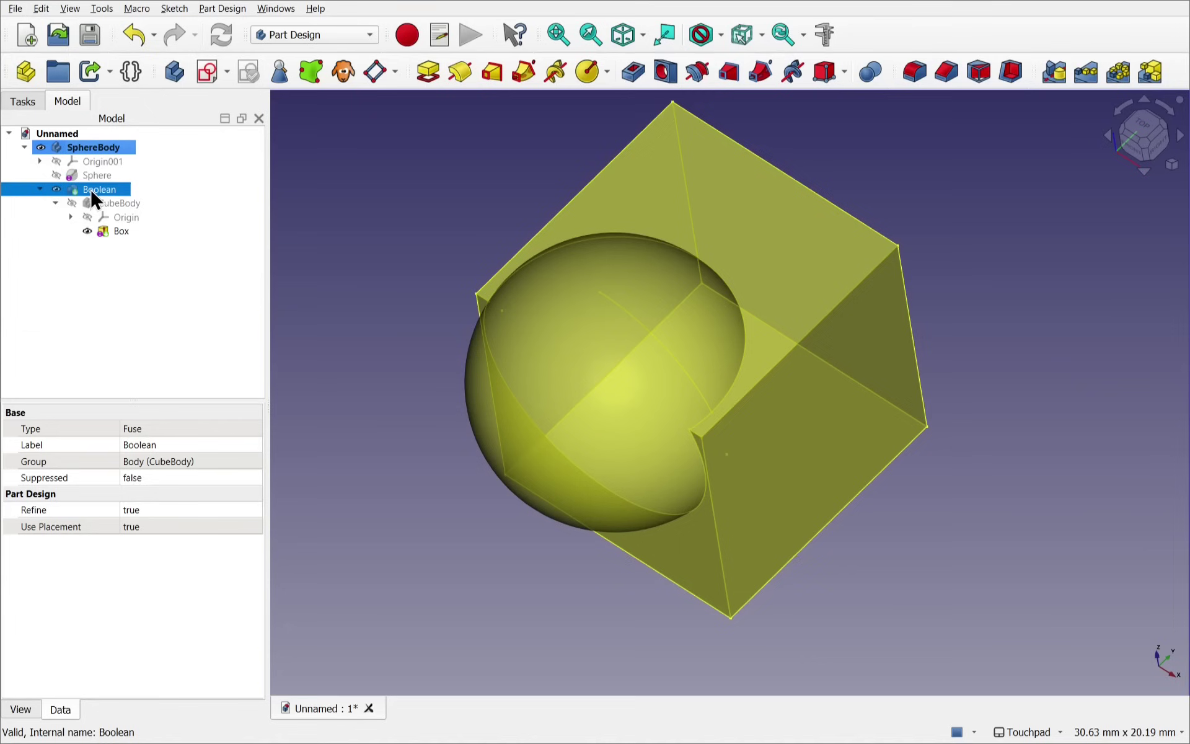
Reopen the Boolean and switch its operation from Fuse to Cut, inspecting the cut sphere
{"action": "double_click", "coordinate": [90, 189]}
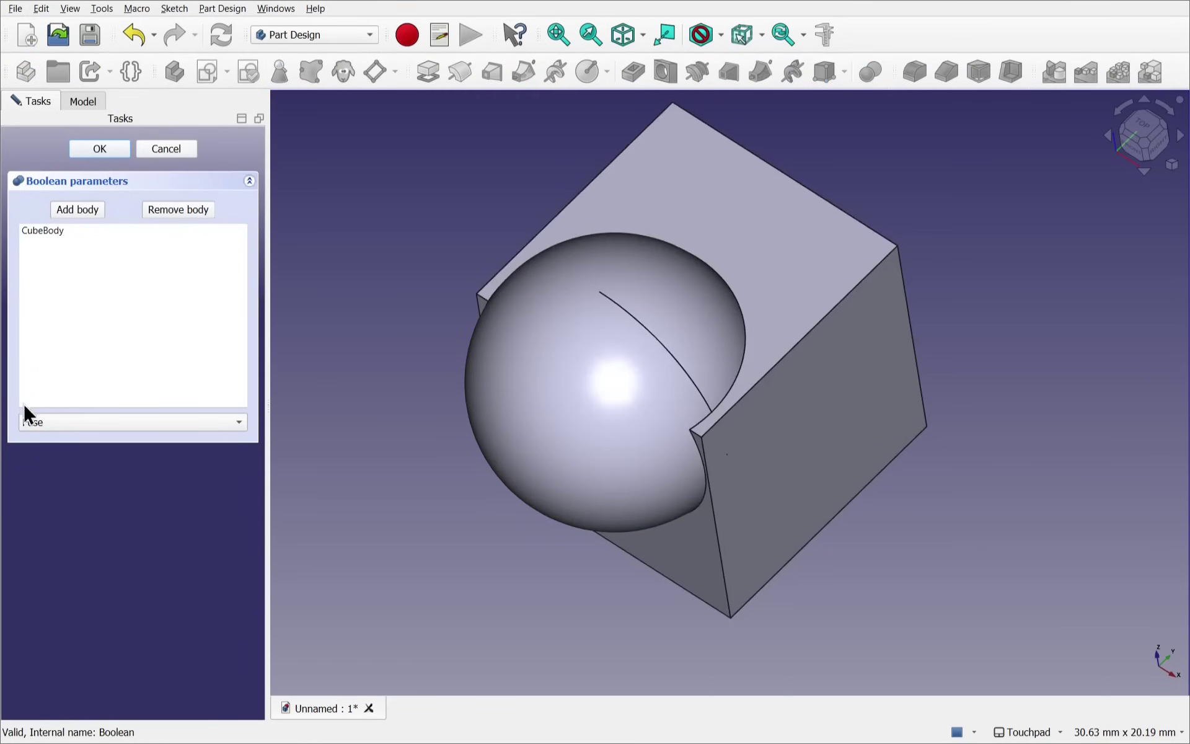
{"action": "left_click", "coordinate": [52, 422]}
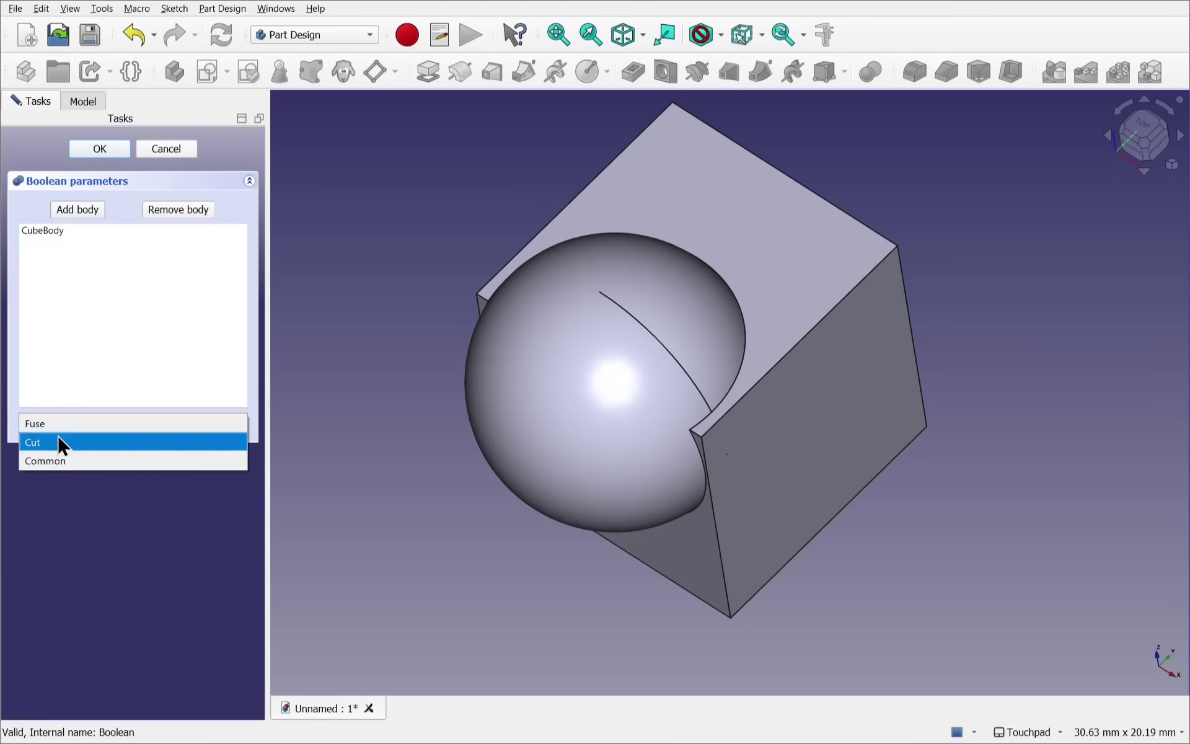
{"action": "key", "text": "Escape"}
{"action": "key", "text": "Down"}
{"action": "left_click_drag", "start_coordinate": [496, 430], "coordinate": [312, 482], "text": "alt"}
{"action": "left_click_drag", "start_coordinate": [858, 355], "coordinate": [660, 400], "text": "shift"}
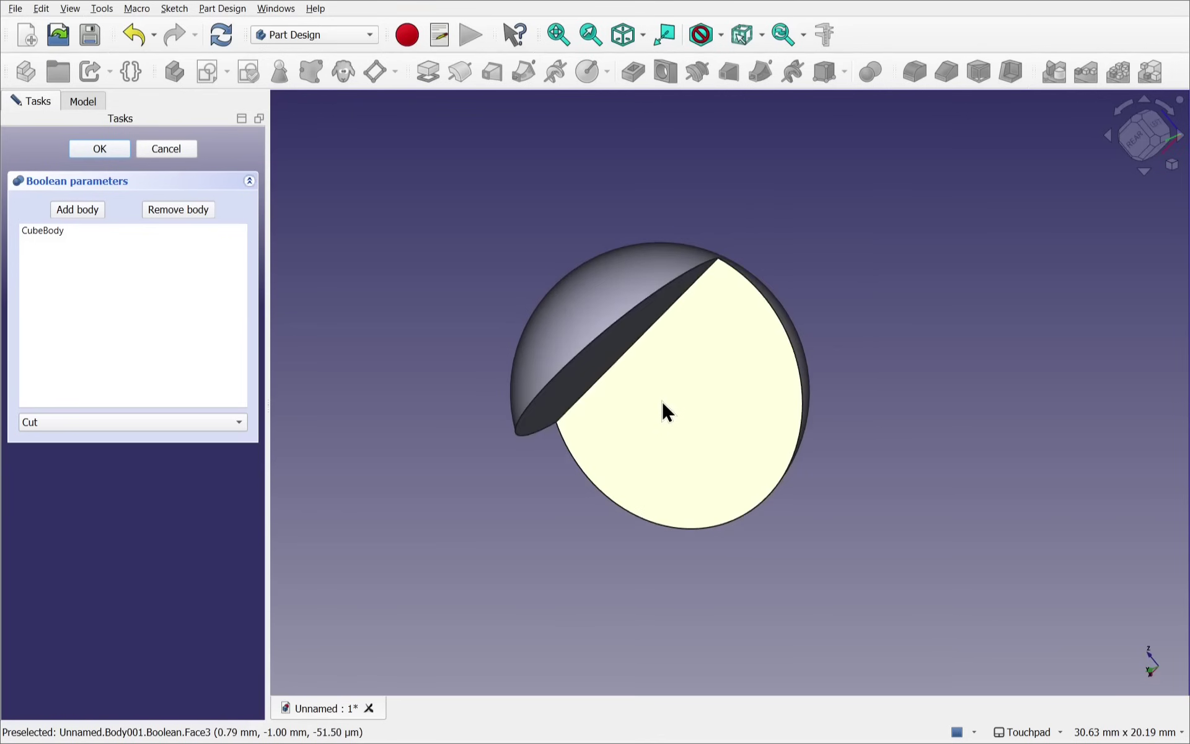
Change the Boolean operation to Common and inspect the sliced half-sphere
{"action": "left_click", "coordinate": [159, 423]}
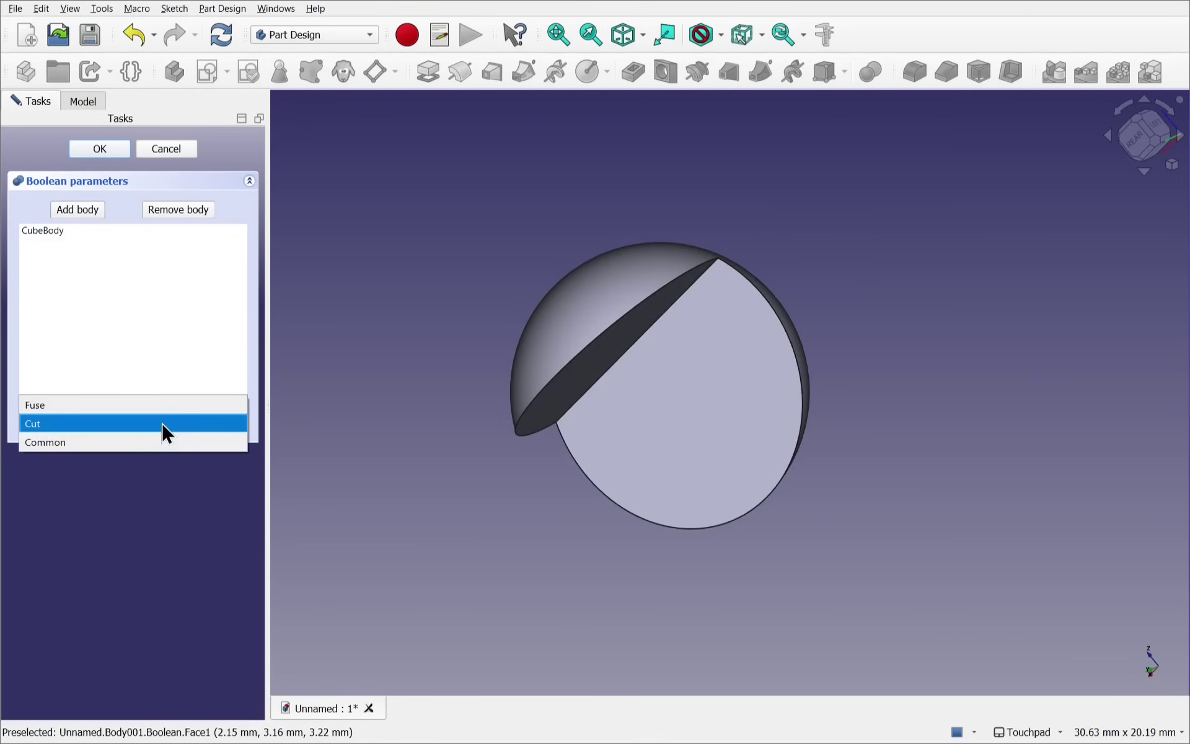
{"action": "left_click", "coordinate": [156, 442]}
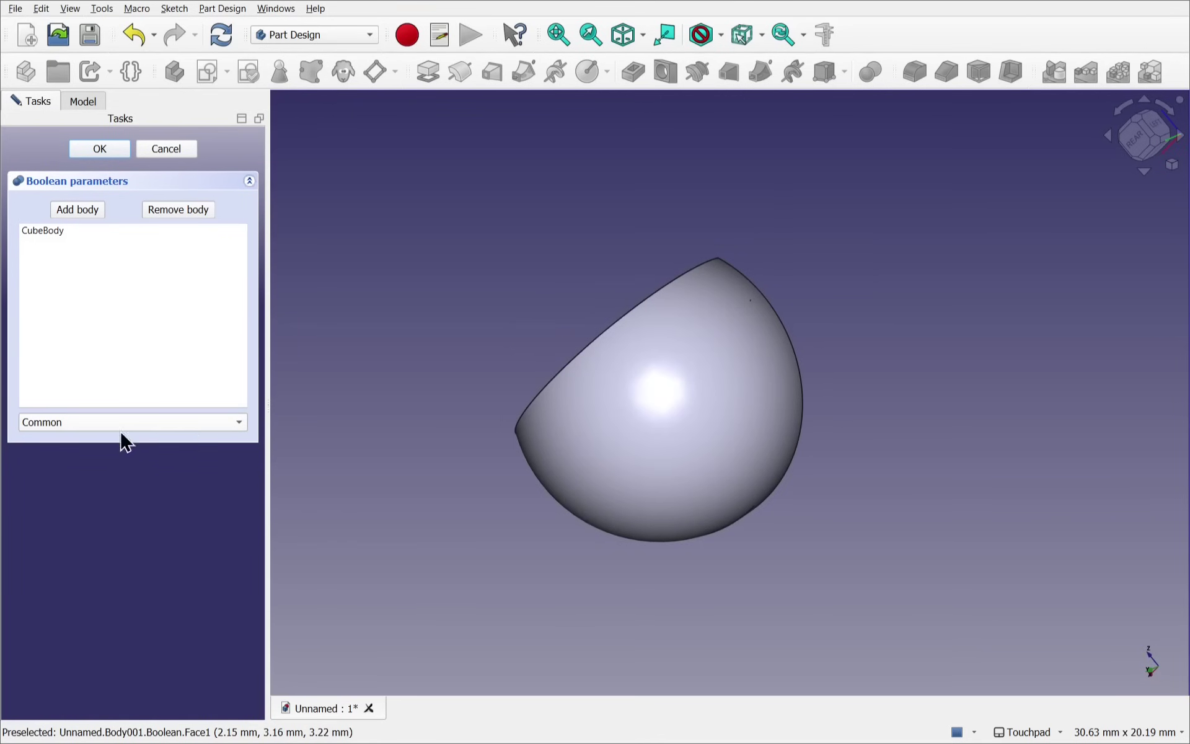
{"action": "left_click_drag", "start_coordinate": [515, 372], "coordinate": [880, 484], "text": "alt"}
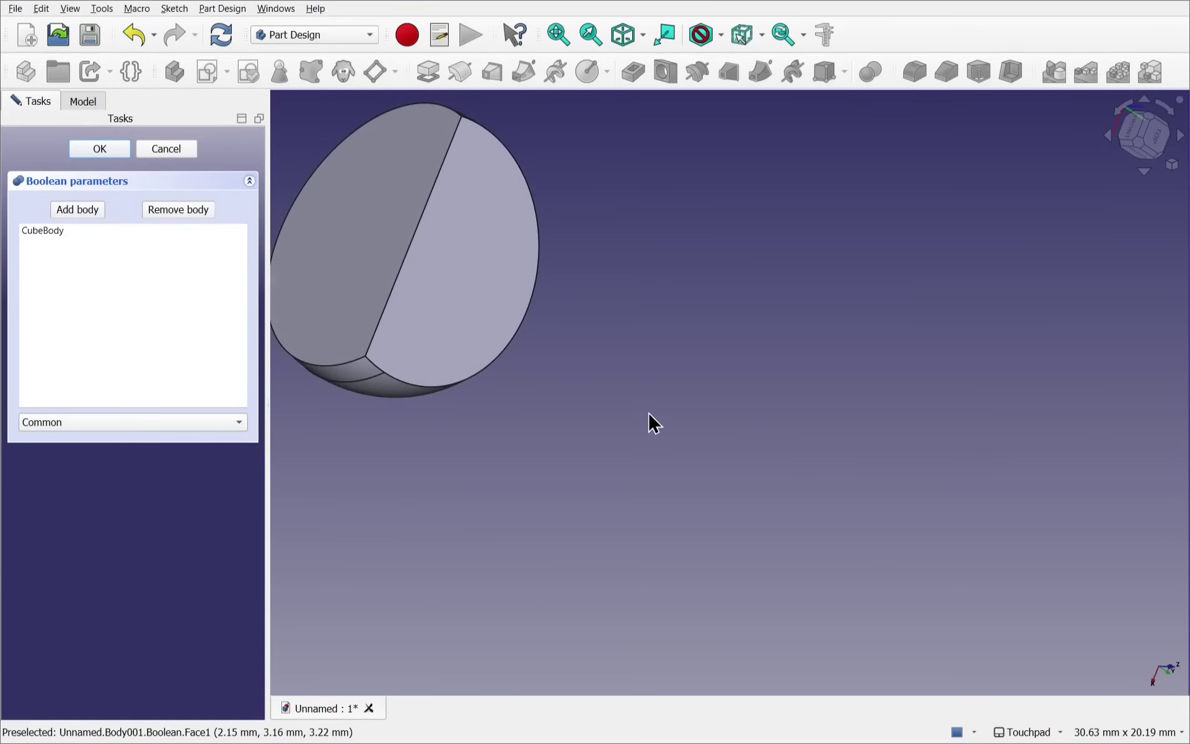
{"action": "left_click_drag", "start_coordinate": [652, 410], "coordinate": [709, 449], "text": "alt"}
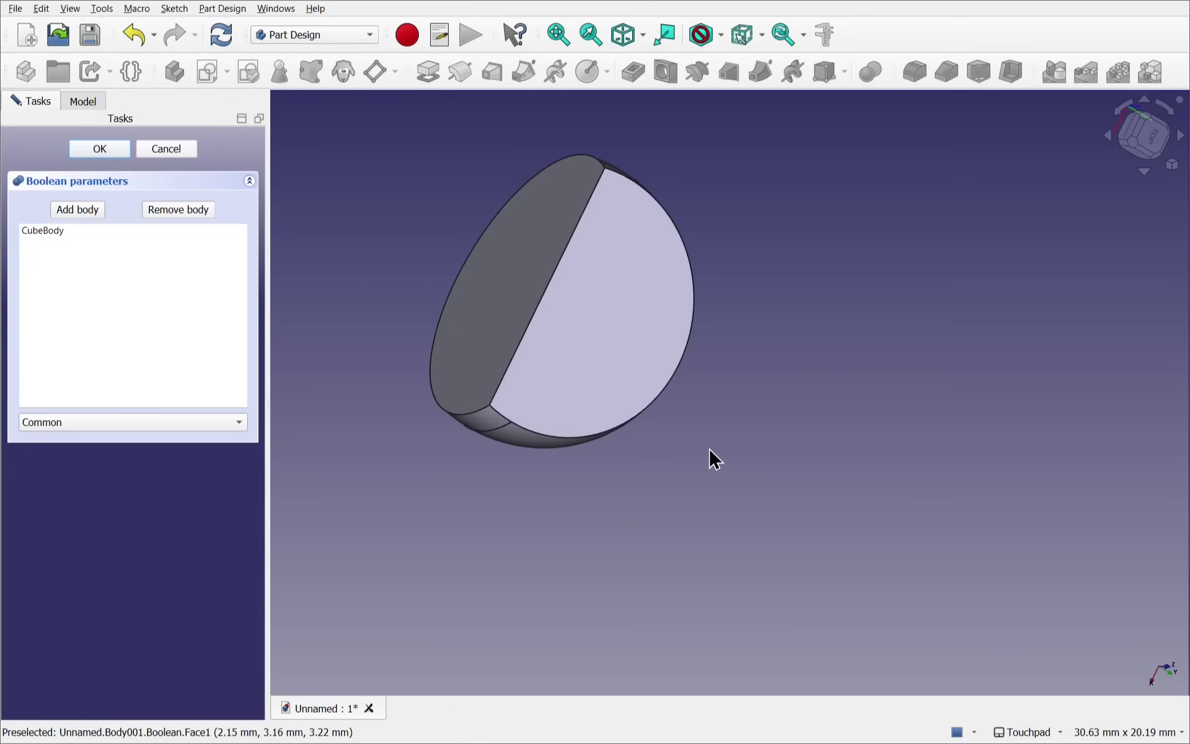
Accept the Boolean, then set its Type property back to Fuse in the Data panel
{"action": "left_click", "coordinate": [102, 148]}
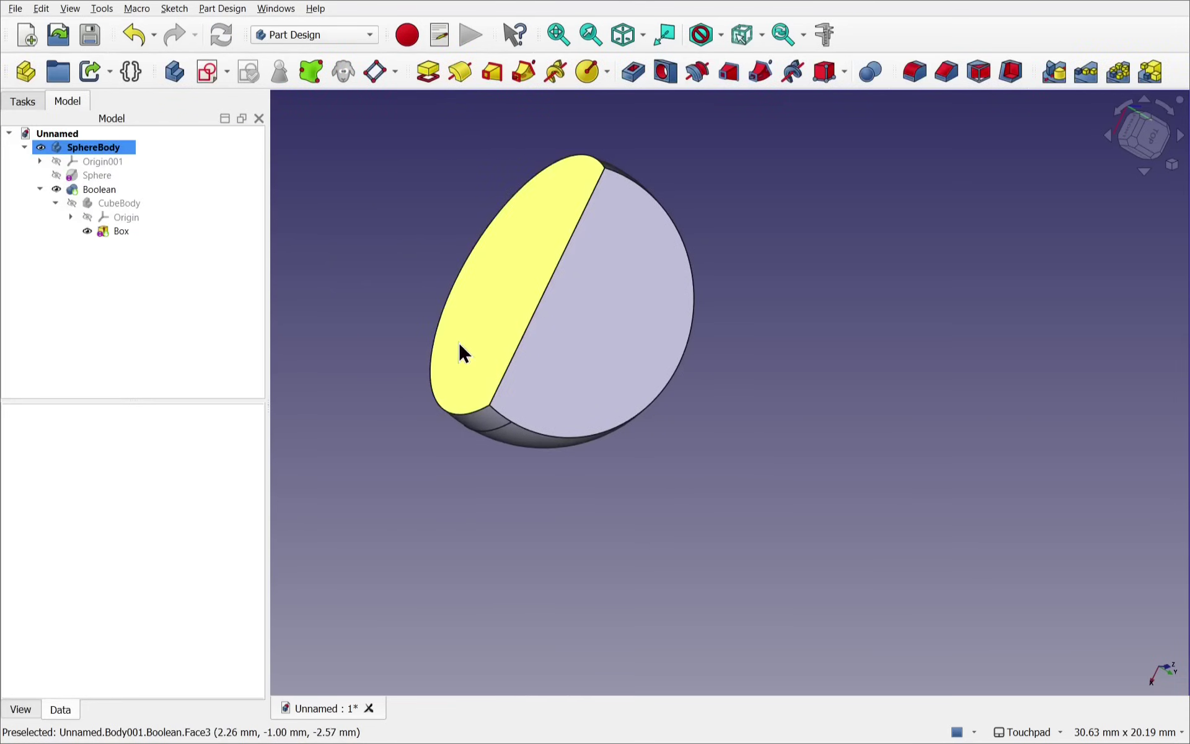
{"action": "left_click", "coordinate": [96, 189]}
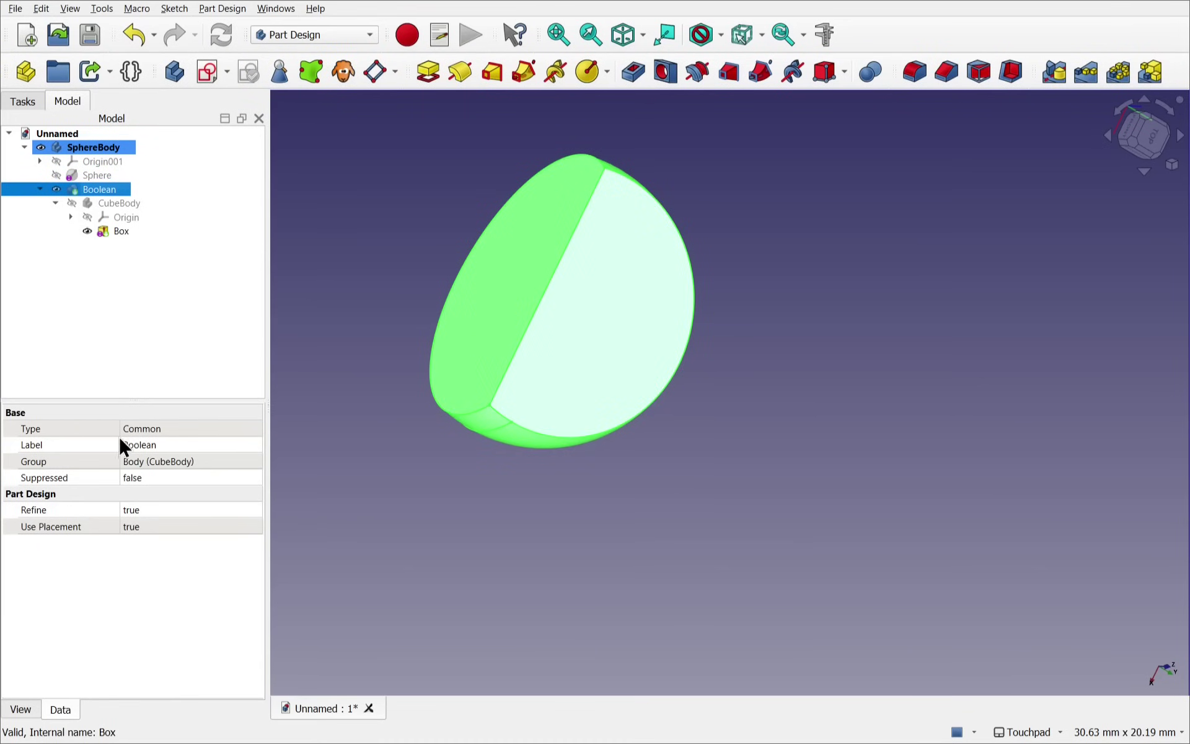
{"action": "left_click", "coordinate": [168, 428]}
{"action": "left_click", "coordinate": [166, 428]}
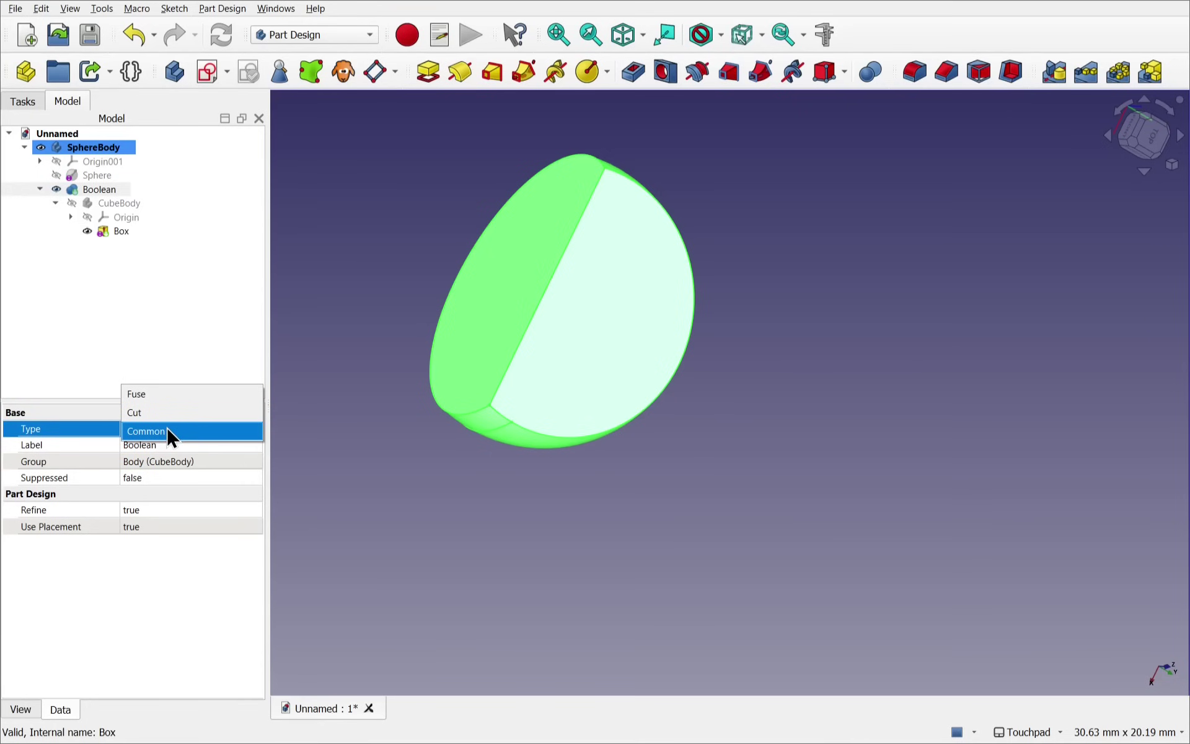
{"action": "left_click", "coordinate": [160, 399]}
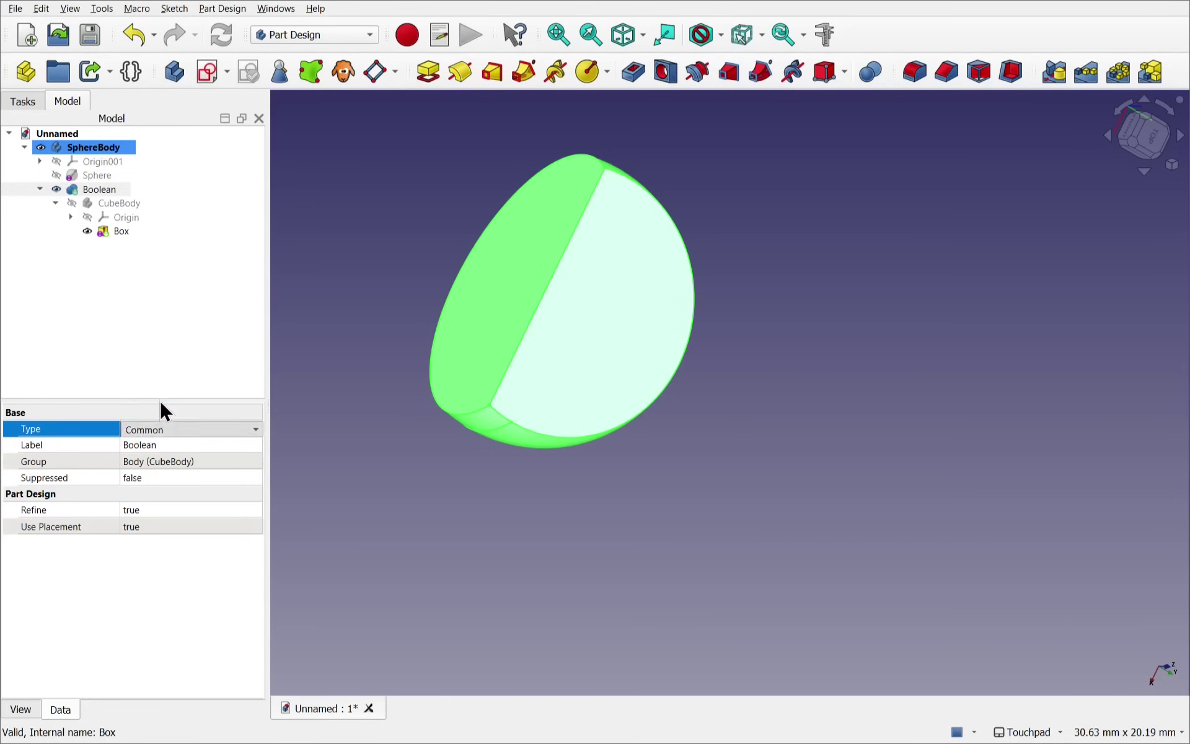
{"action": "left_click", "coordinate": [396, 502]}
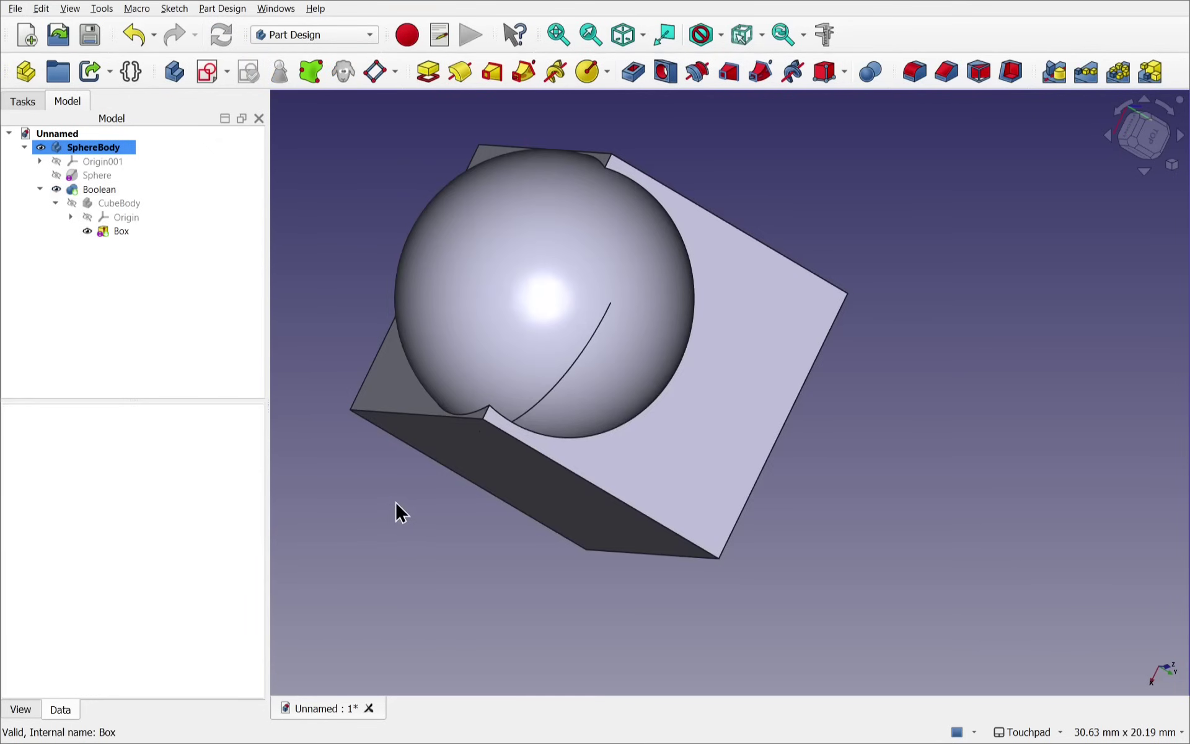
Undo the Boolean, Sphere and Box so CubeBody and SphereBody hold only their origins
{"action": "key", "text": "ctrl+z"}
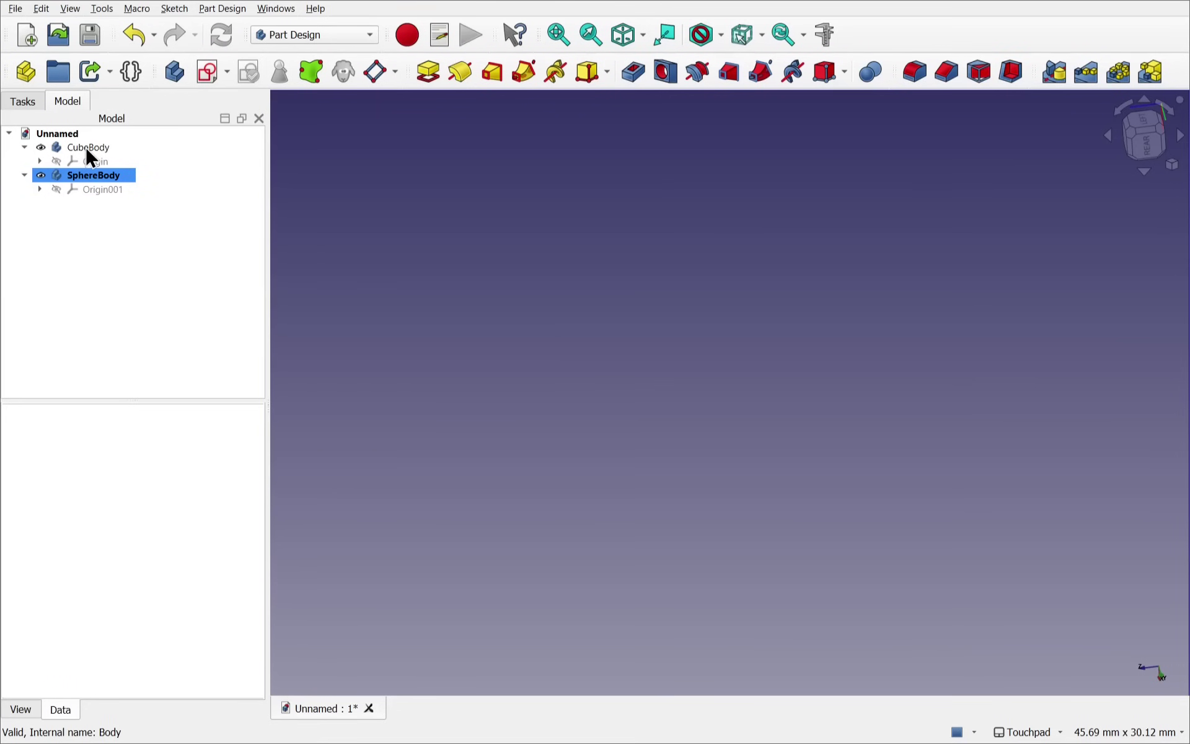
Activate CubeBody and add a 10 mm Additive Box to it
{"action": "left_click", "coordinate": [86, 147]}
{"action": "double_click", "coordinate": [99, 149]}
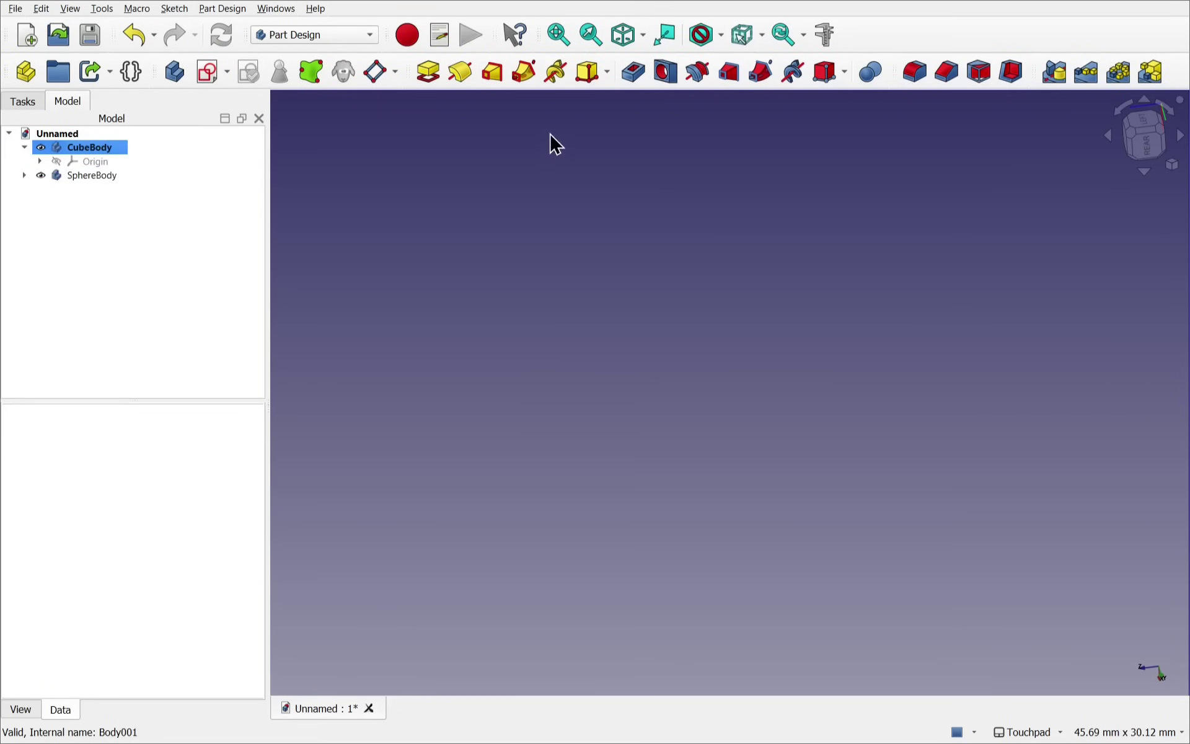
{"action": "left_click", "coordinate": [583, 74]}
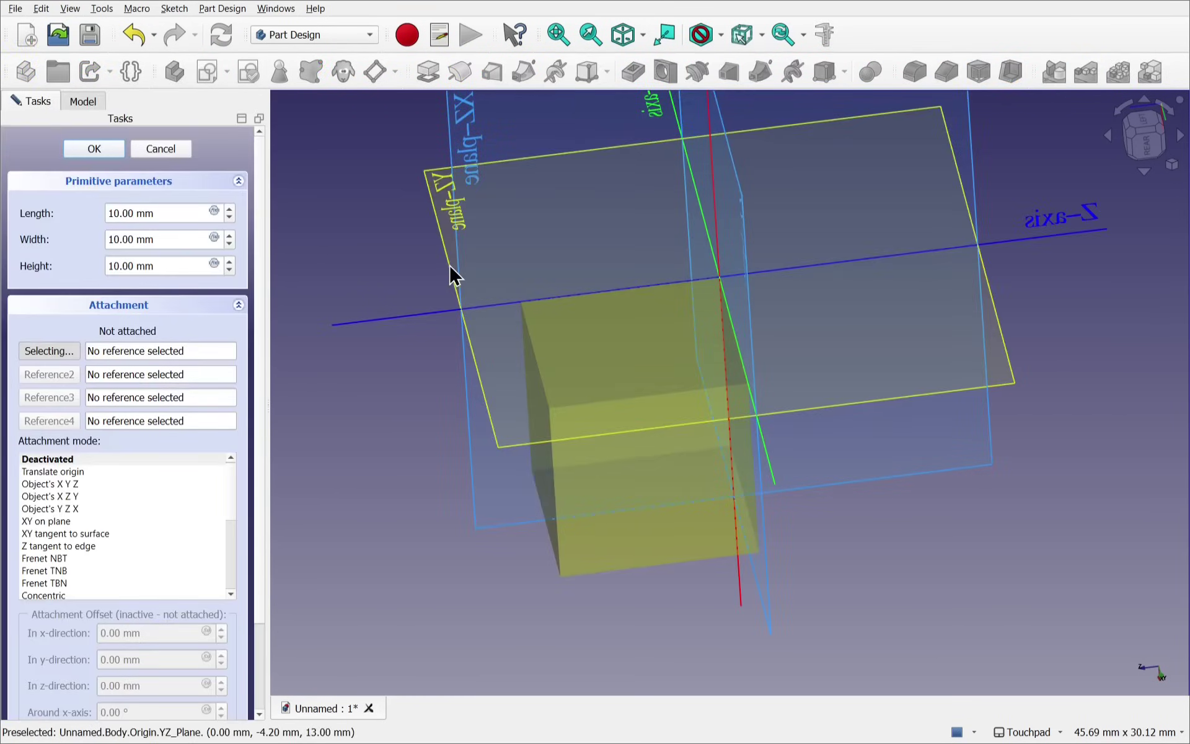
{"action": "left_click", "coordinate": [93, 149]}
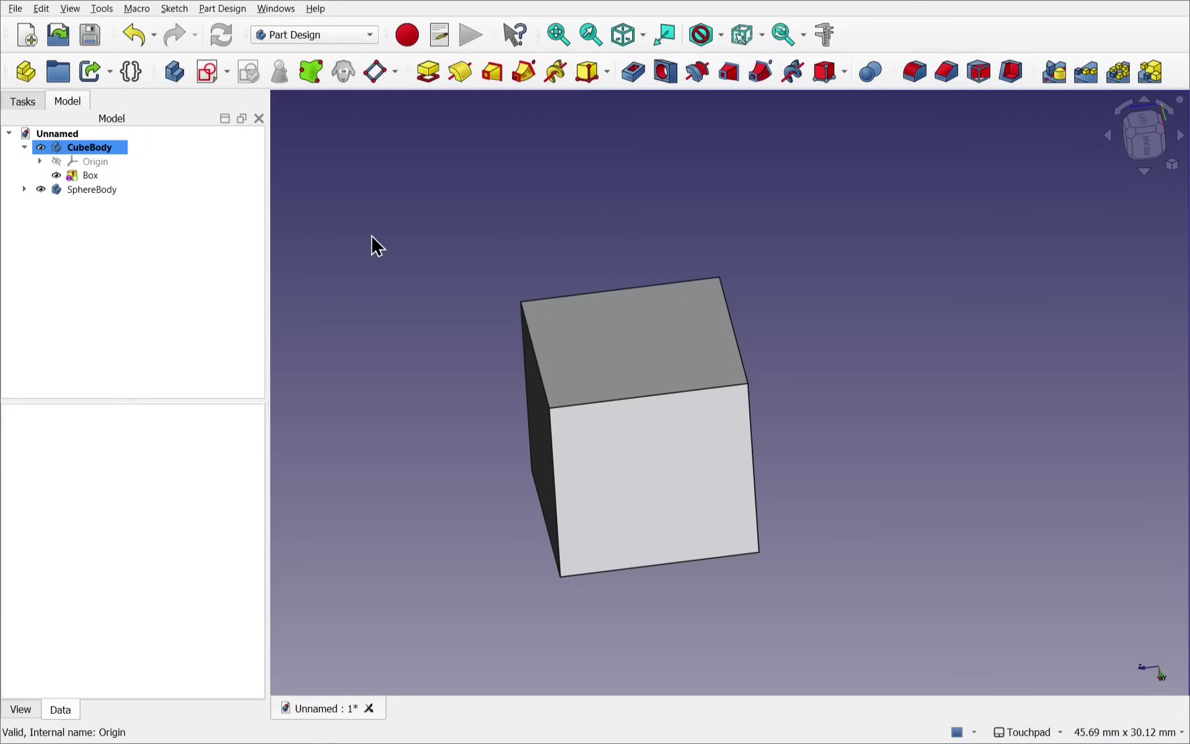
Activate SphereBody and add a 5 mm-radius Additive Sphere from the primitives list
{"action": "double_click", "coordinate": [94, 190]}
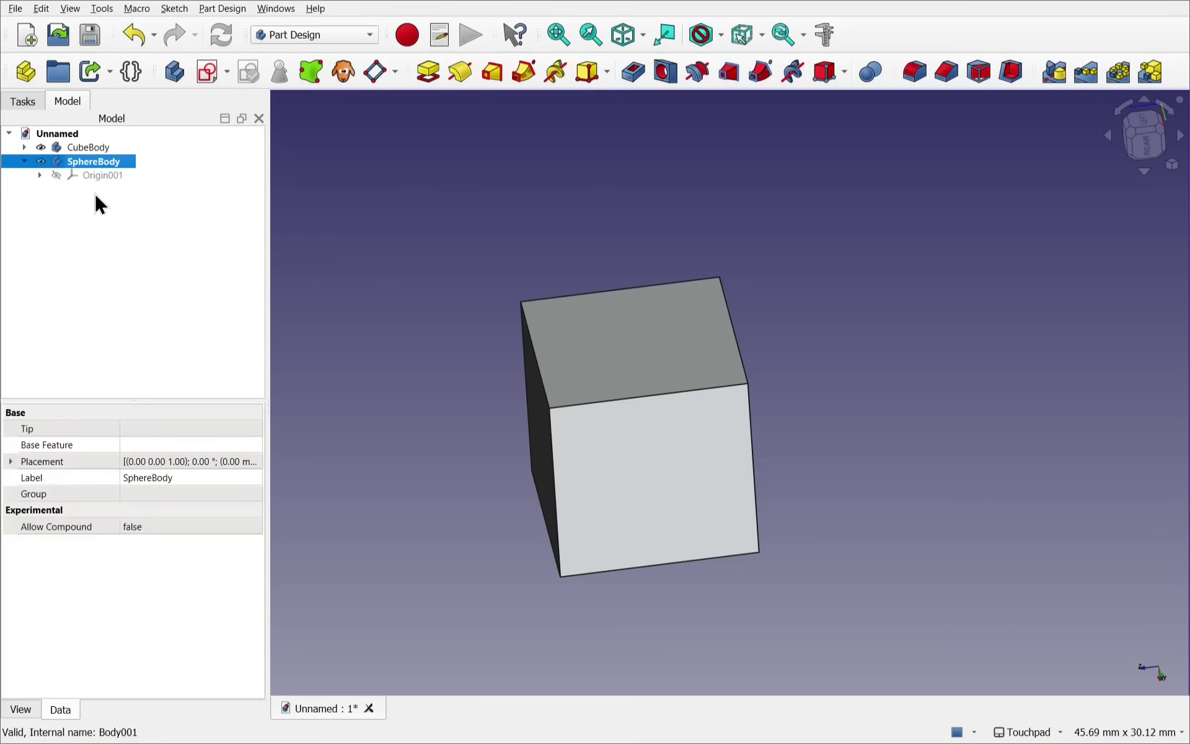
{"action": "left_click", "coordinate": [94, 192]}
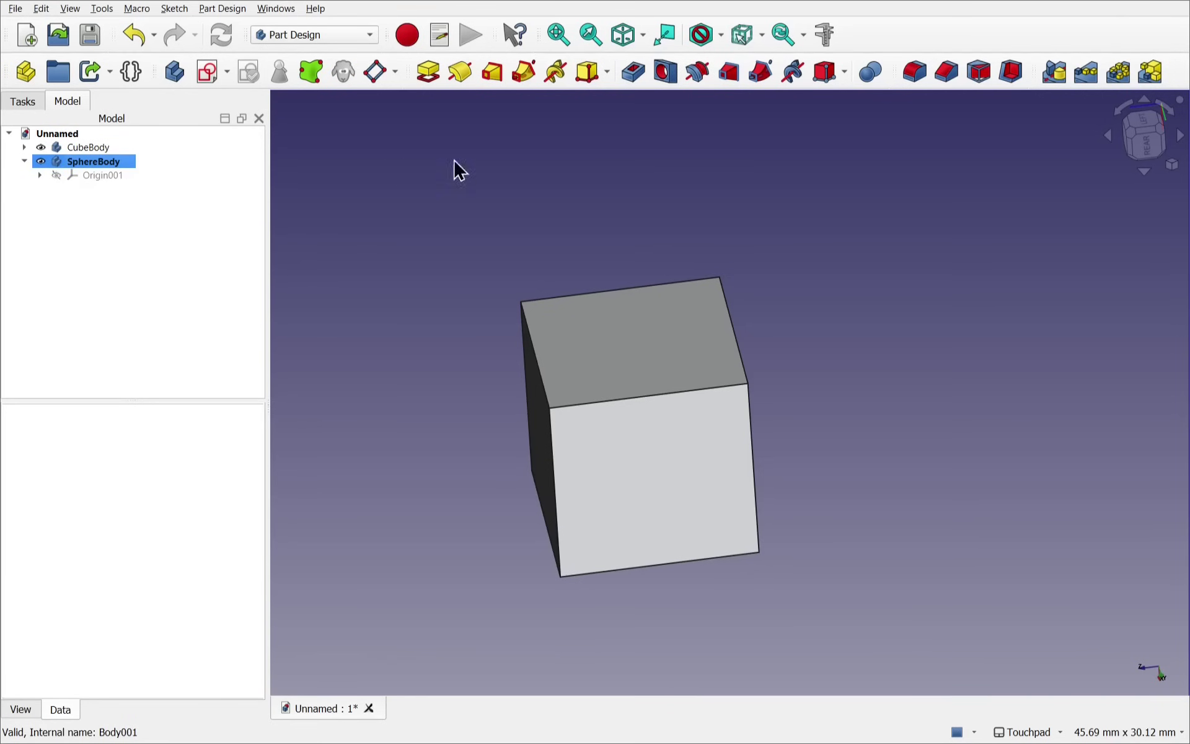
{"action": "left_click", "coordinate": [605, 73]}
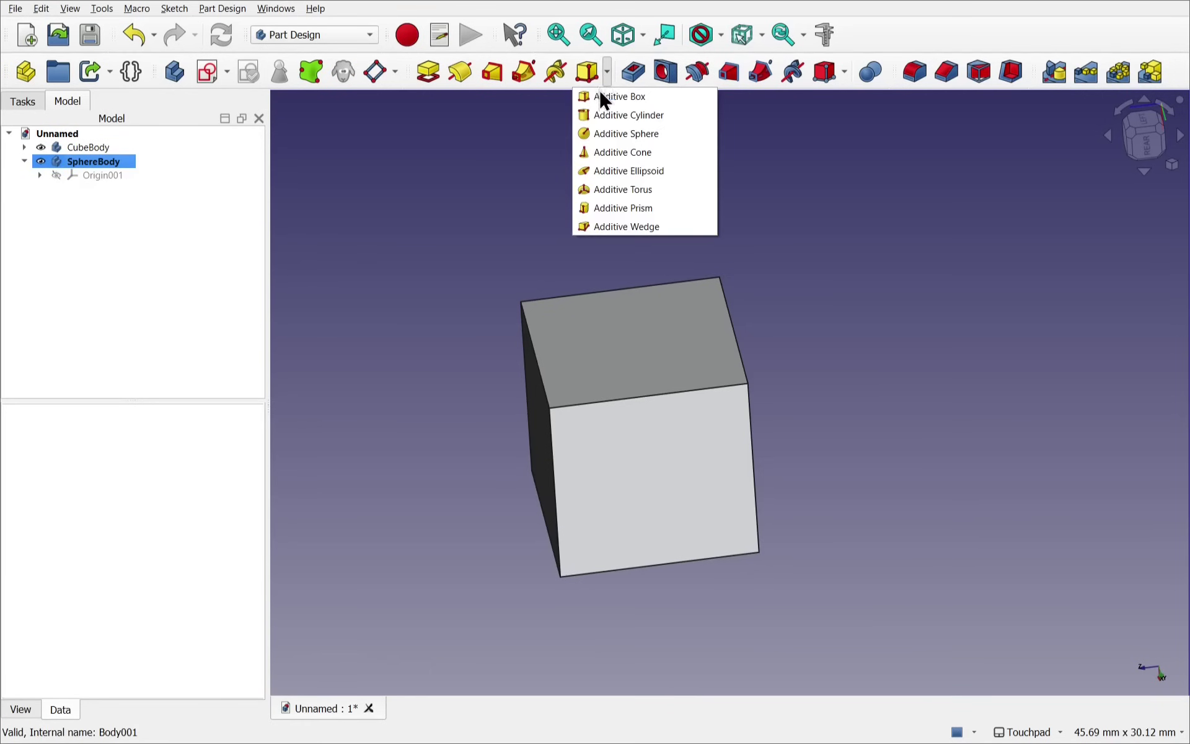
{"action": "left_click", "coordinate": [623, 133]}
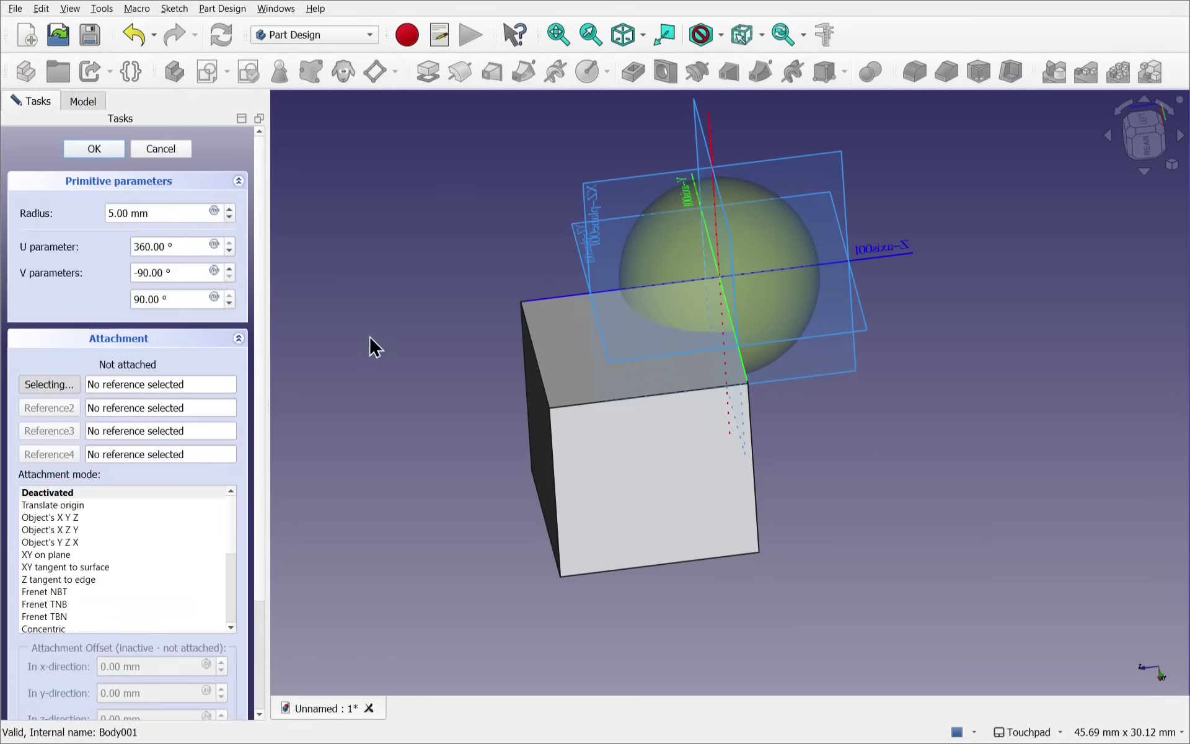
{"action": "left_click", "coordinate": [96, 150]}
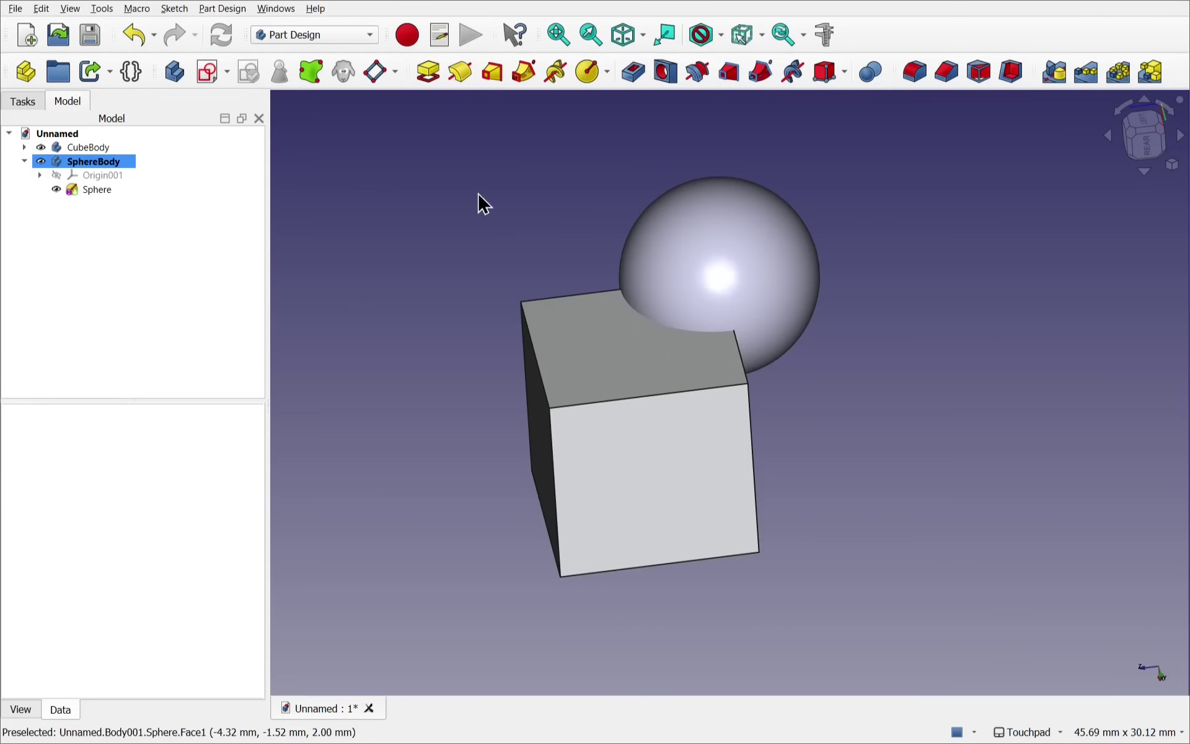
Apply Random color to CubeBody, turning the cube crimson
{"action": "left_click", "coordinate": [93, 147]}
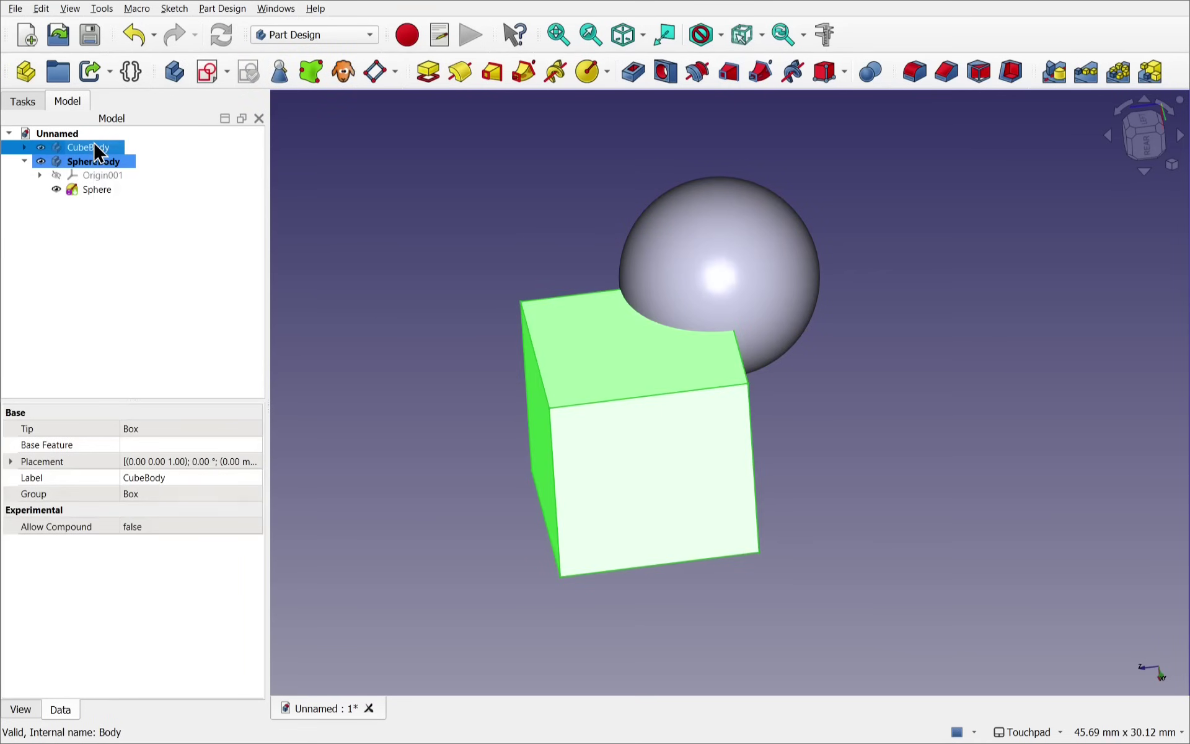
{"action": "right_click", "coordinate": [94, 145]}
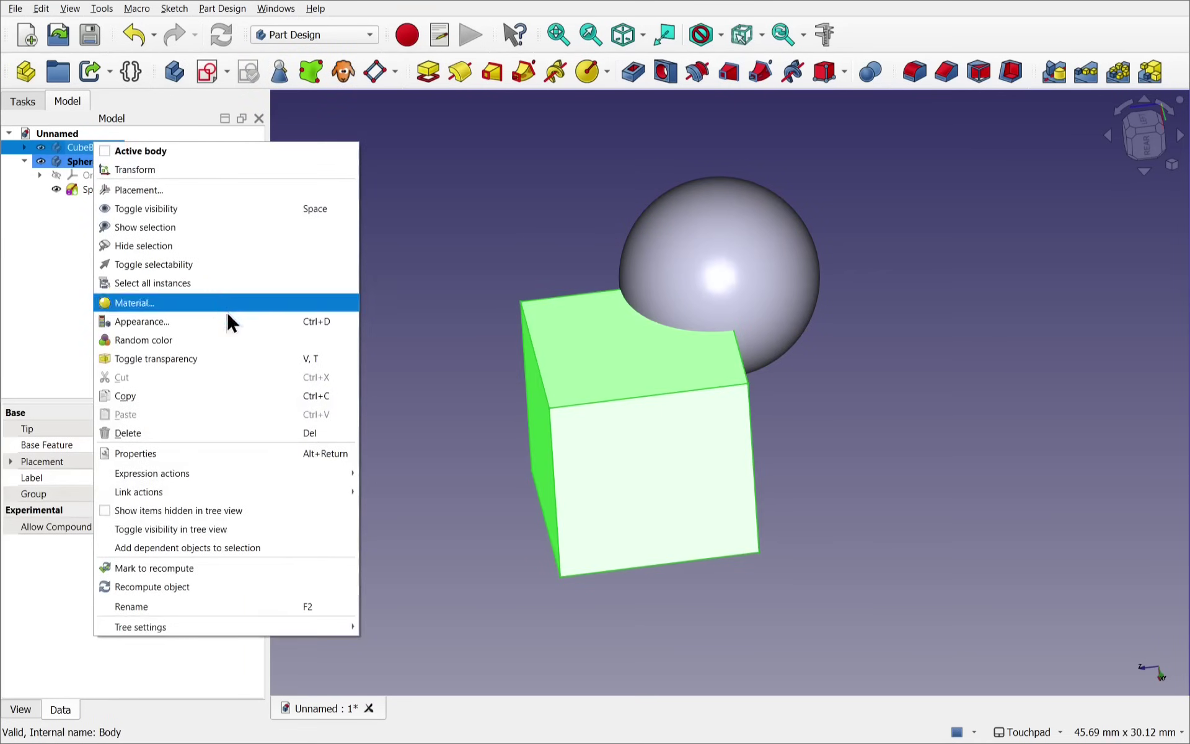
{"action": "left_click", "coordinate": [241, 340]}
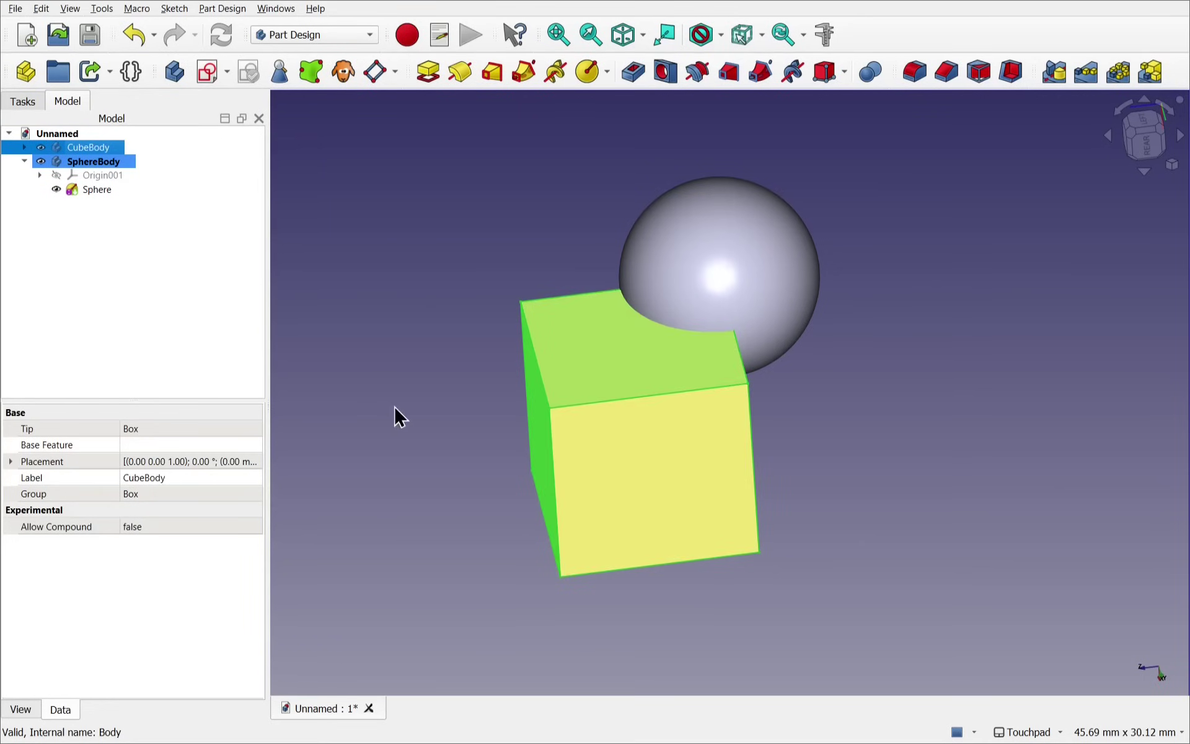
{"action": "left_click", "coordinate": [341, 337]}
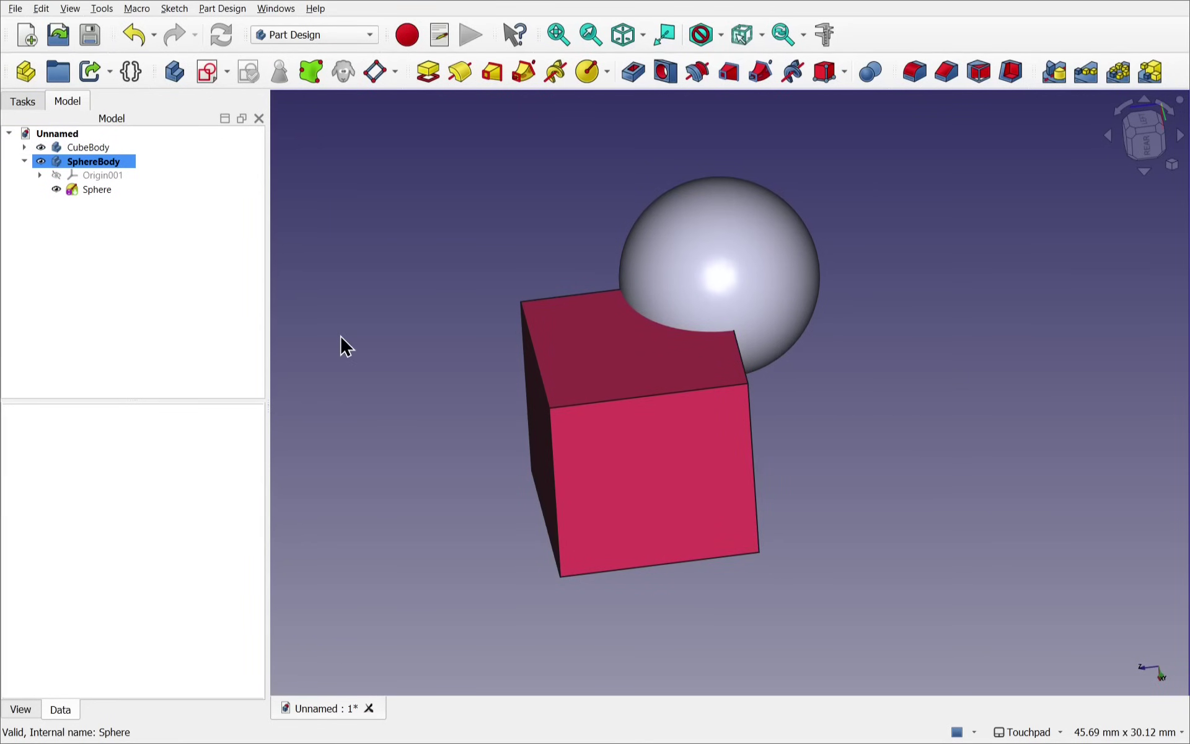
Set SphereBody's Experimental > Allow Compound property to true and verify it
{"action": "left_click", "coordinate": [101, 161]}
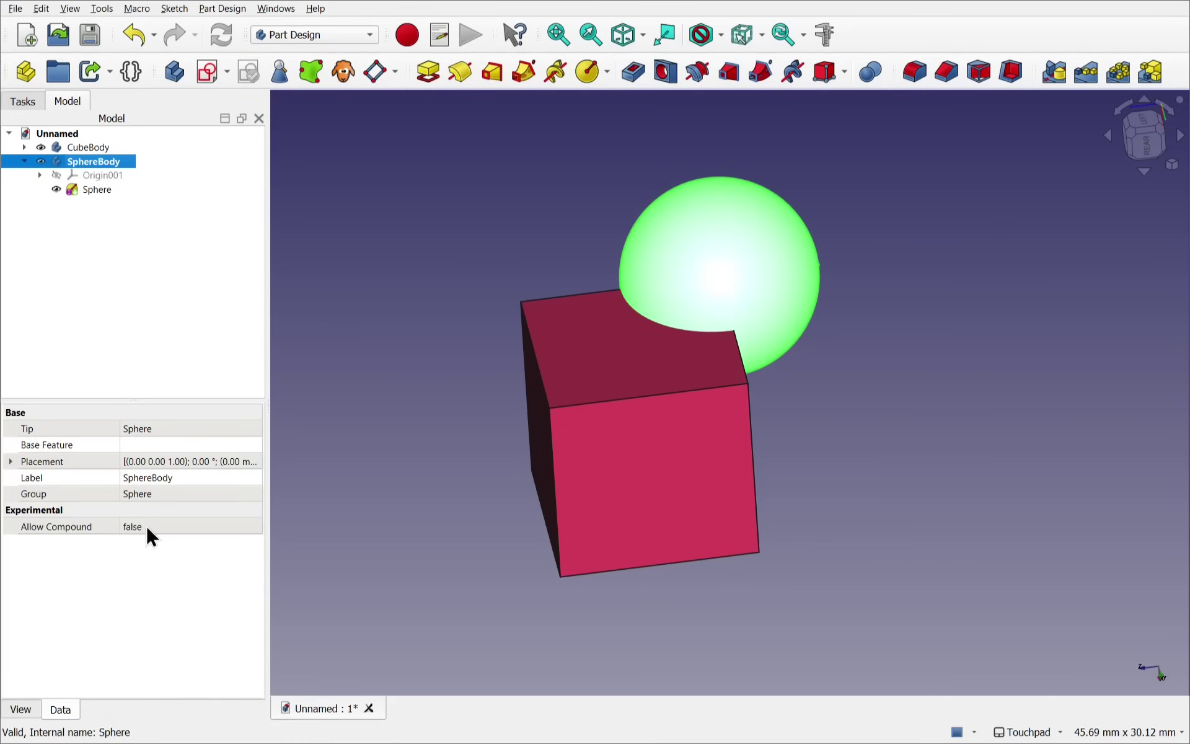
{"action": "left_click", "coordinate": [161, 526]}
{"action": "left_click", "coordinate": [162, 526]}
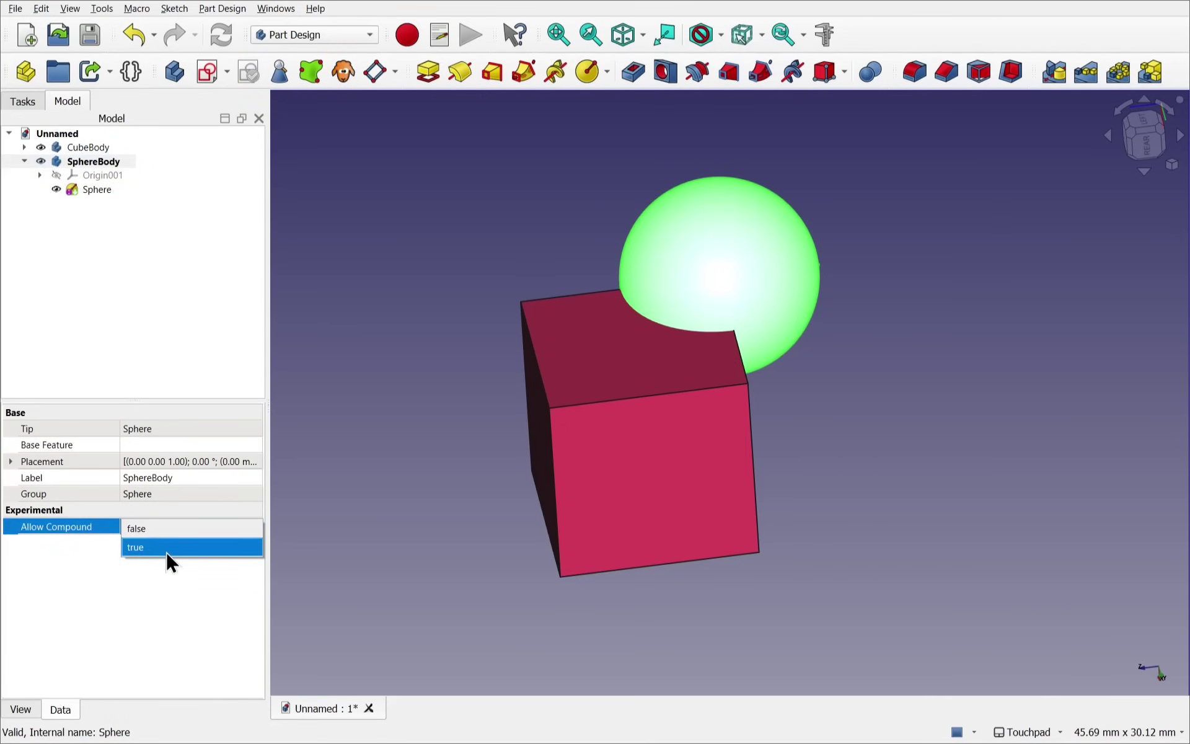
{"action": "left_click", "coordinate": [166, 548]}
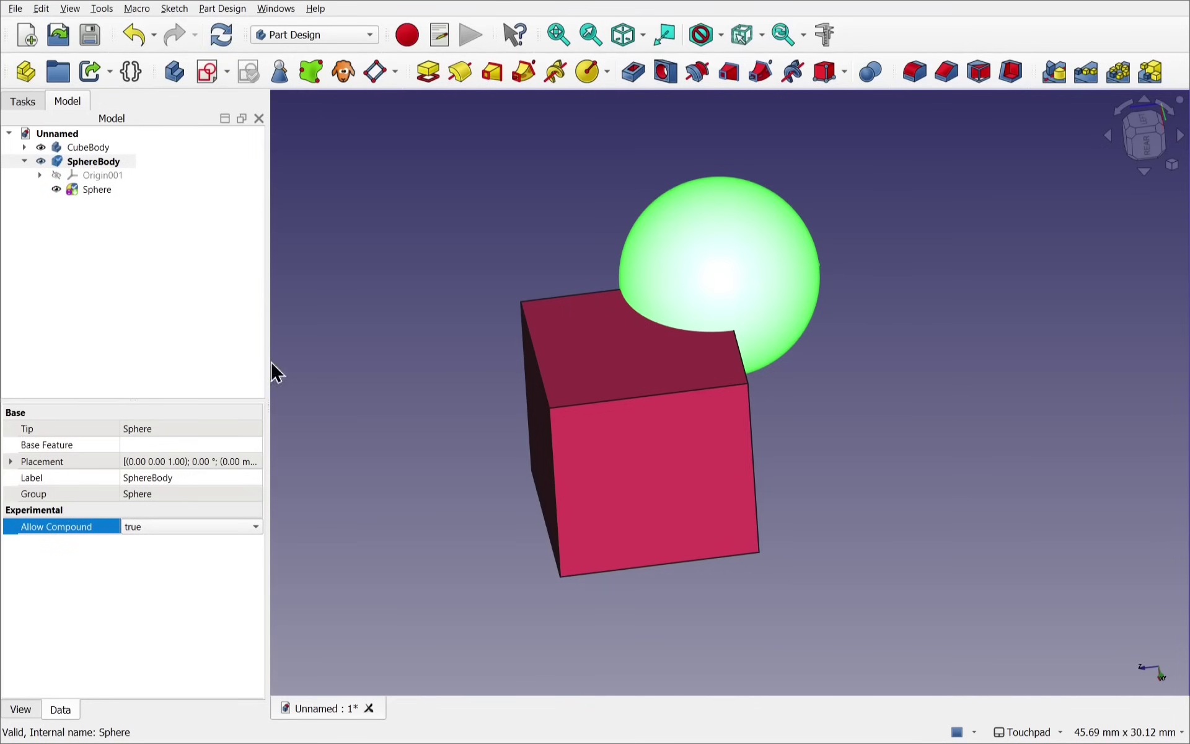
{"action": "left_click", "coordinate": [397, 418]}
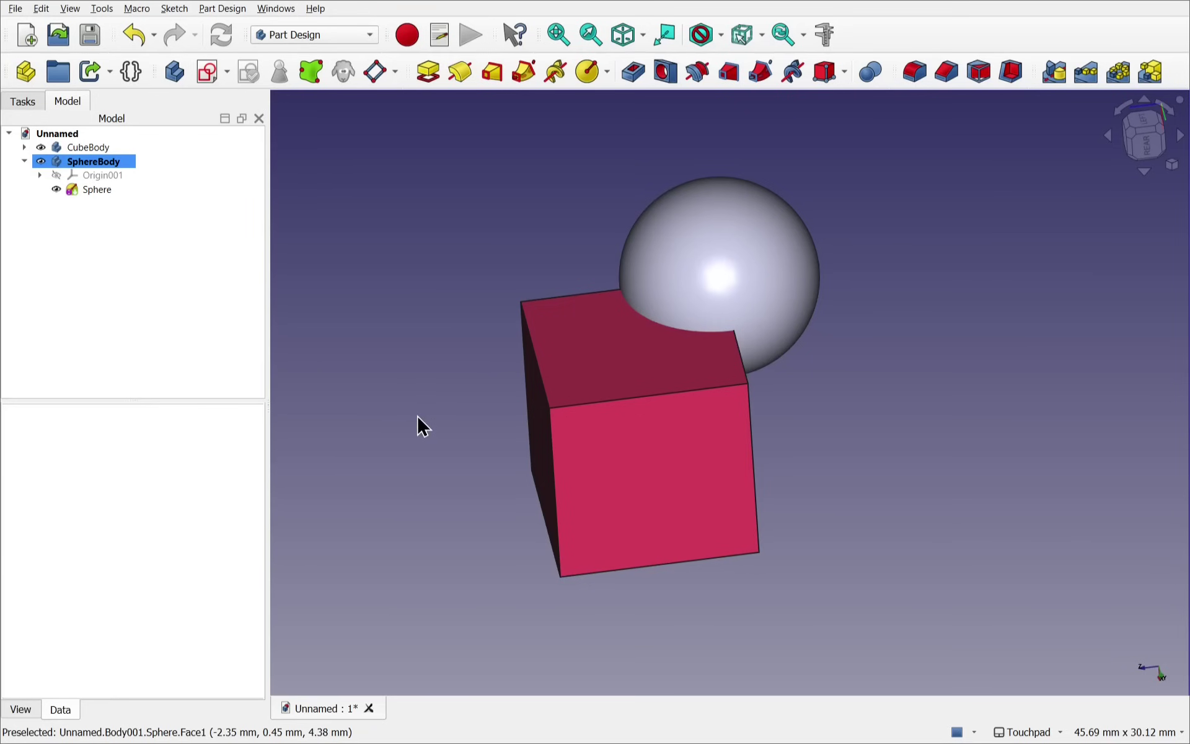
{"action": "left_click", "coordinate": [111, 160]}
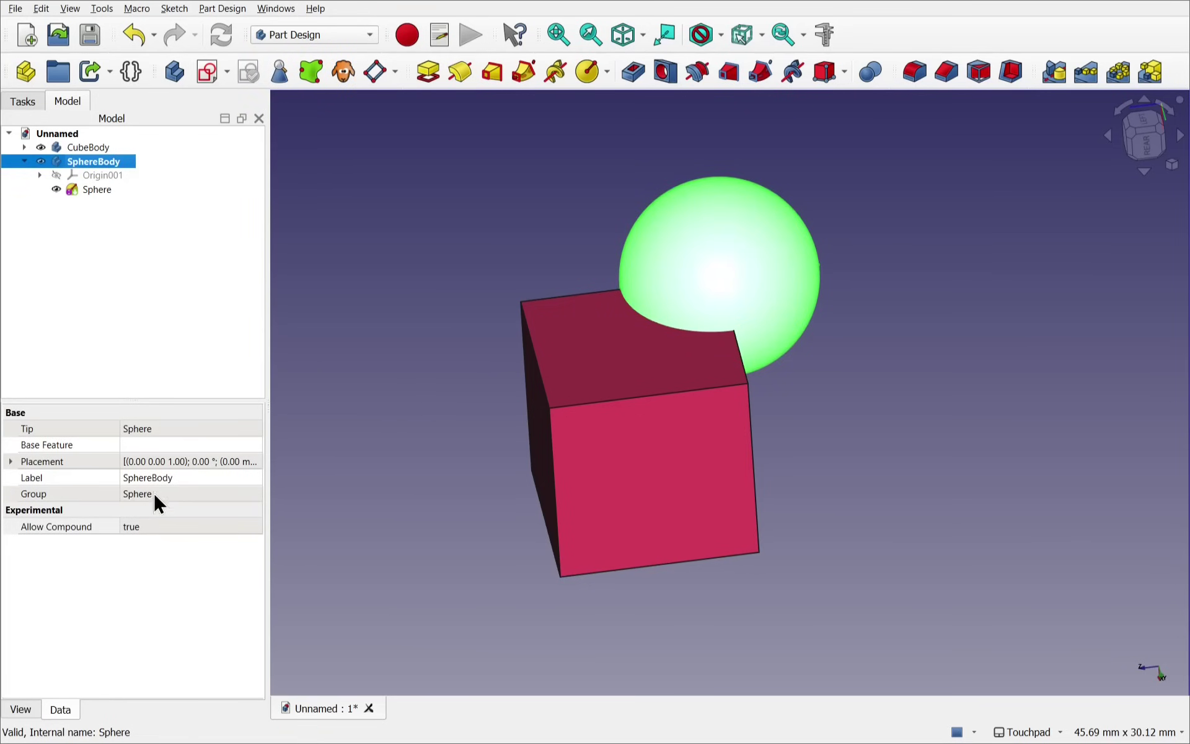
{"action": "left_click", "coordinate": [384, 311]}
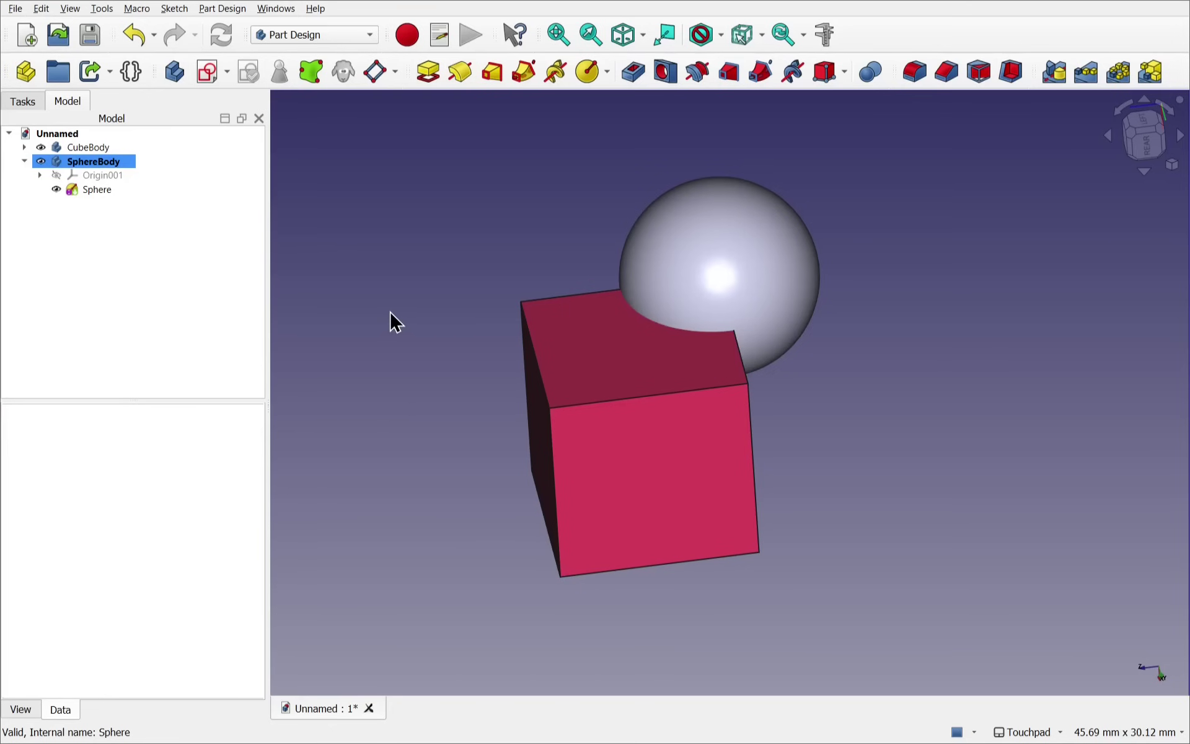
Transform SphereBody, dragging the sphere left and down onto the cube's upper-left edge
{"action": "right_click", "coordinate": [90, 162]}
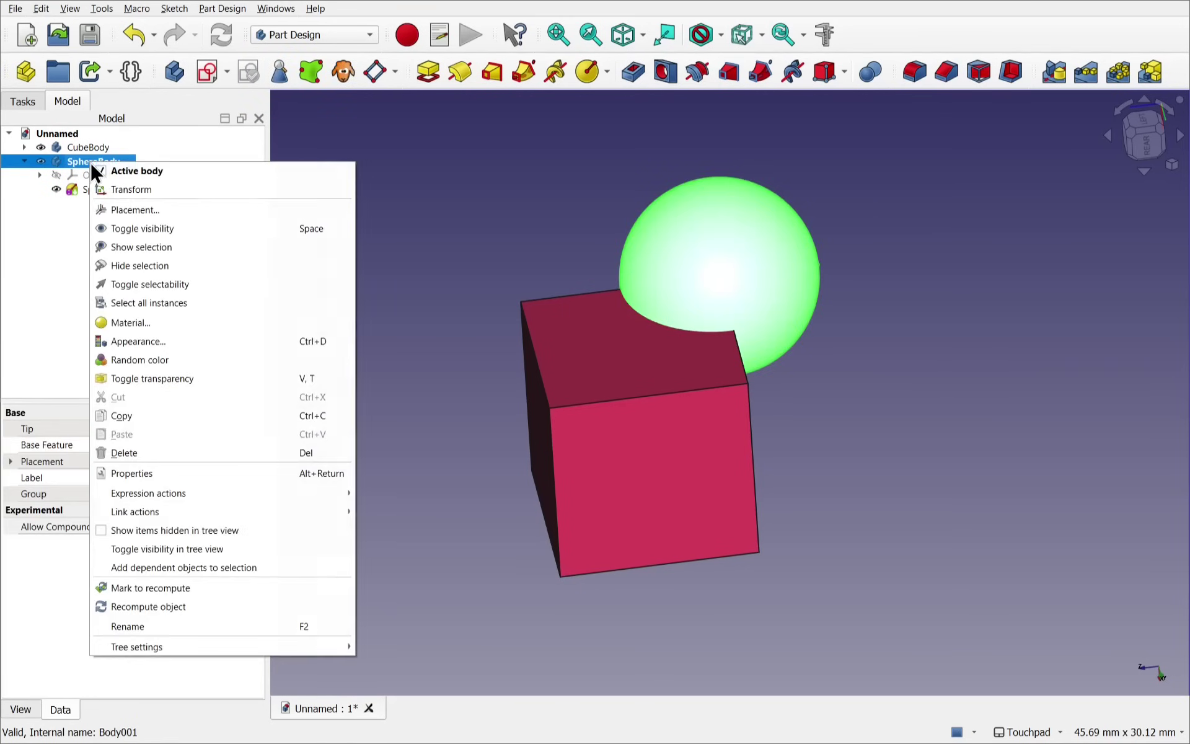
{"action": "left_click", "coordinate": [134, 188]}
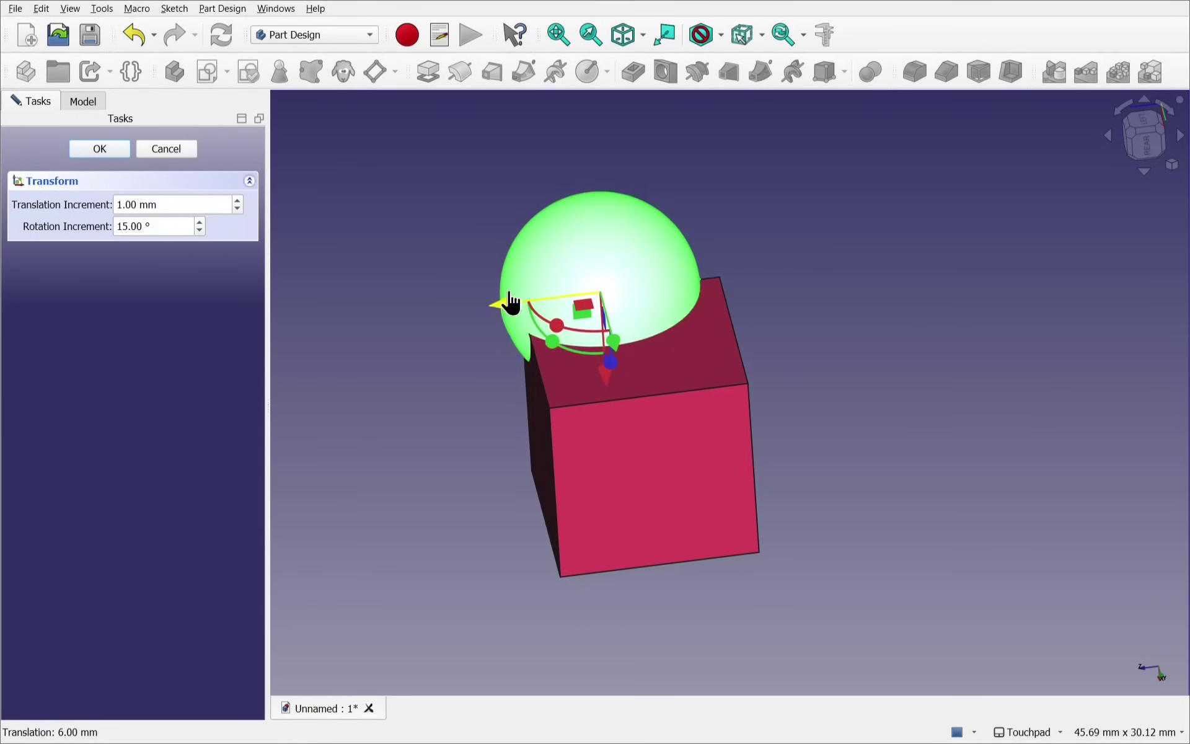
{"action": "left_click_drag", "start_coordinate": [509, 303], "coordinate": [417, 311]}
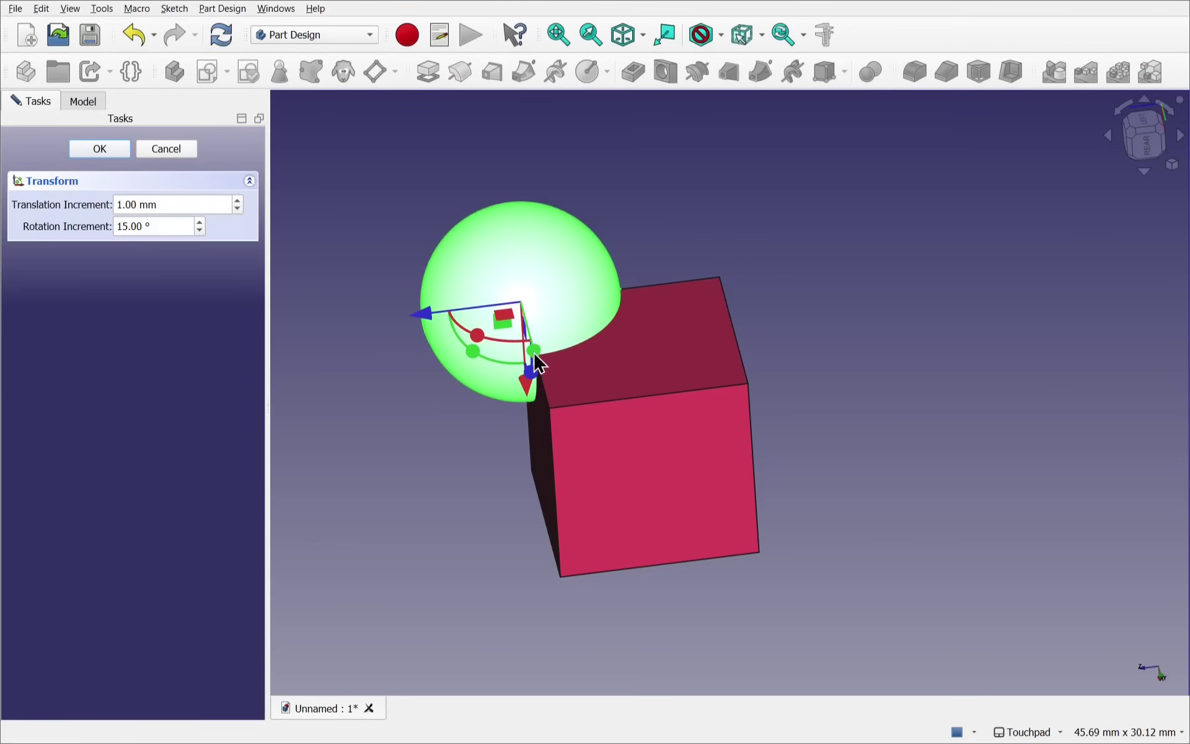
{"action": "left_click_drag", "start_coordinate": [536, 363], "coordinate": [545, 420]}
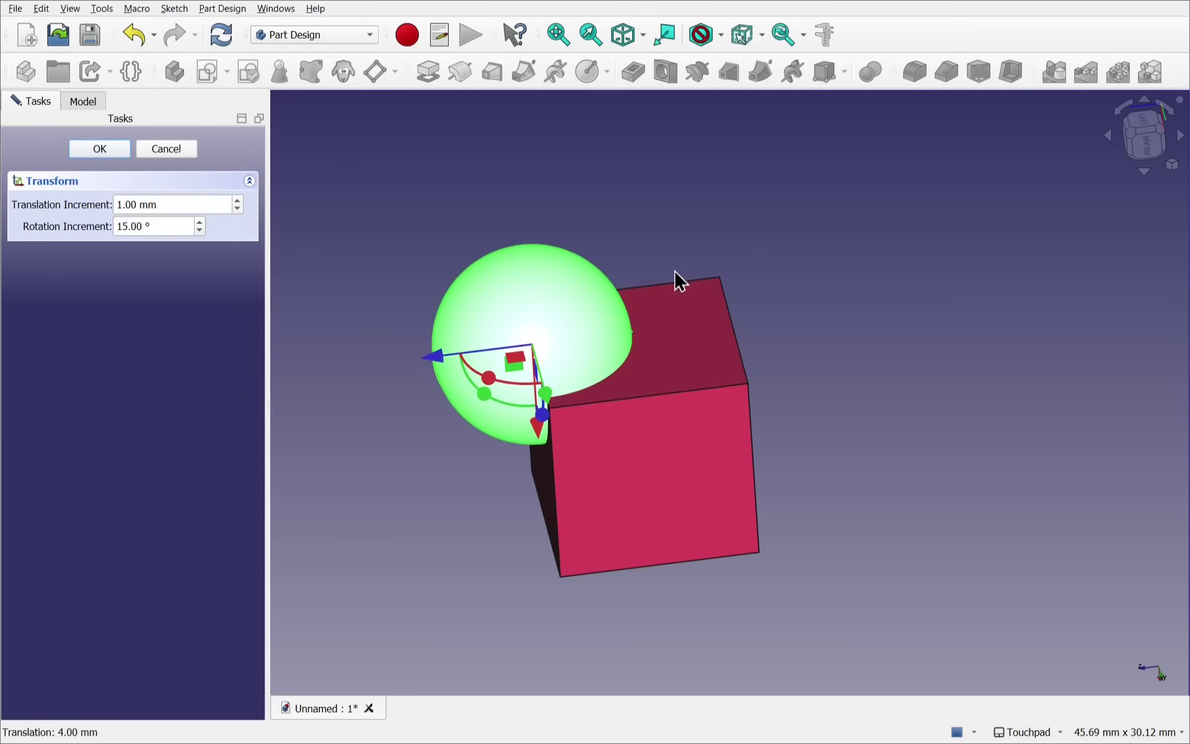
{"action": "middle_click_drag", "start_coordinate": [606, 261], "coordinate": [459, 239]}
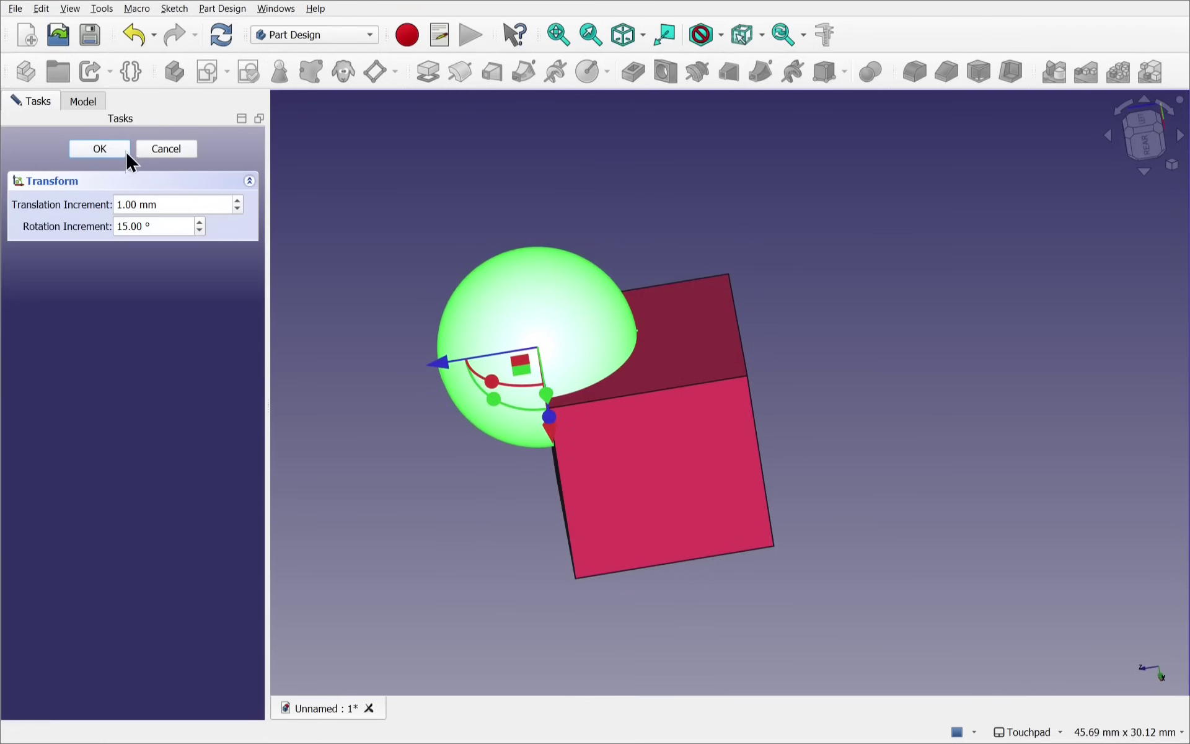
{"action": "left_click", "coordinate": [124, 150]}
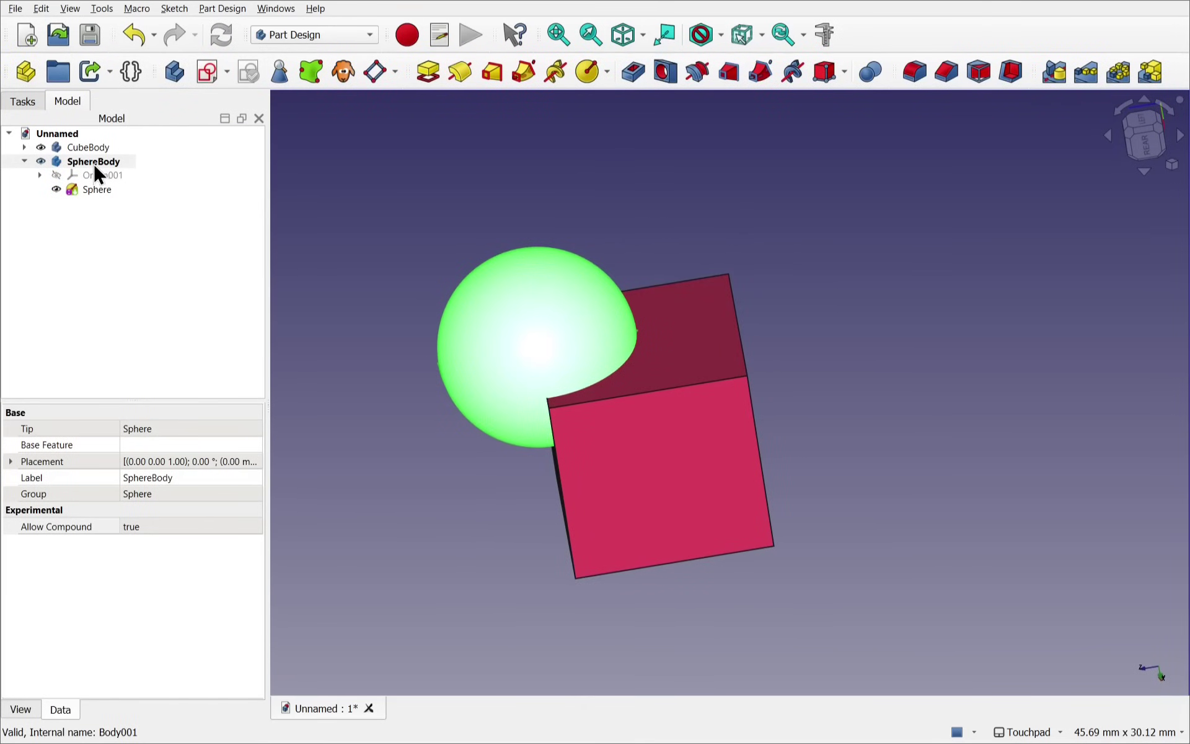
Expand SphereBody's Placement to show its position: x 0 mm, y 4 mm, z 10 mm
{"action": "left_click", "coordinate": [93, 162]}
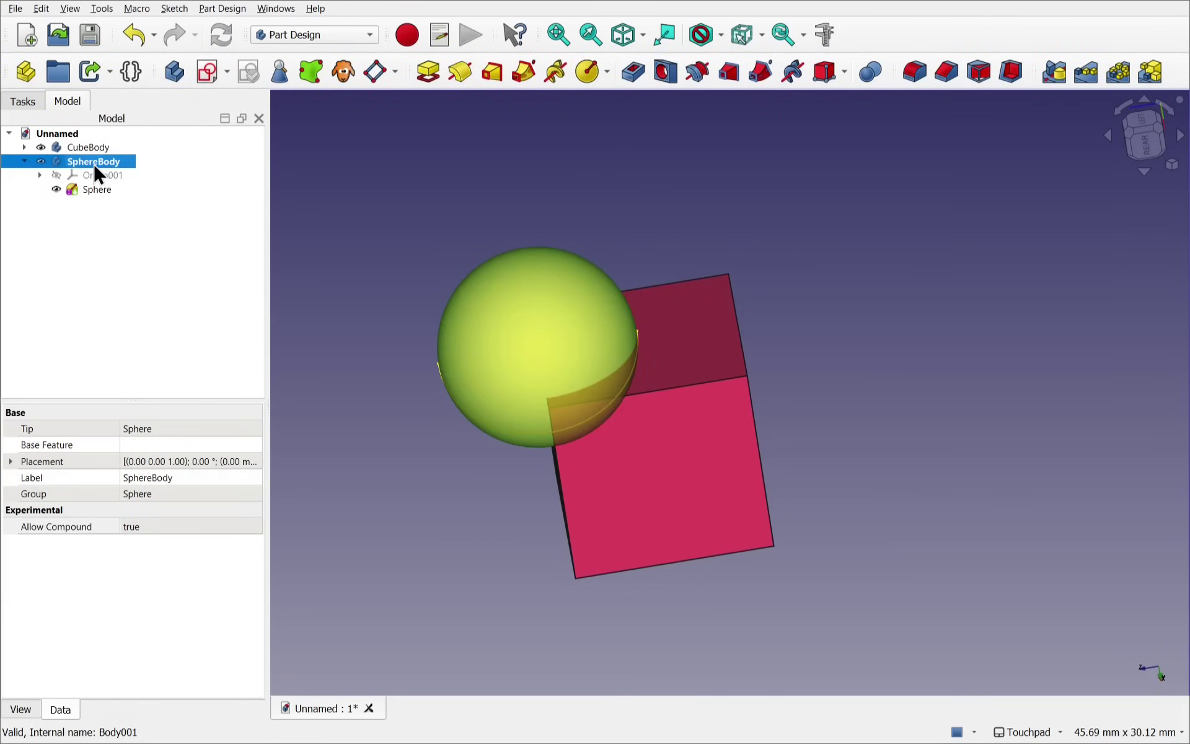
{"action": "left_click", "coordinate": [12, 462]}
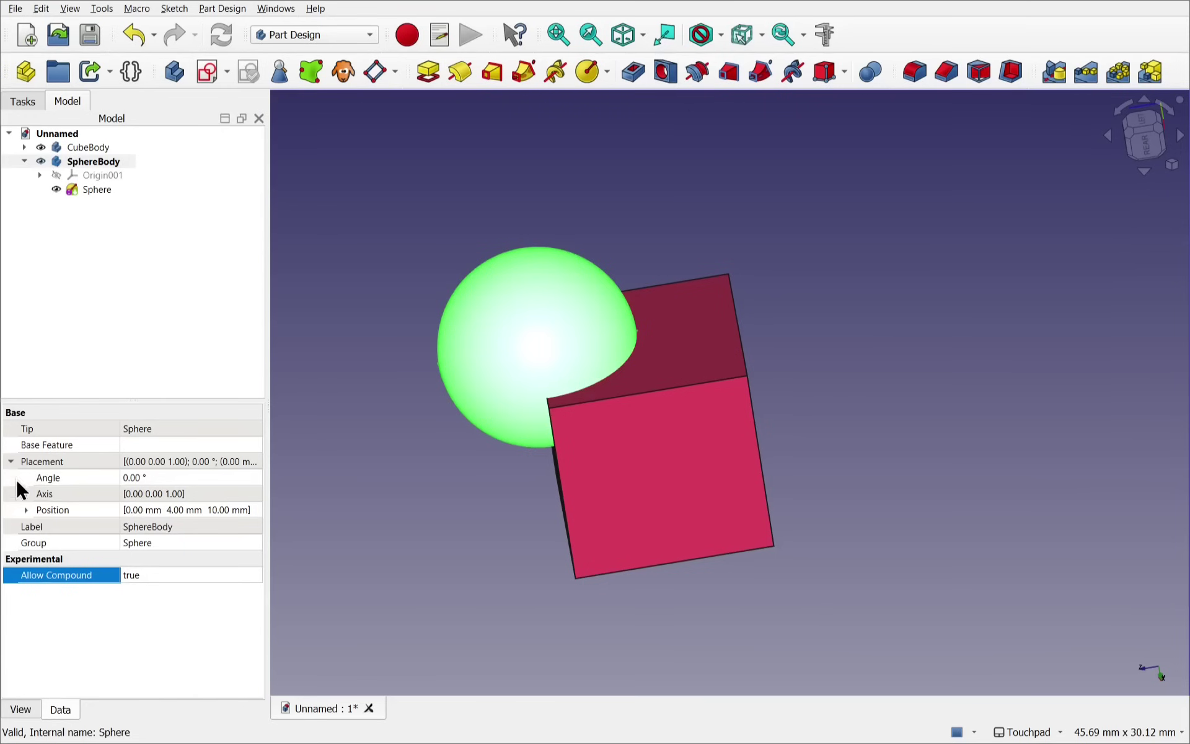
{"action": "left_click", "coordinate": [25, 510]}
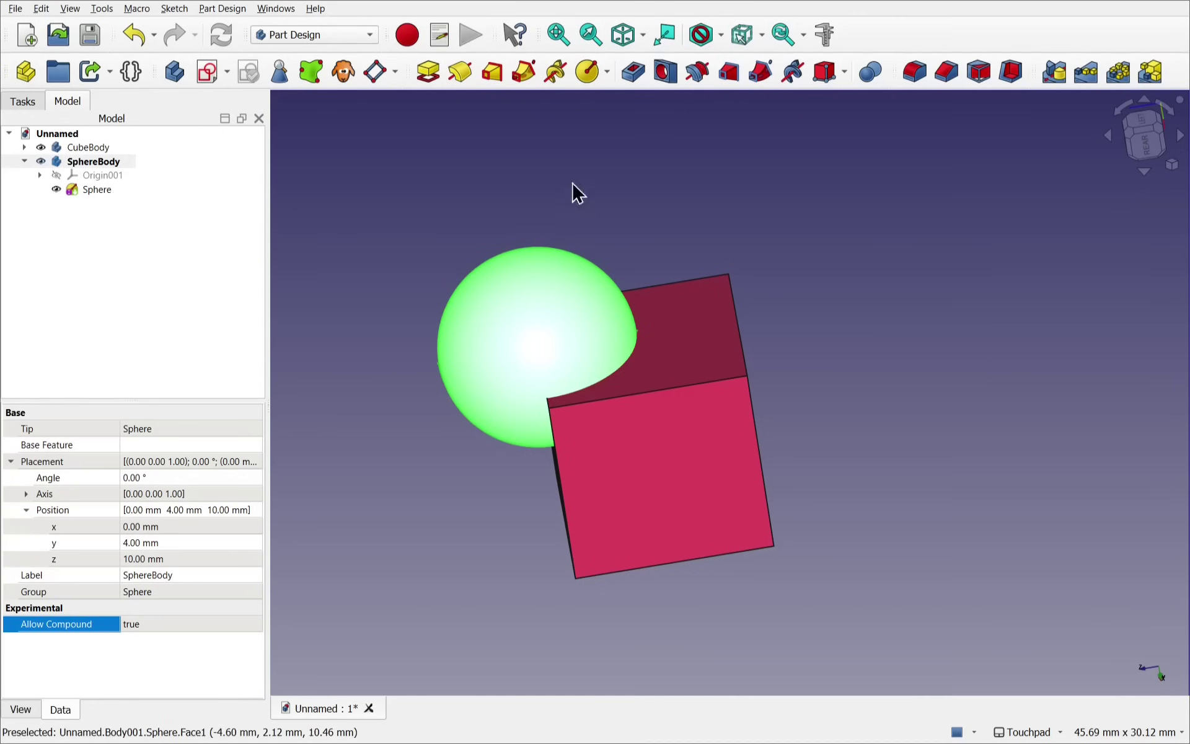
Create a Boolean Fuse in SphereBody with CubeBody as the tool body
{"action": "left_click", "coordinate": [871, 72]}
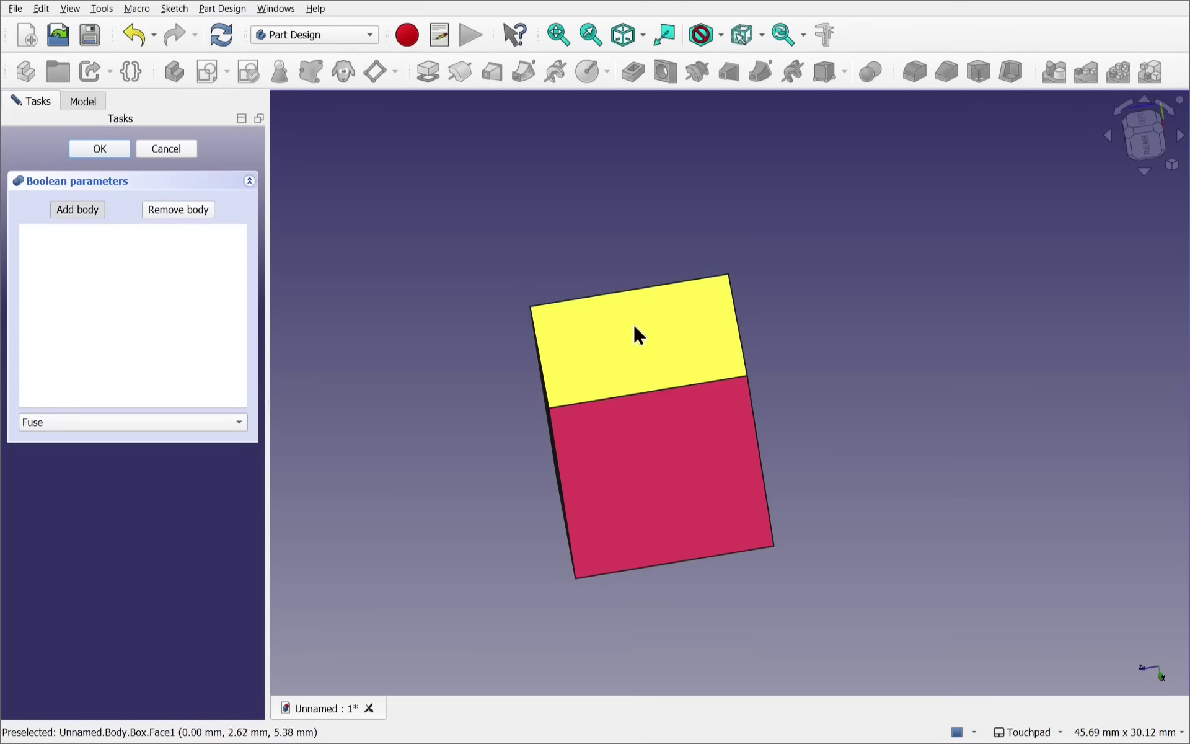
{"action": "left_click", "coordinate": [651, 347]}
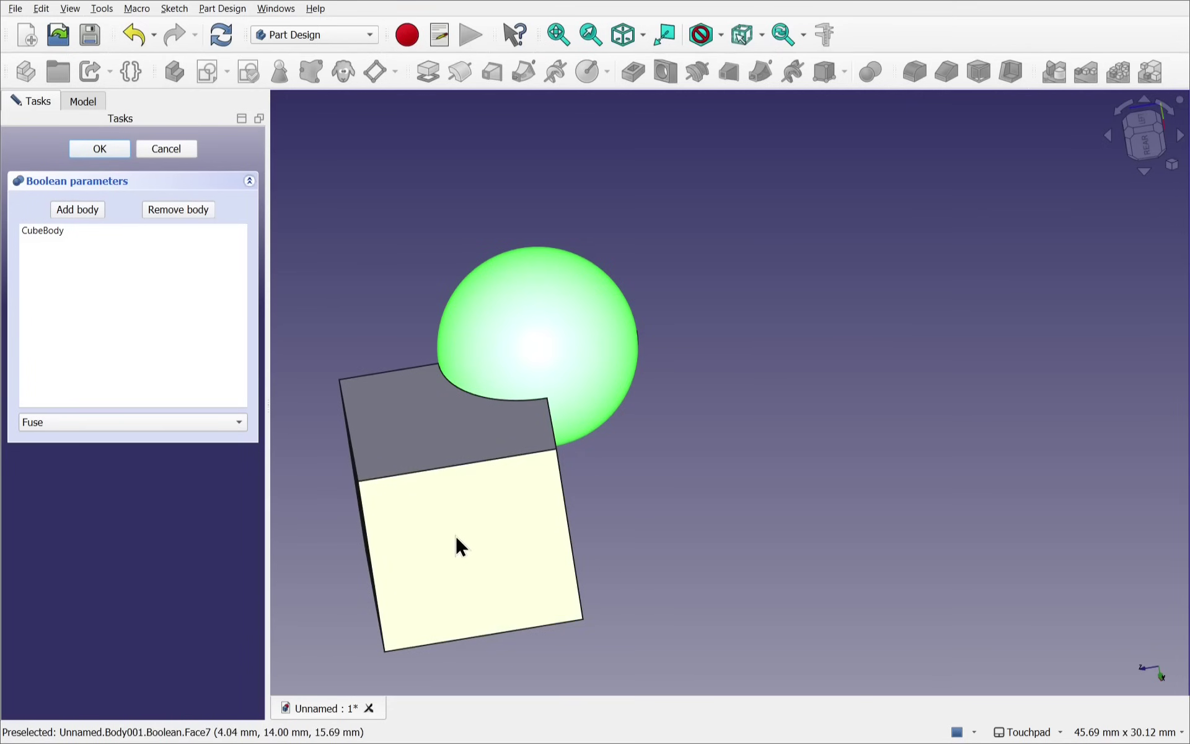
{"action": "mouse_move", "coordinate": [497, 447]}
{"action": "left_mouse_down", "text": "alt"}
{"action": "mouse_move", "coordinate": [590, 527]}
{"action": "mouse_move", "coordinate": [519, 454]}
{"action": "mouse_move", "coordinate": [490, 443]}
{"action": "left_mouse_up", "text": "alt"}
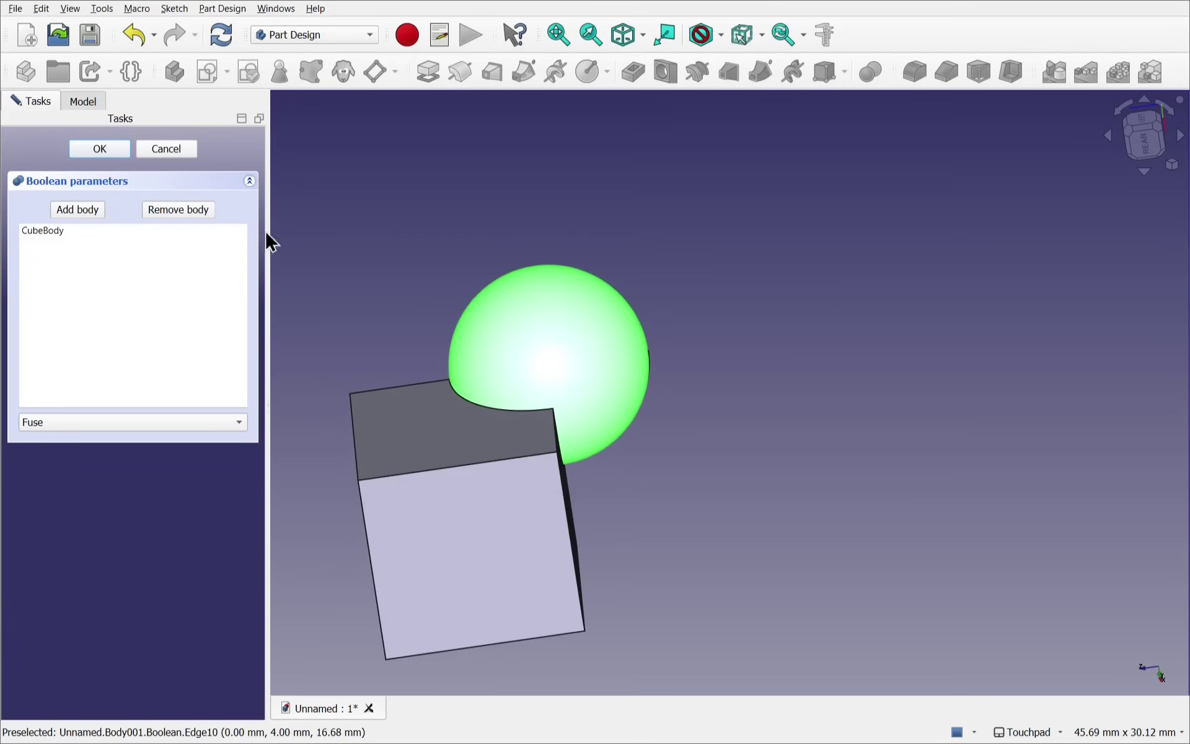
{"action": "left_click", "coordinate": [96, 150]}
{"action": "left_click", "coordinate": [98, 147]}
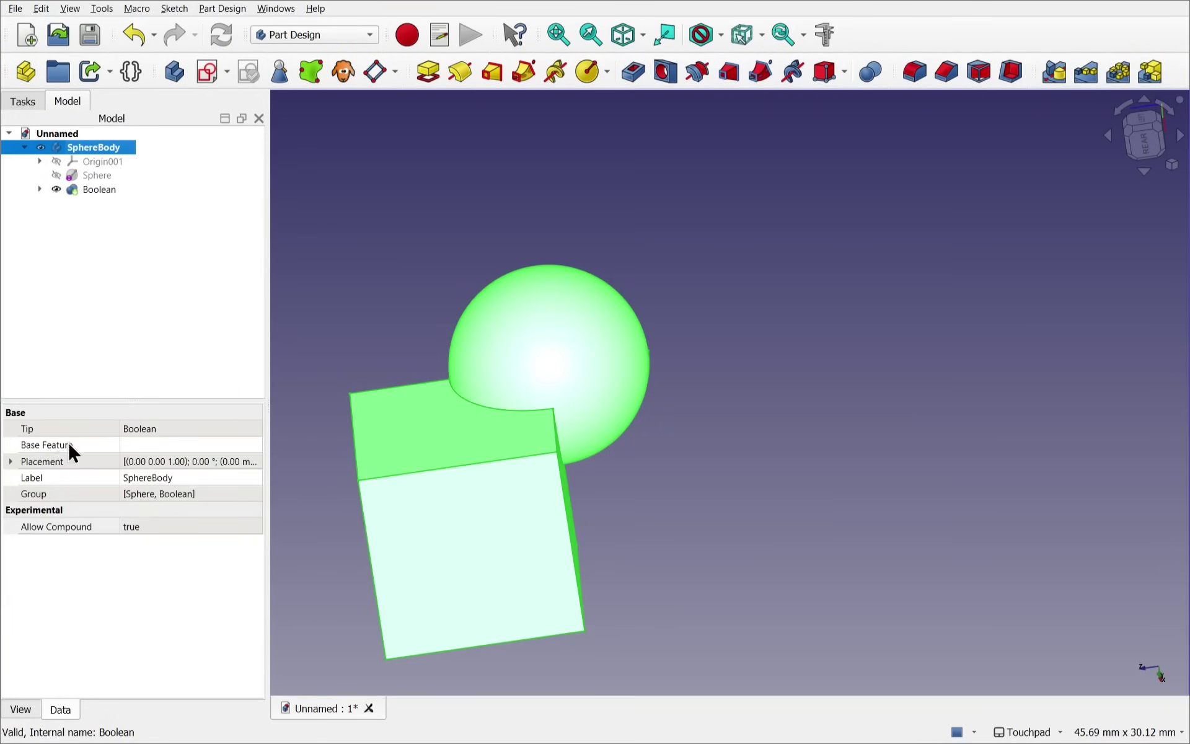
Expand the Boolean to reveal CubeBody and show its placement position of 0, 0, 0 mm
{"action": "left_click", "coordinate": [11, 462]}
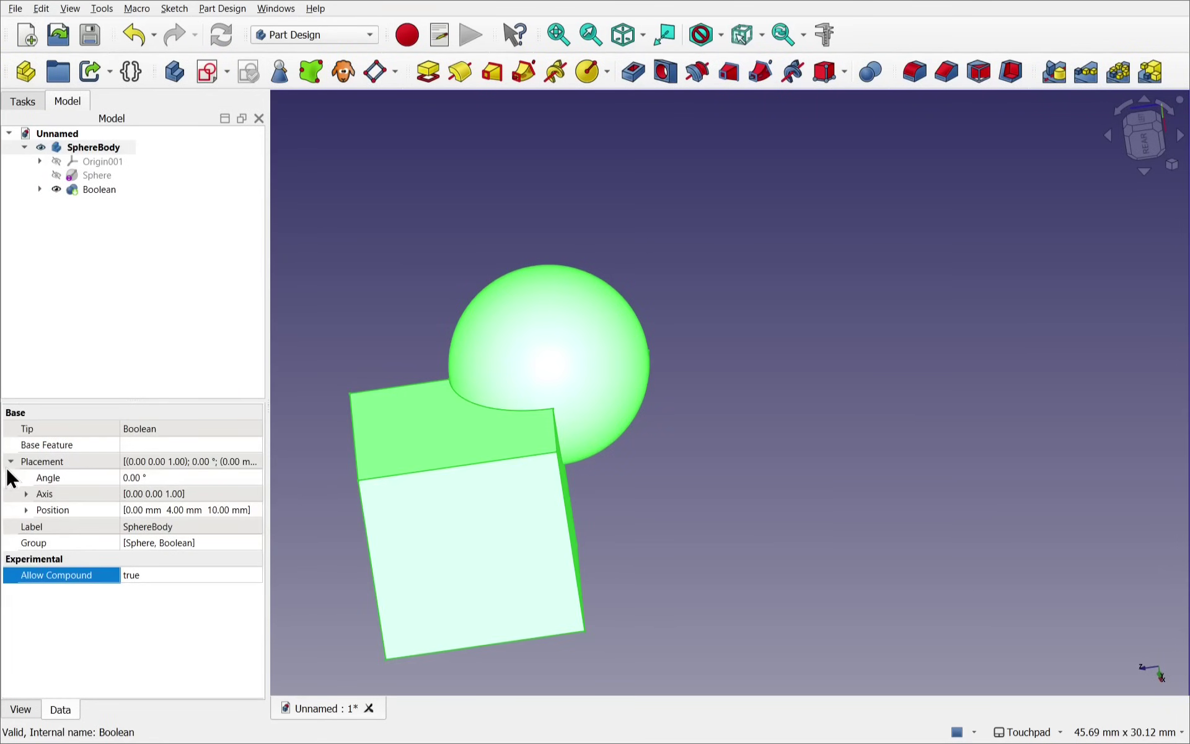
{"action": "left_click", "coordinate": [26, 510]}
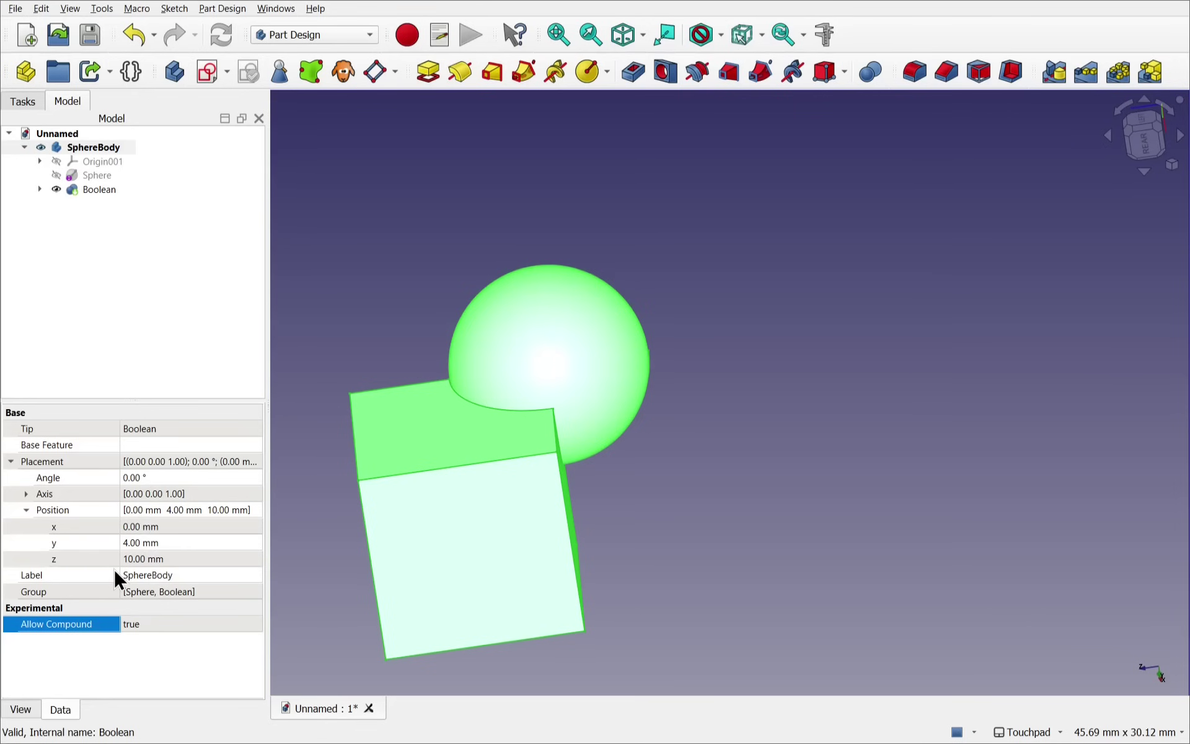
{"action": "left_click", "coordinate": [41, 190]}
{"action": "left_click", "coordinate": [112, 204]}
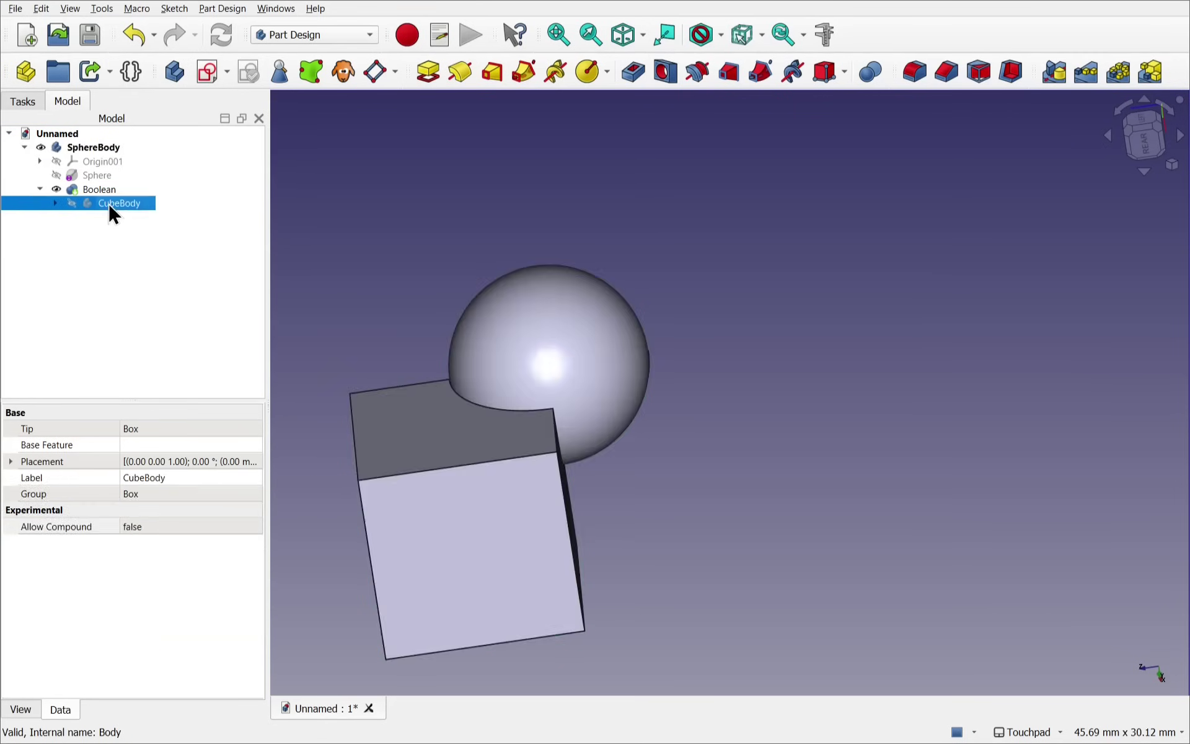
{"action": "left_click", "coordinate": [20, 460]}
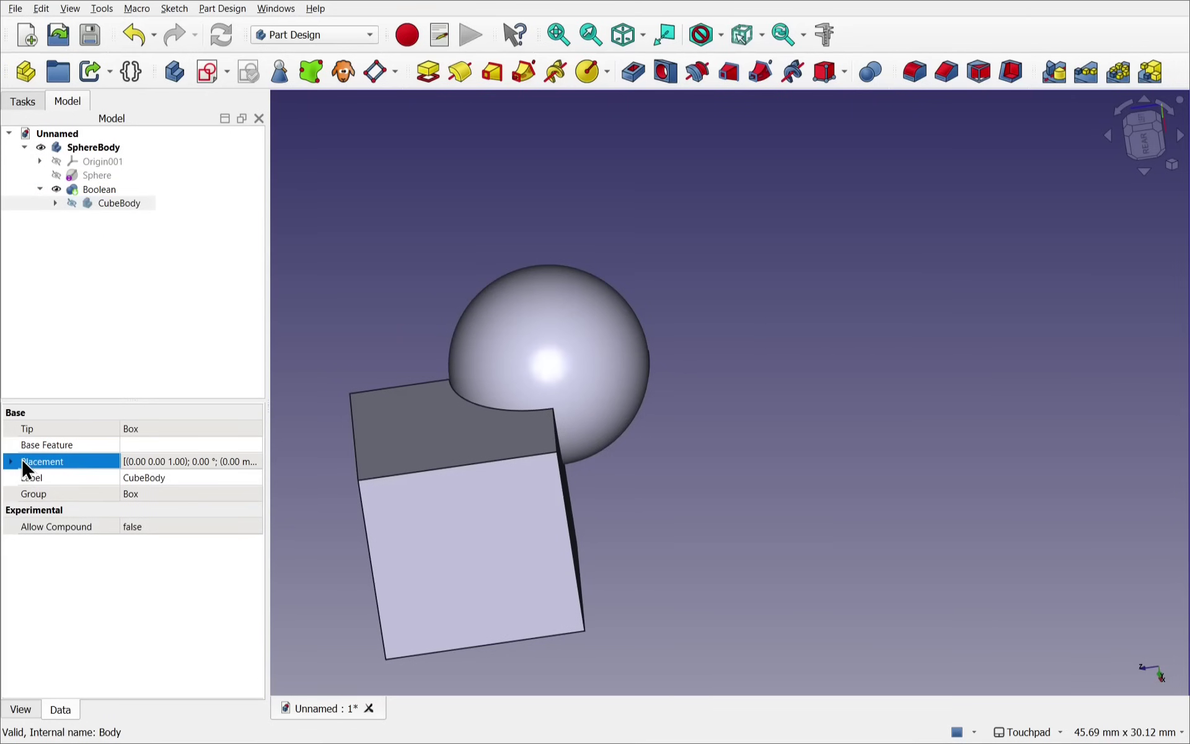
{"action": "left_click", "coordinate": [11, 461]}
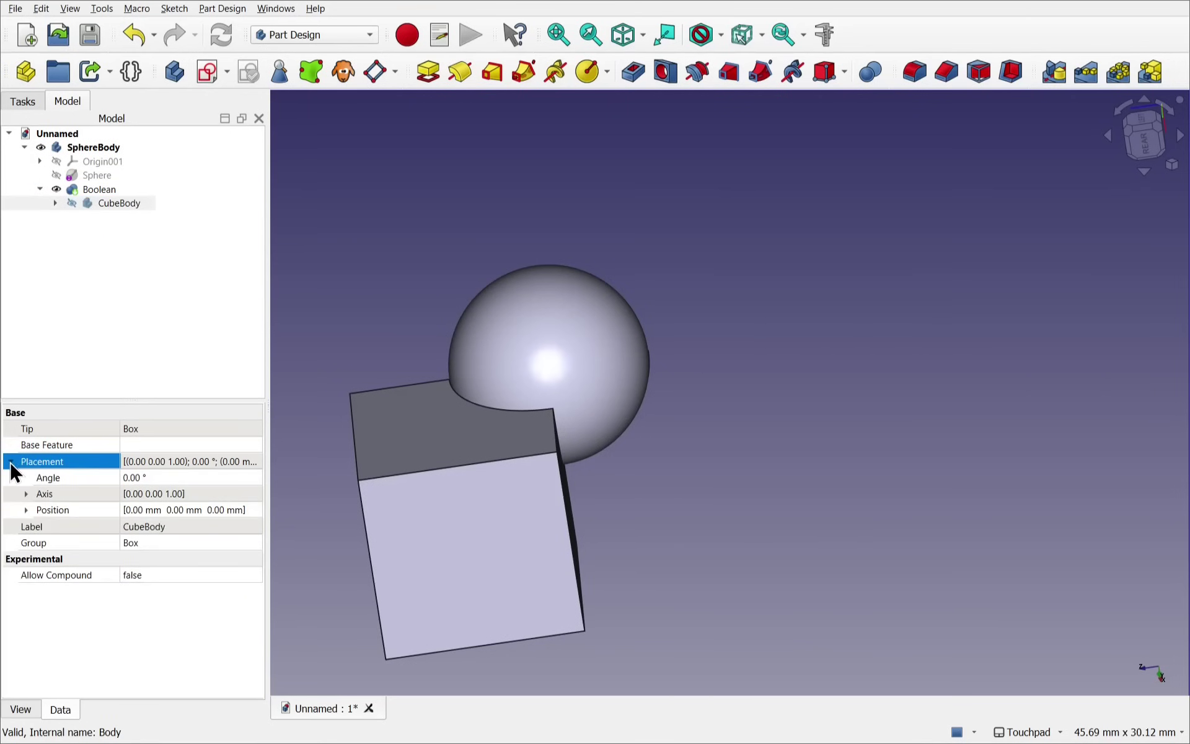
{"action": "left_click", "coordinate": [26, 509]}
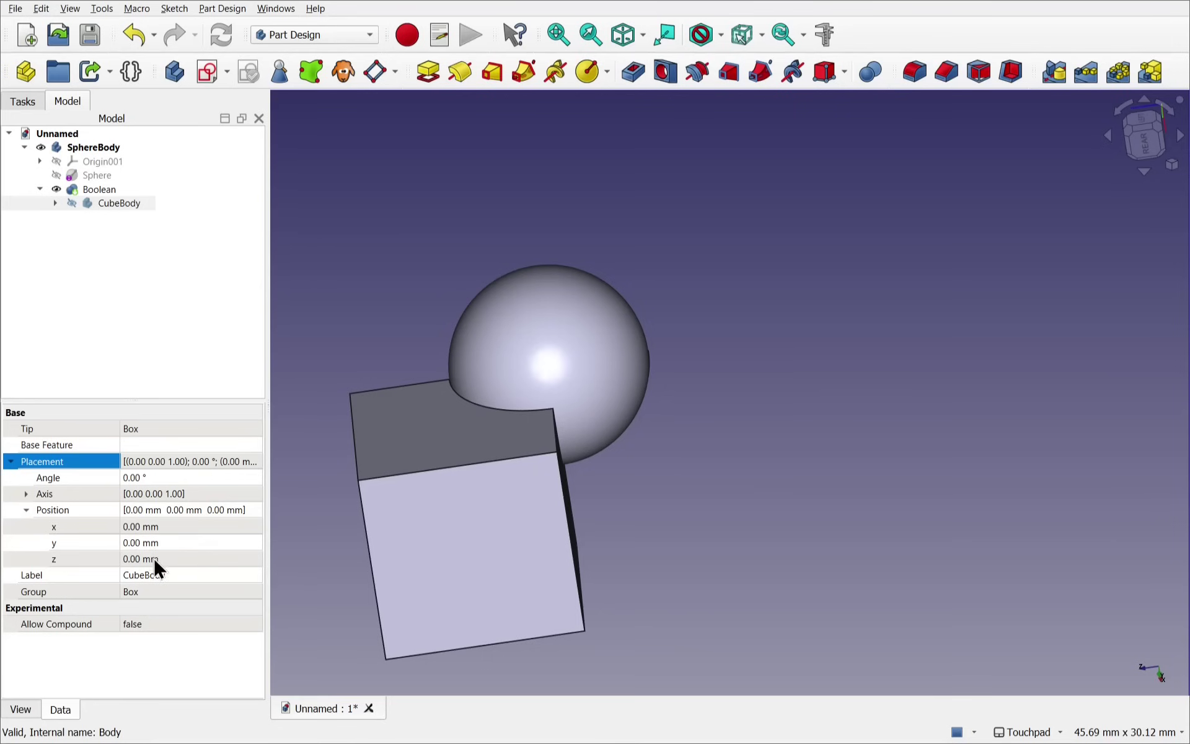
Undo the Boolean, recompute, and check CubeBody's placement position
{"action": "left_click", "coordinate": [409, 300]}
{"action": "key", "text": "ctrl+z"}
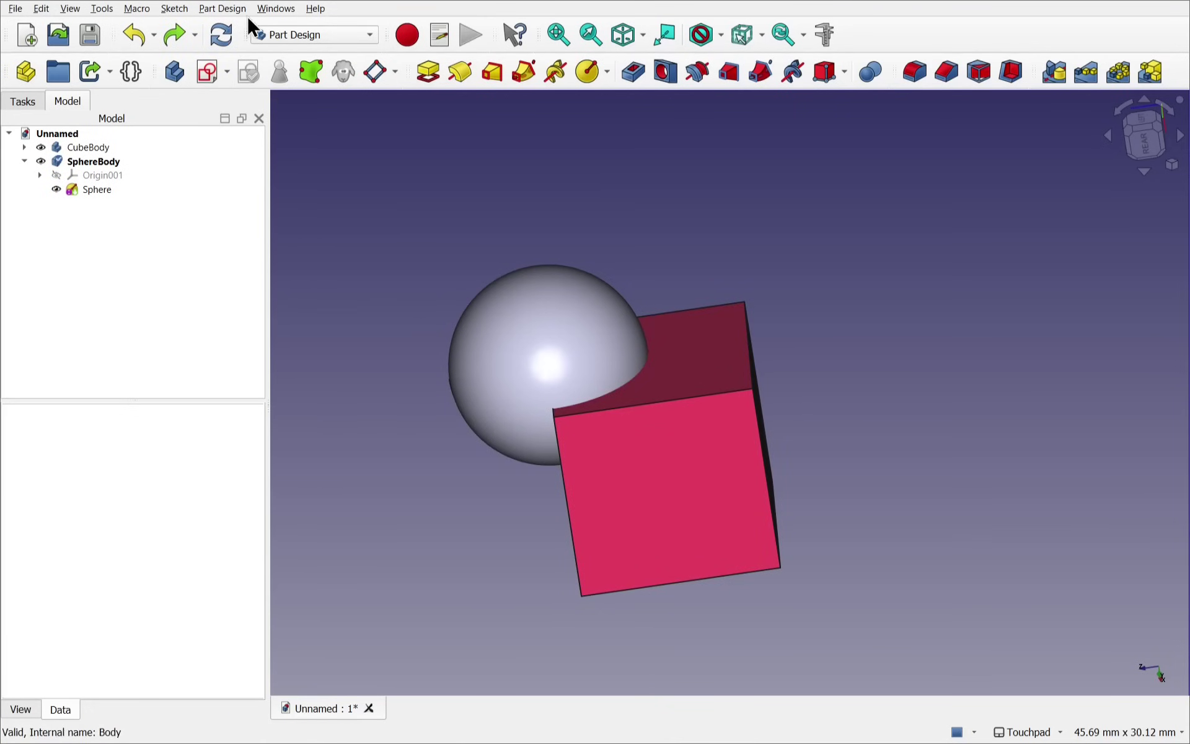
{"action": "left_click", "coordinate": [225, 34]}
{"action": "left_click", "coordinate": [77, 150]}
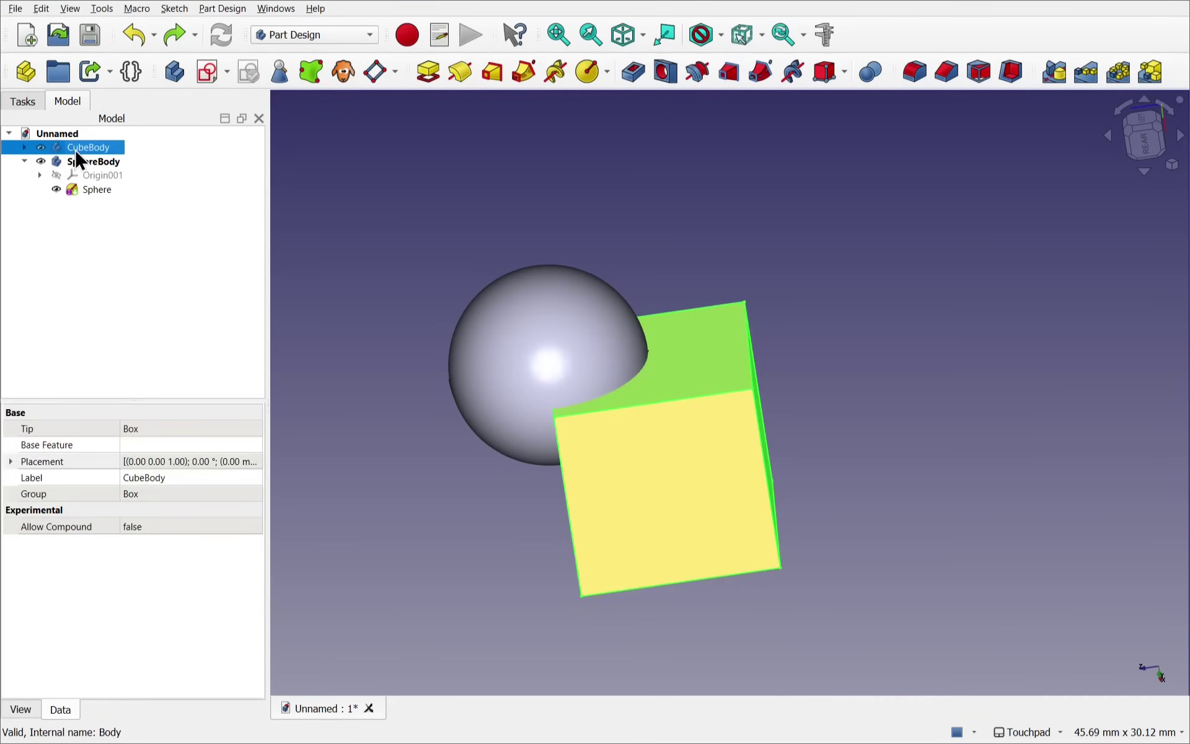
{"action": "left_click", "coordinate": [9, 462]}
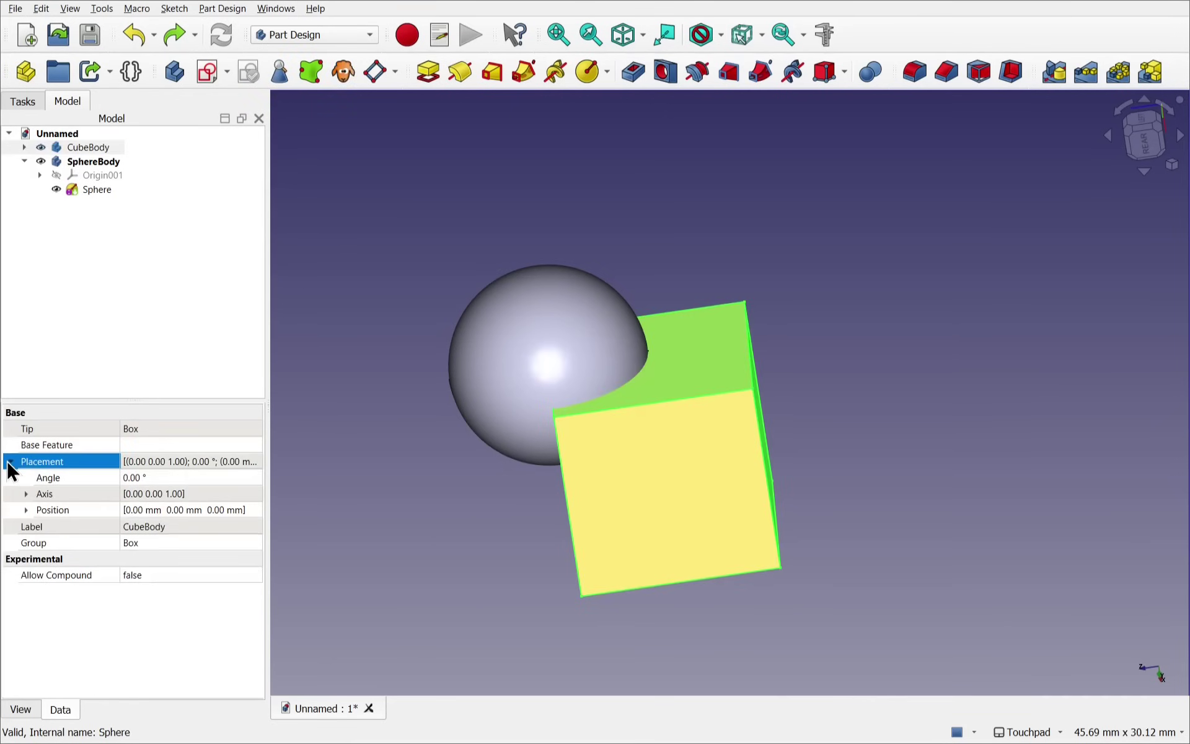
{"action": "left_click", "coordinate": [24, 511]}
{"action": "left_click", "coordinate": [25, 511]}
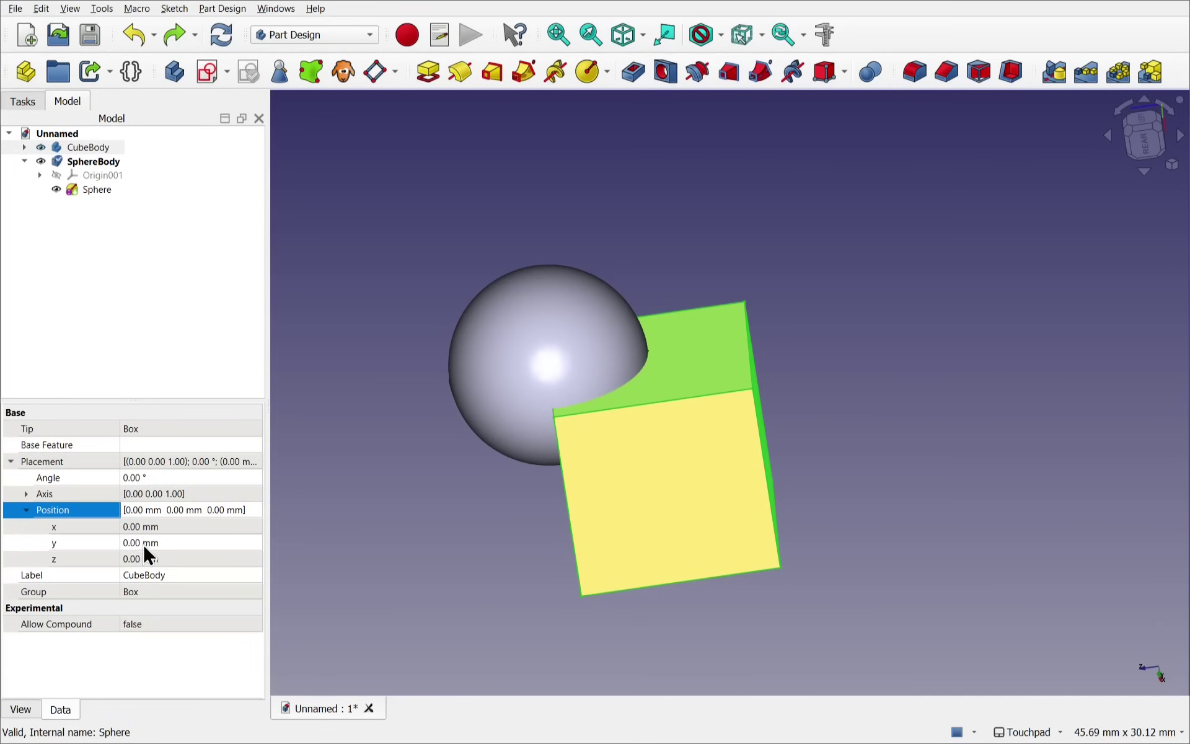
Set SphereBody's placement position y and z to 0 mm
{"action": "left_click", "coordinate": [90, 165]}
{"action": "left_click", "coordinate": [30, 509]}
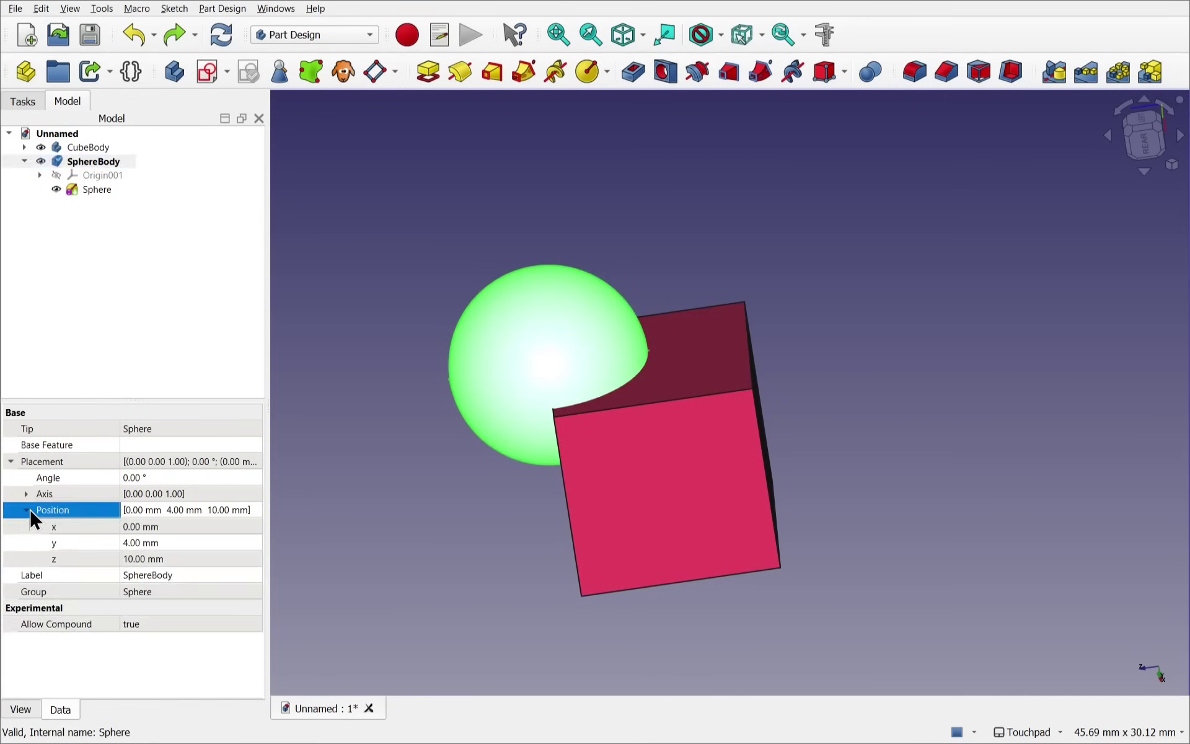
{"action": "left_click", "coordinate": [147, 545]}
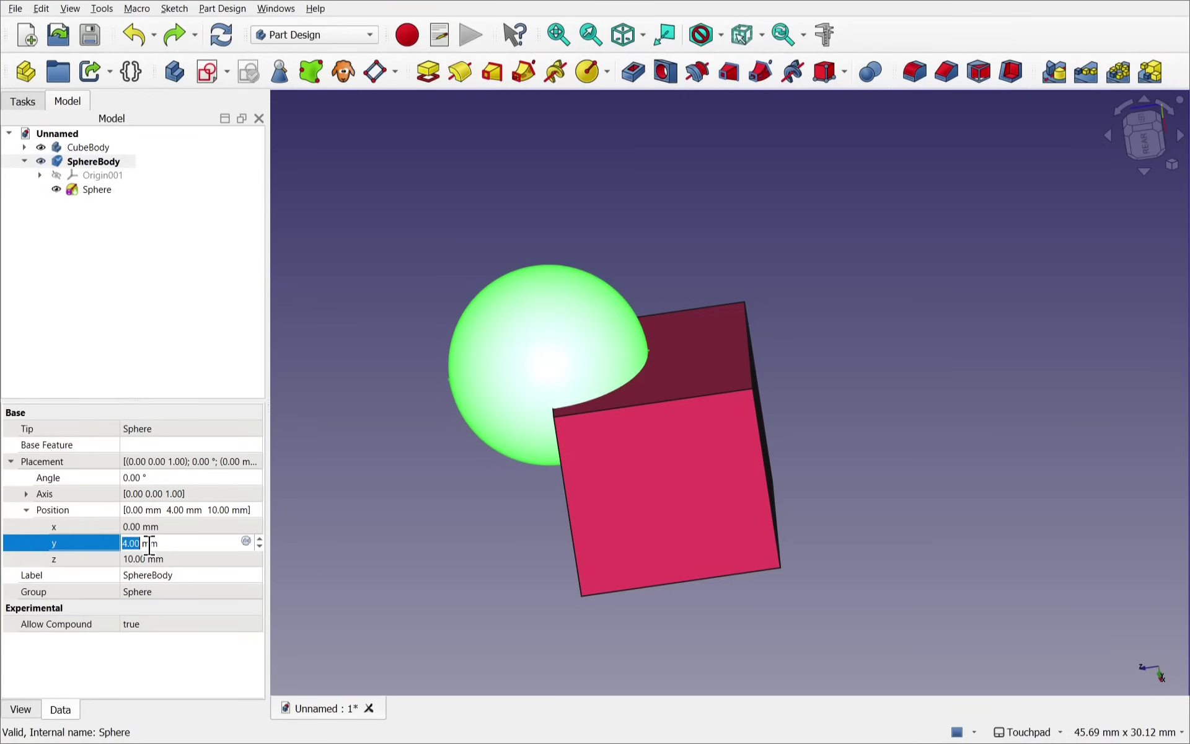
{"action": "type", "text": "0"}
{"action": "left_click", "coordinate": [152, 559]}
{"action": "type", "text": "0"}
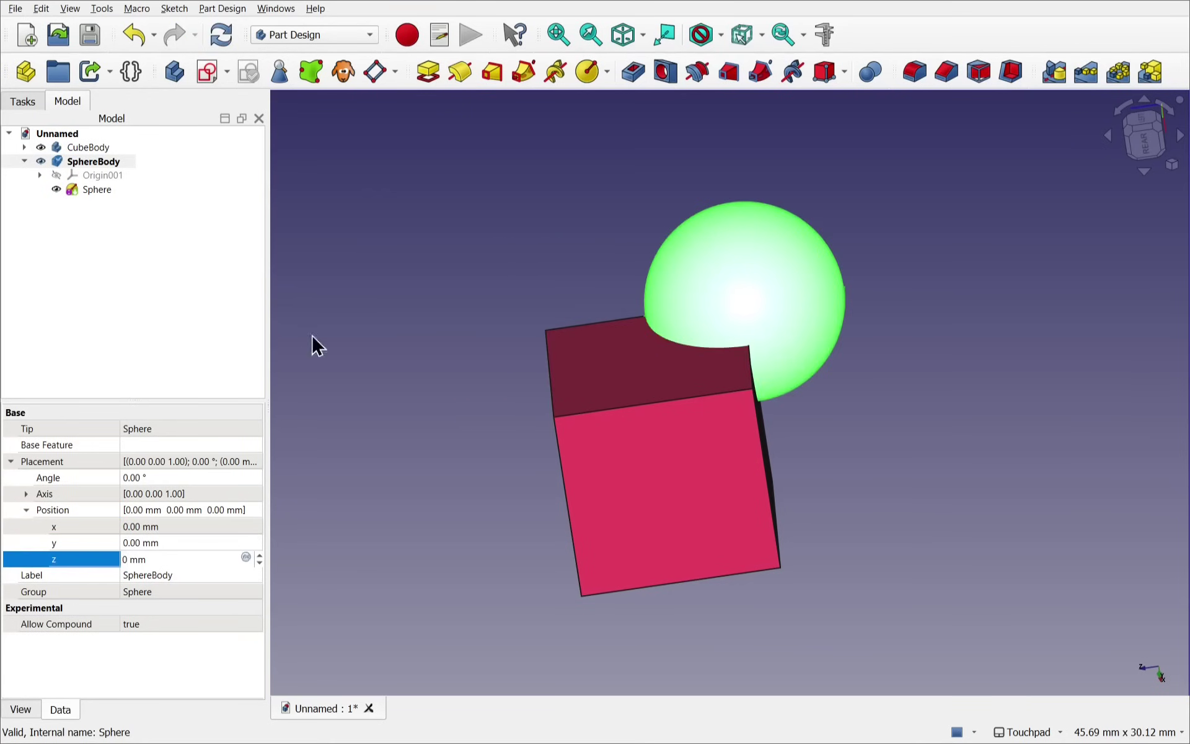
Transform CubeBody, shifting the cube so its corner pushes into the sphere
{"action": "left_click", "coordinate": [586, 389]}
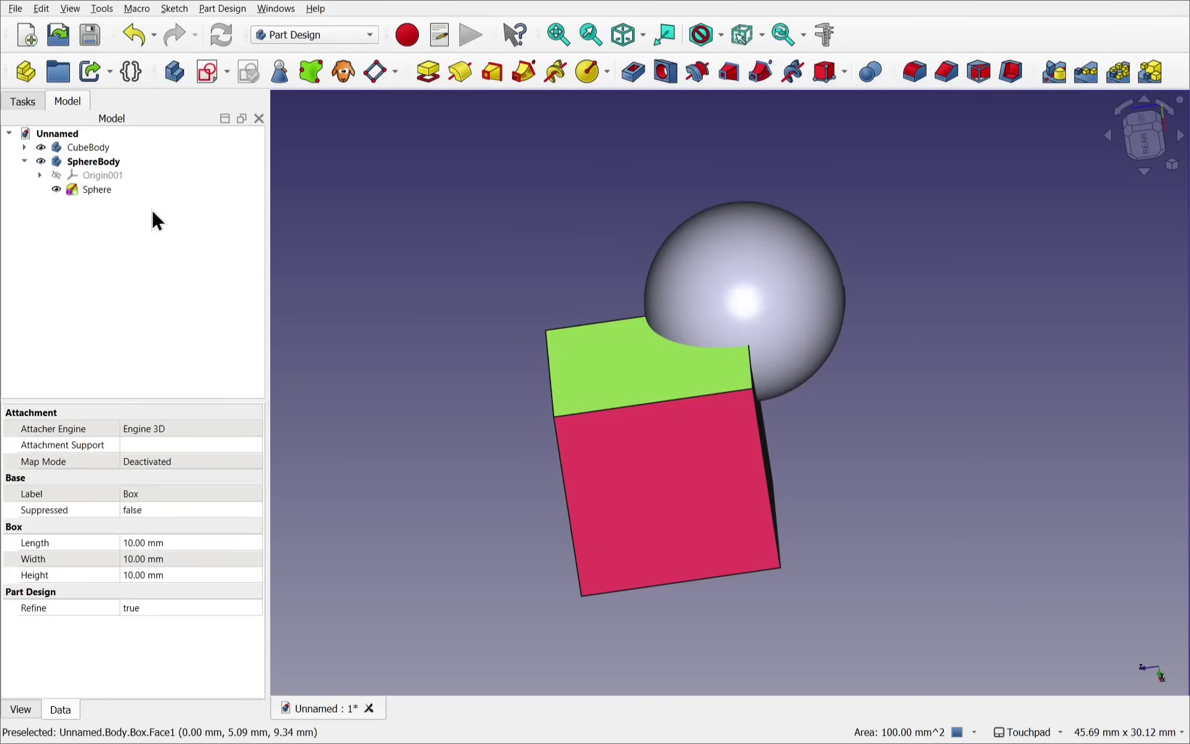
{"action": "left_click", "coordinate": [96, 147]}
{"action": "left_click", "coordinate": [604, 369]}
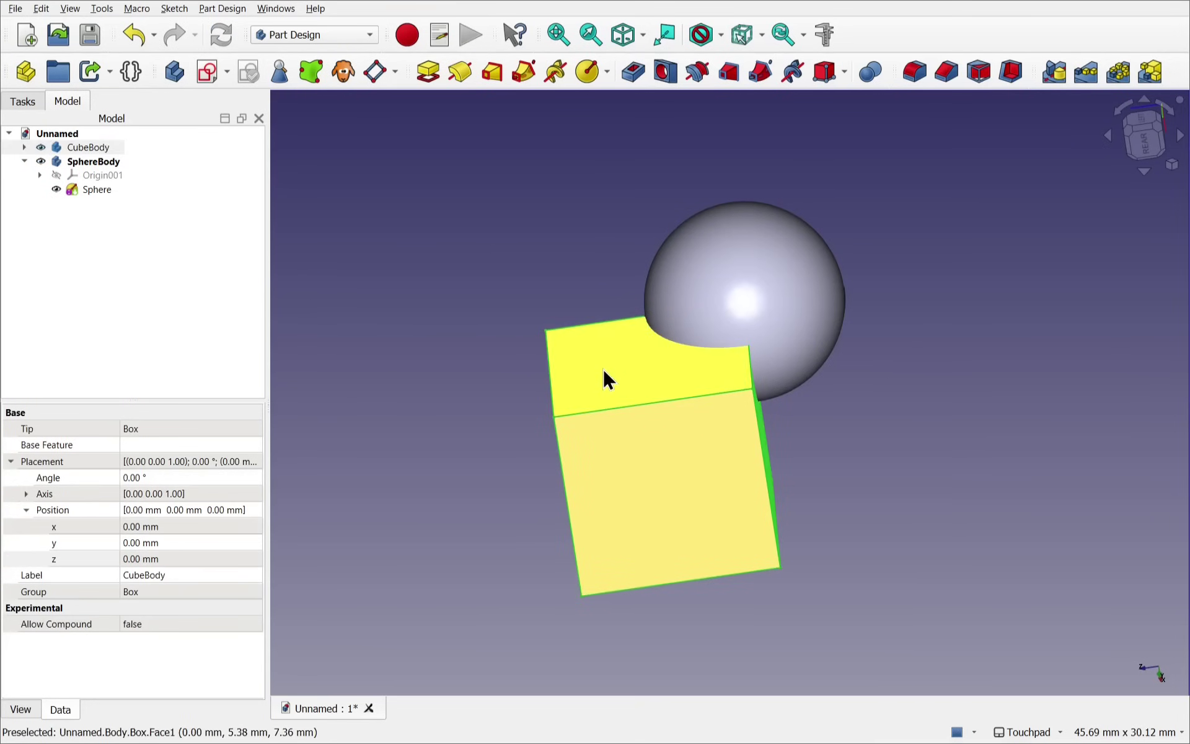
{"action": "right_click", "coordinate": [604, 369]}
{"action": "left_click", "coordinate": [691, 666]}
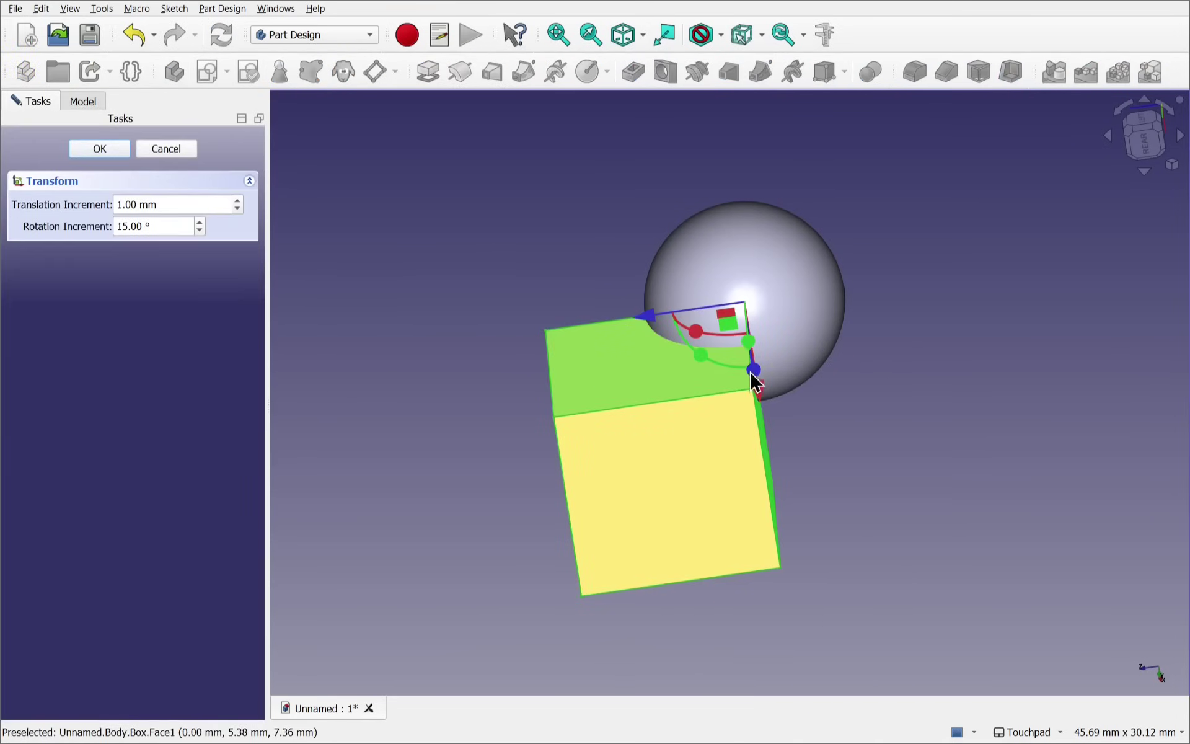
{"action": "left_click_drag", "start_coordinate": [751, 384], "coordinate": [646, 284]}
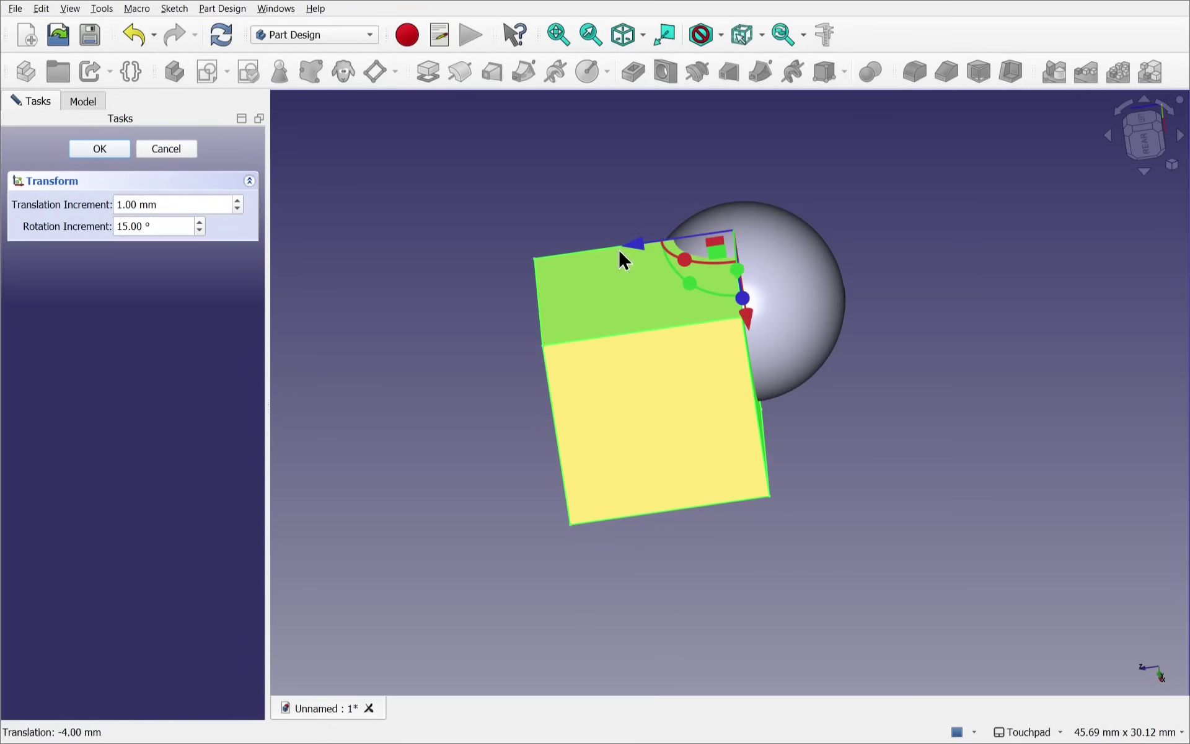
{"action": "middle_click_drag", "start_coordinate": [620, 258], "coordinate": [710, 359]}
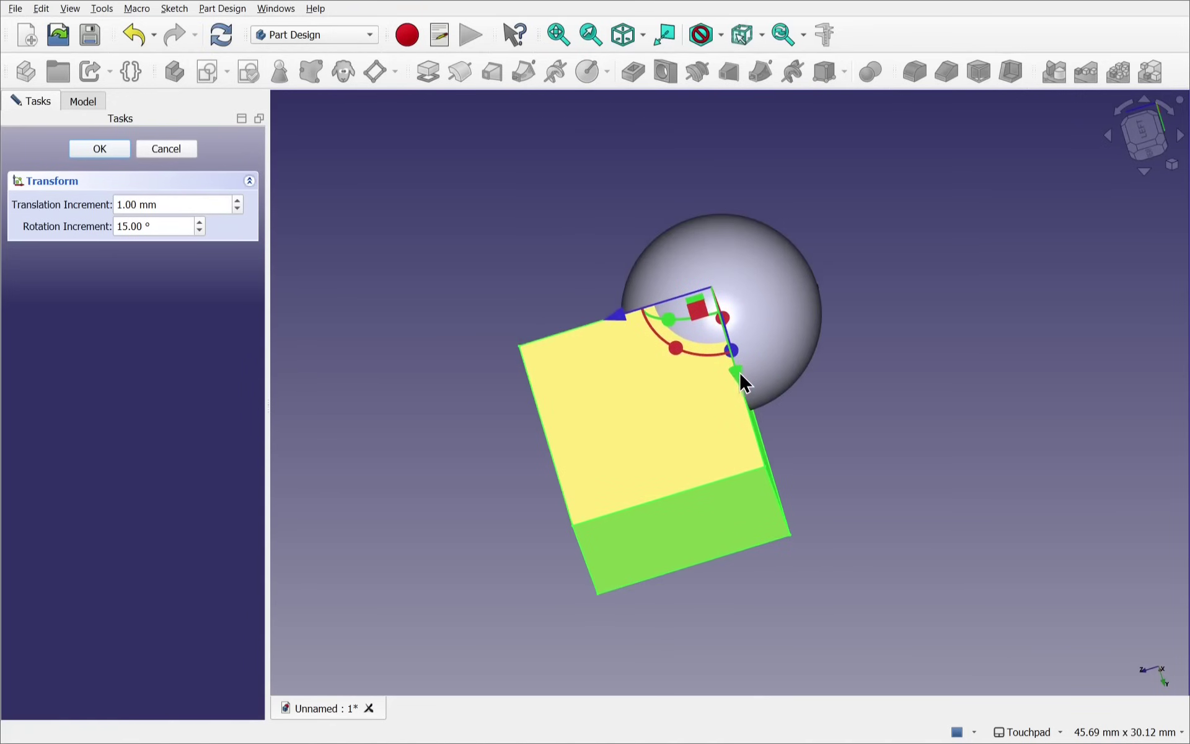
{"action": "left_click_drag", "start_coordinate": [739, 371], "coordinate": [692, 293]}
{"action": "middle_click_drag", "start_coordinate": [692, 302], "coordinate": [638, 348]}
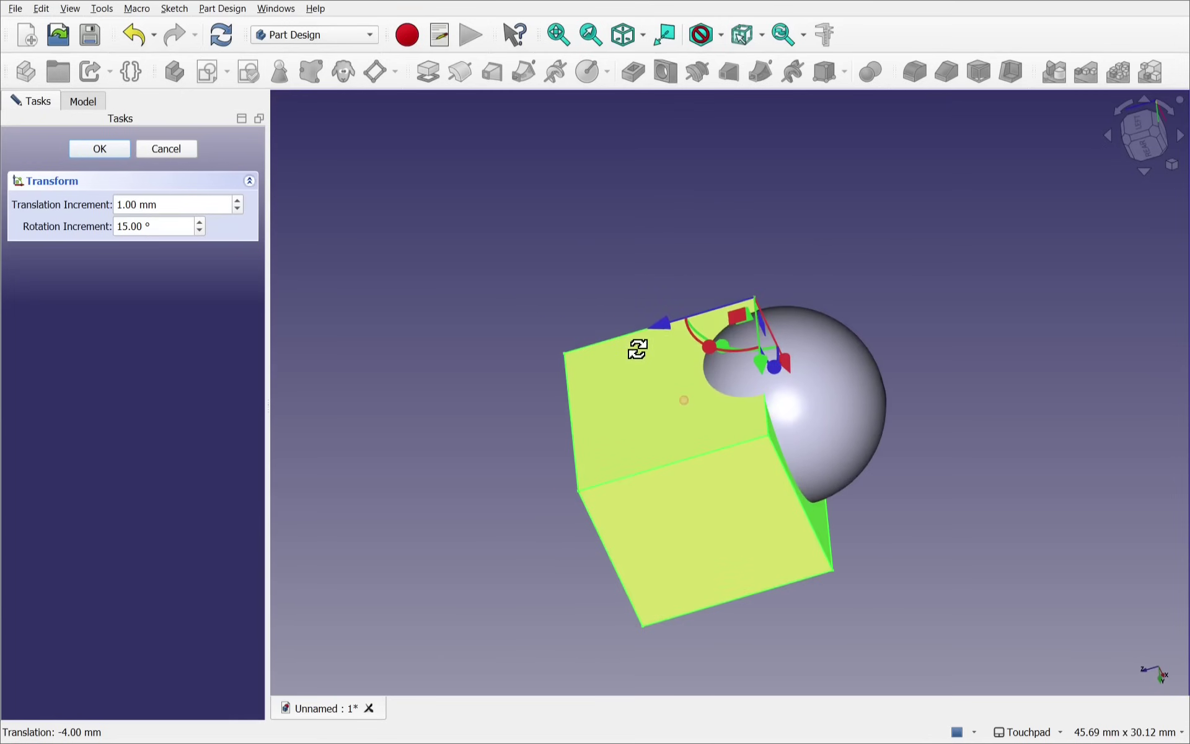
{"action": "left_click_drag", "start_coordinate": [707, 348], "coordinate": [806, 413]}
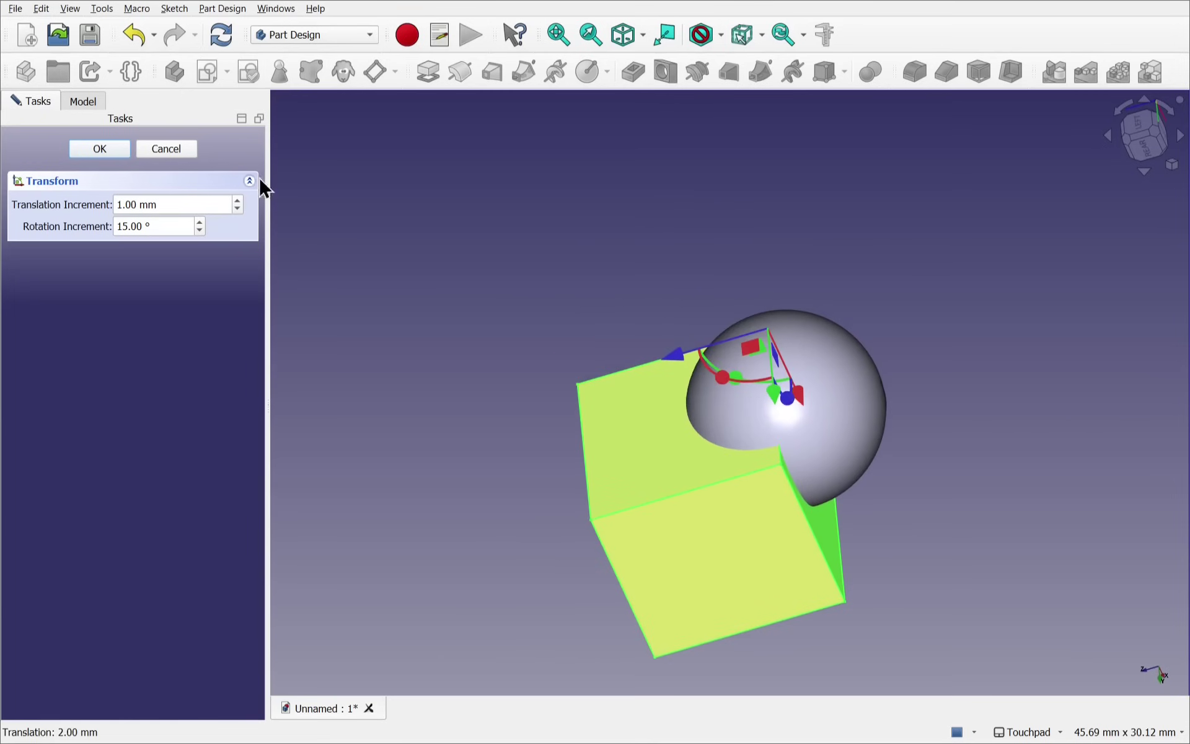
{"action": "left_click", "coordinate": [113, 152]}
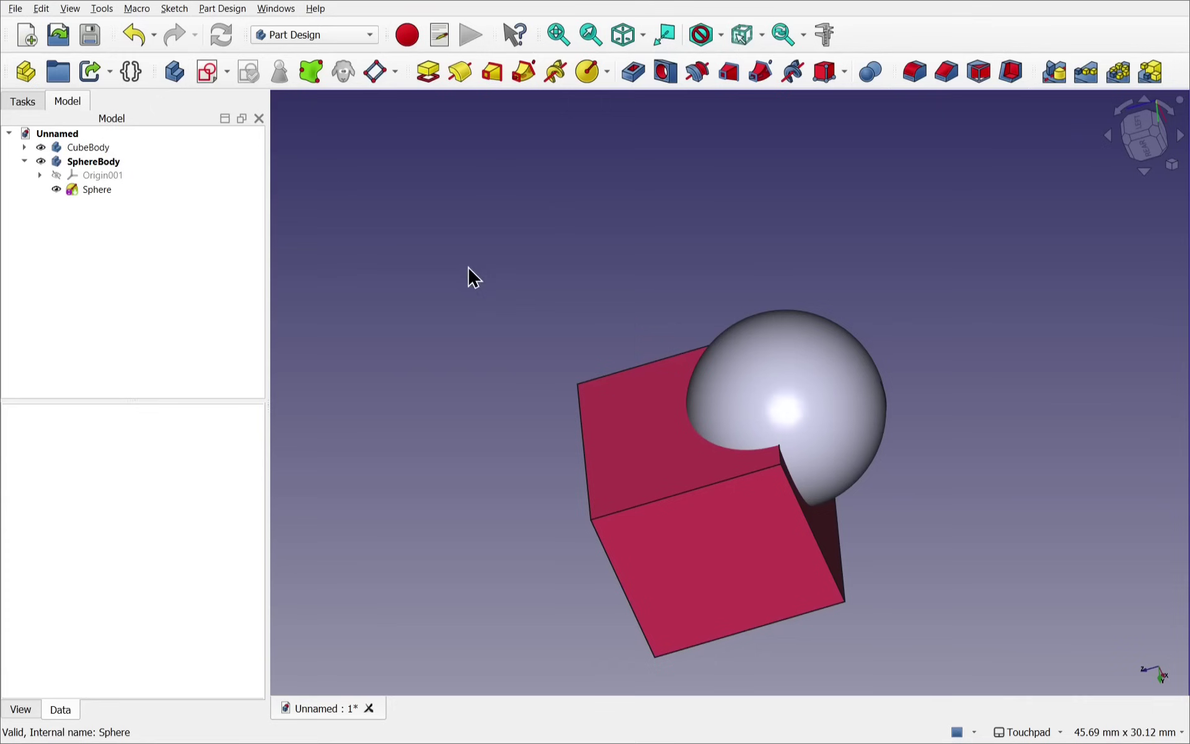
Create a Boolean Fuse in SphereBody with CubeBody added as the tool body
{"action": "left_click", "coordinate": [873, 70]}
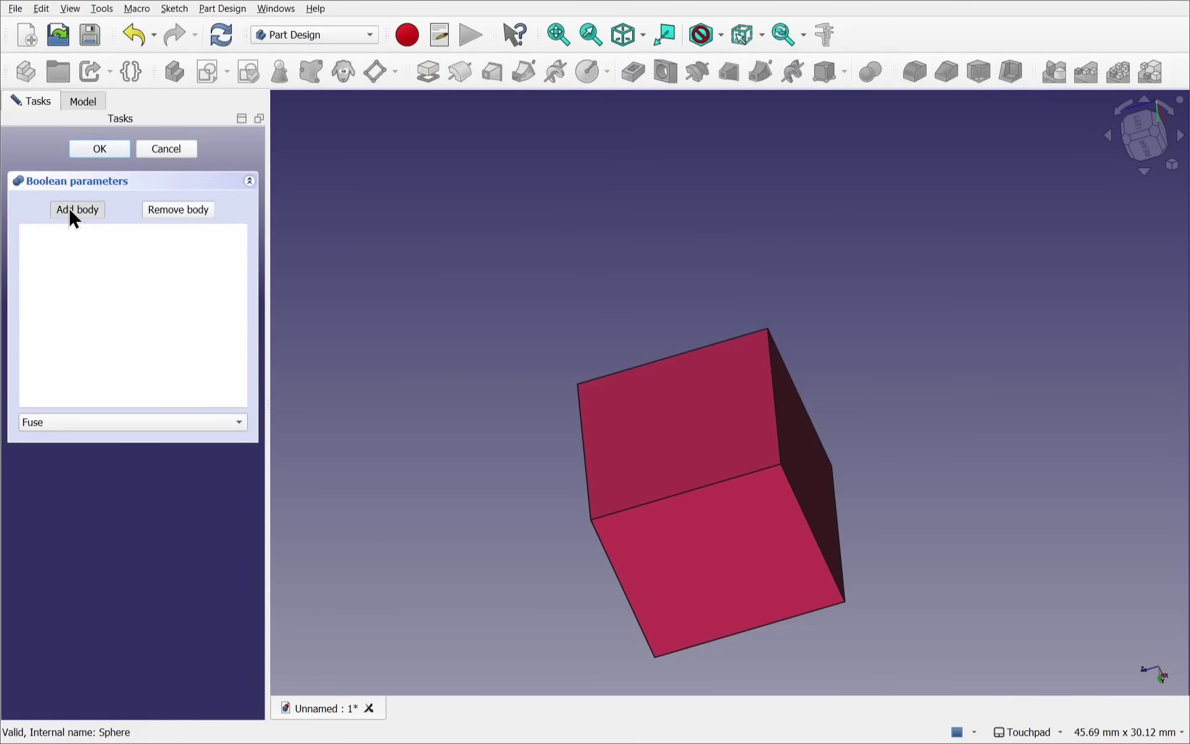
{"action": "left_click", "coordinate": [638, 405]}
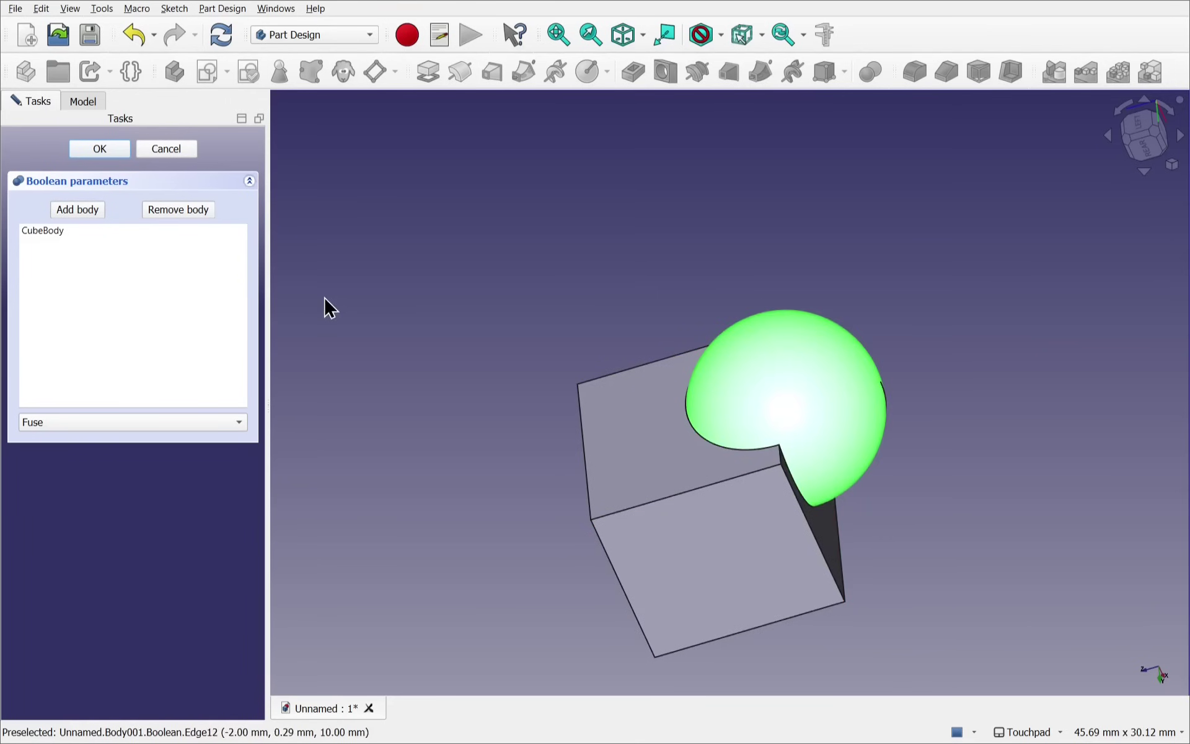
{"action": "left_click", "coordinate": [91, 150]}
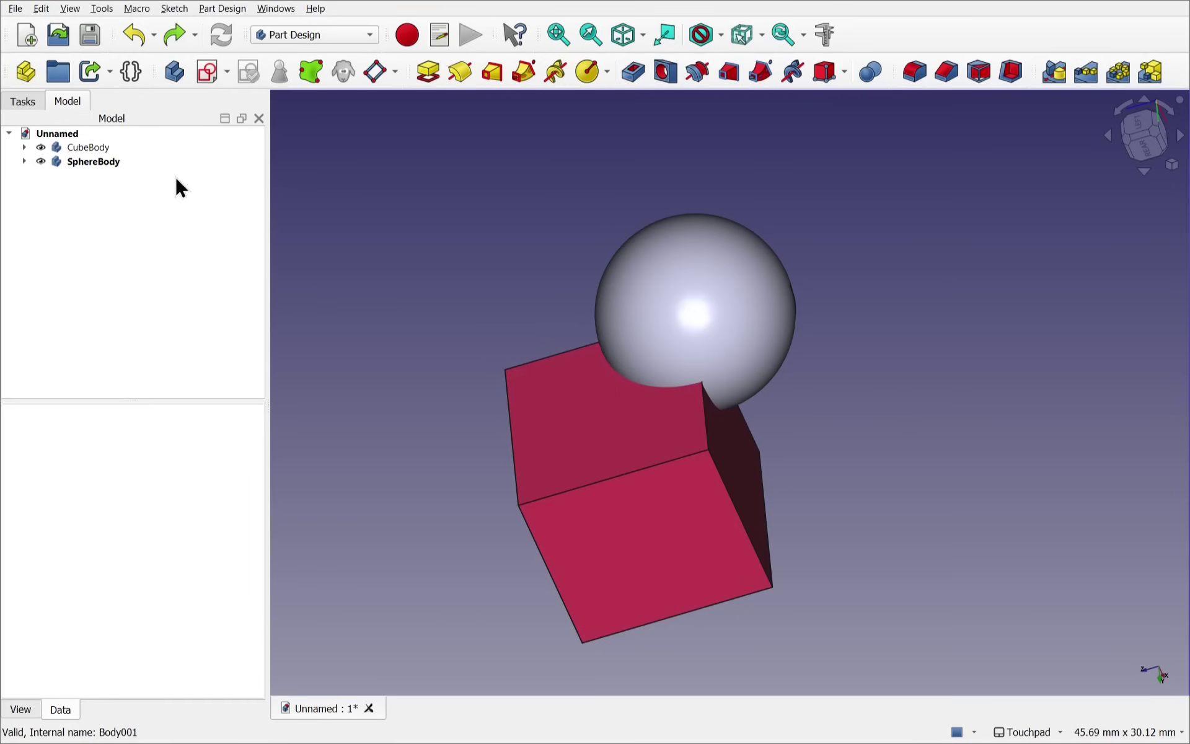
Create a new empty body and rename it ConeBody
{"action": "left_click", "coordinate": [166, 75]}
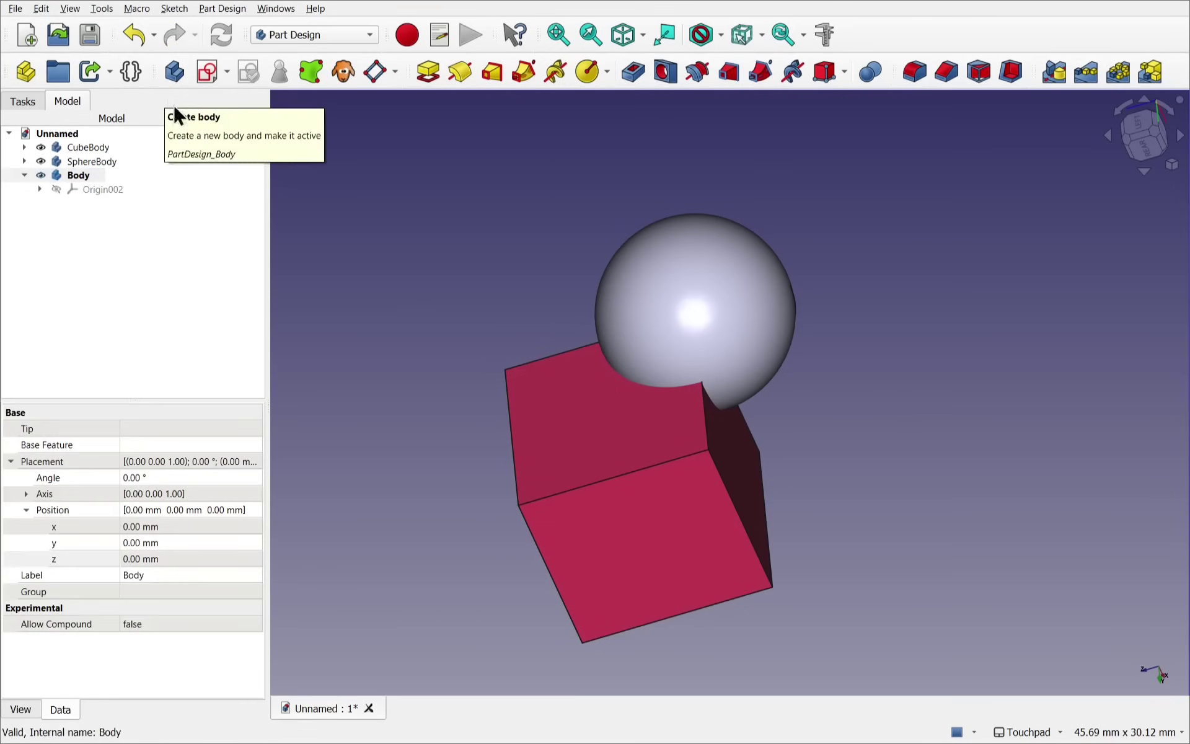
{"action": "right_click", "coordinate": [75, 176]}
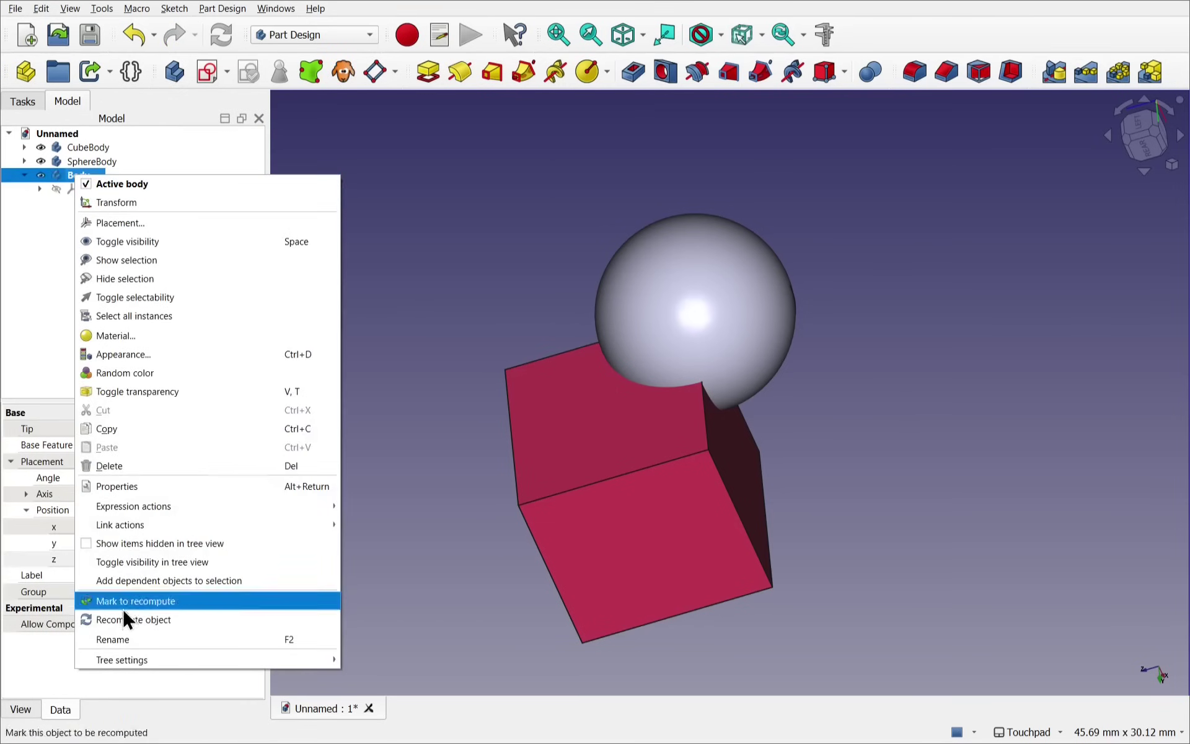
{"action": "left_click", "coordinate": [147, 642]}
{"action": "type", "text": "Cone"}
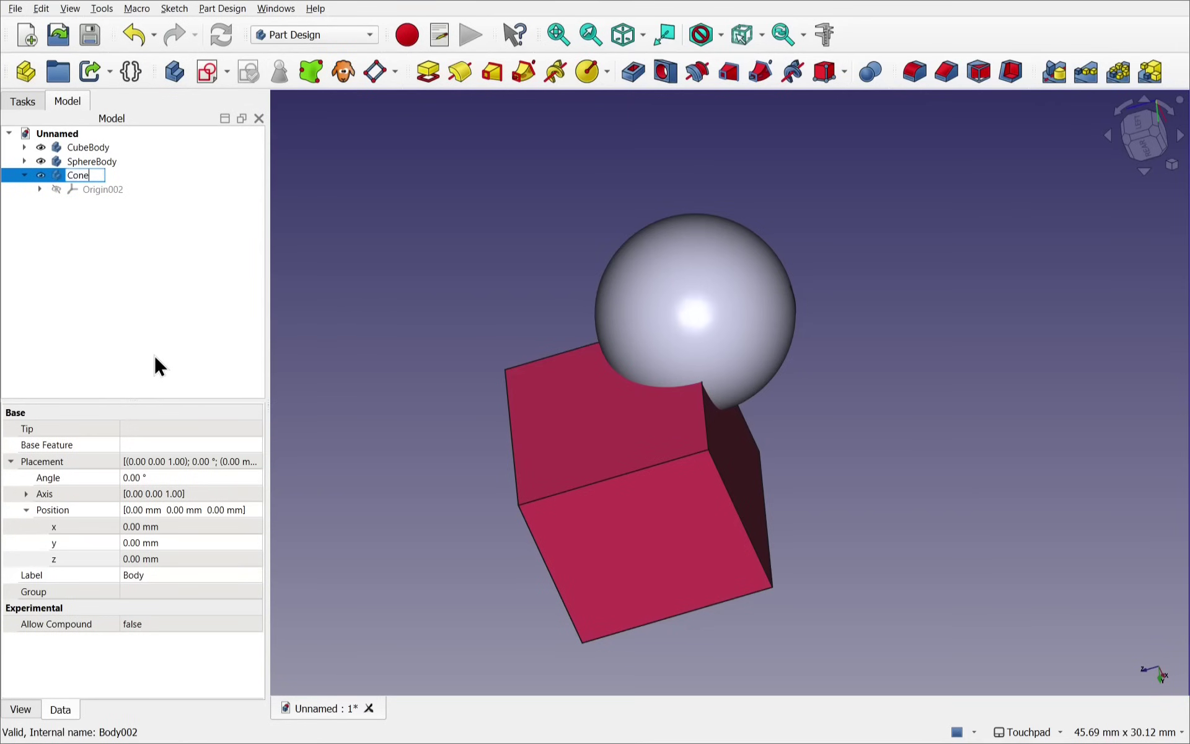
{"action": "type", "text": "Body"}
{"action": "key", "text": "Return"}
{"action": "left_click", "coordinate": [356, 266]}
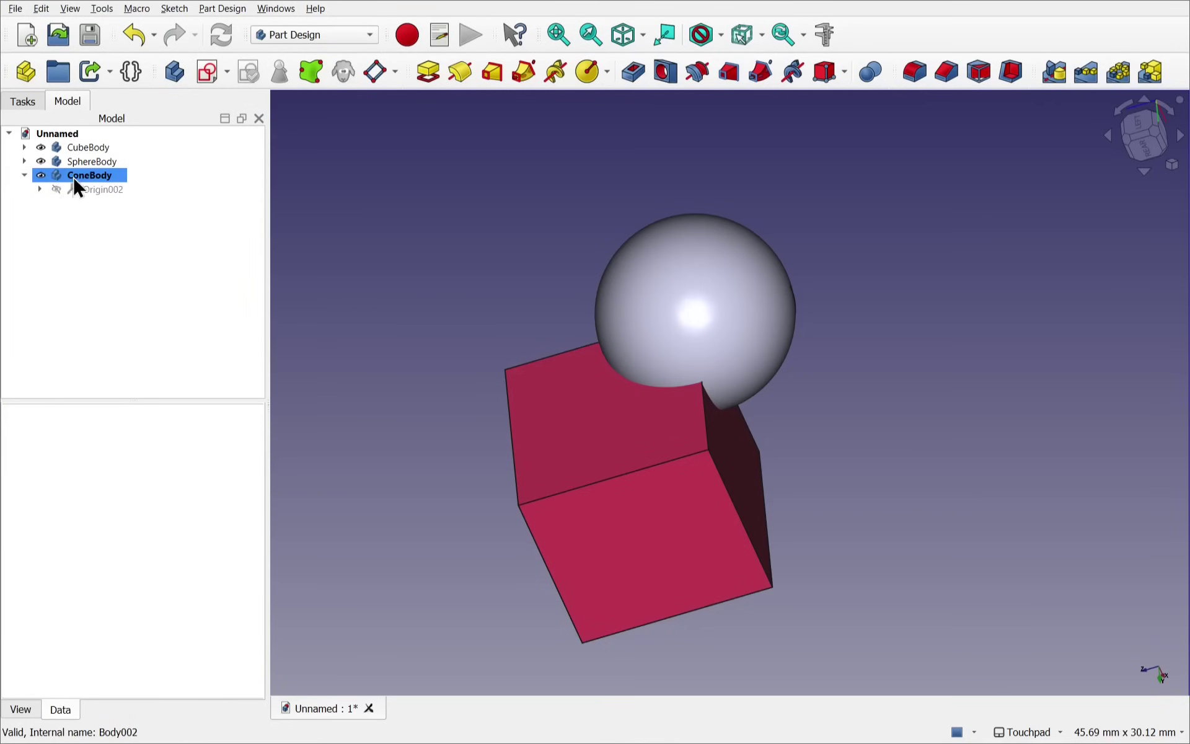
Add an Additive Cone with radii 2 mm and 4 mm and height 10 mm
{"action": "left_click", "coordinate": [607, 75]}
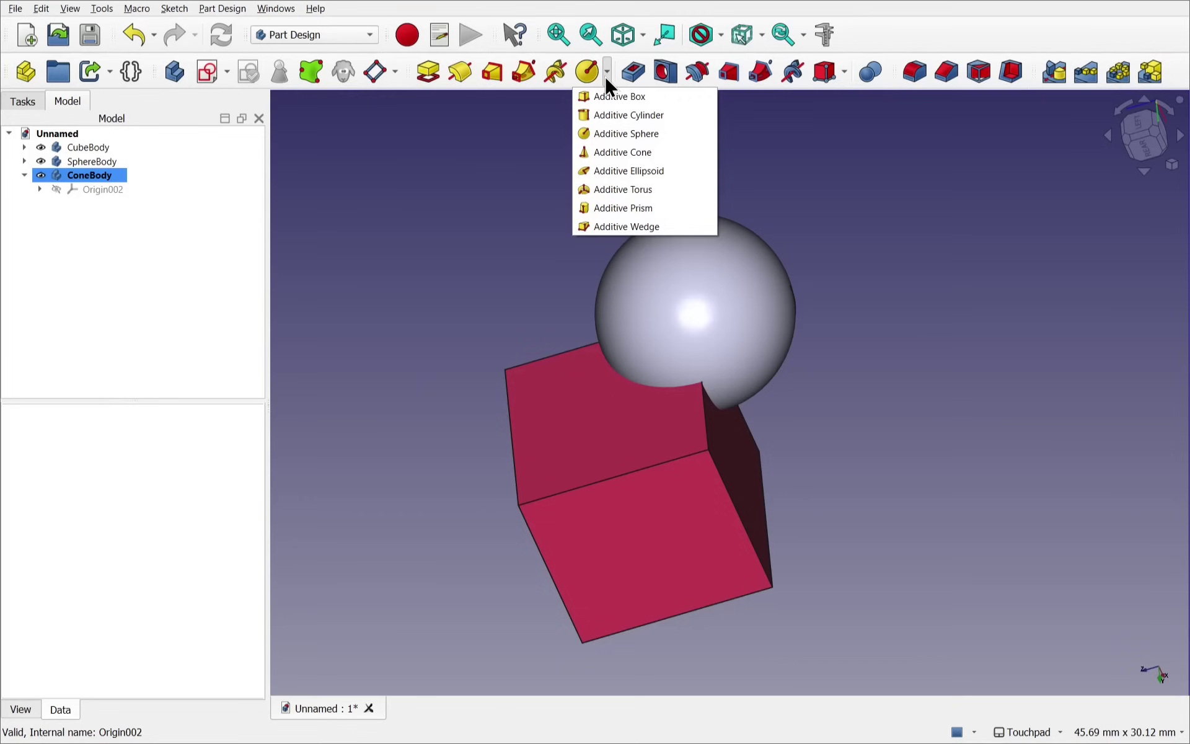
{"action": "left_click", "coordinate": [617, 153]}
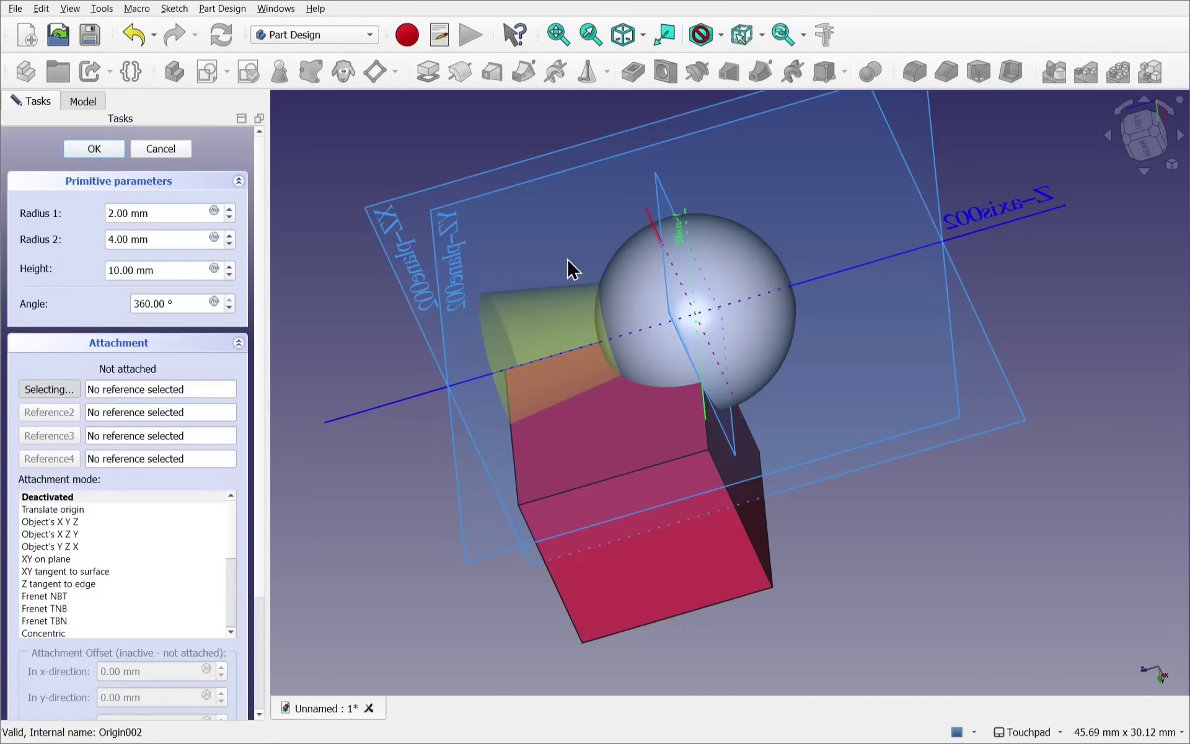
{"action": "left_click", "coordinate": [96, 150]}
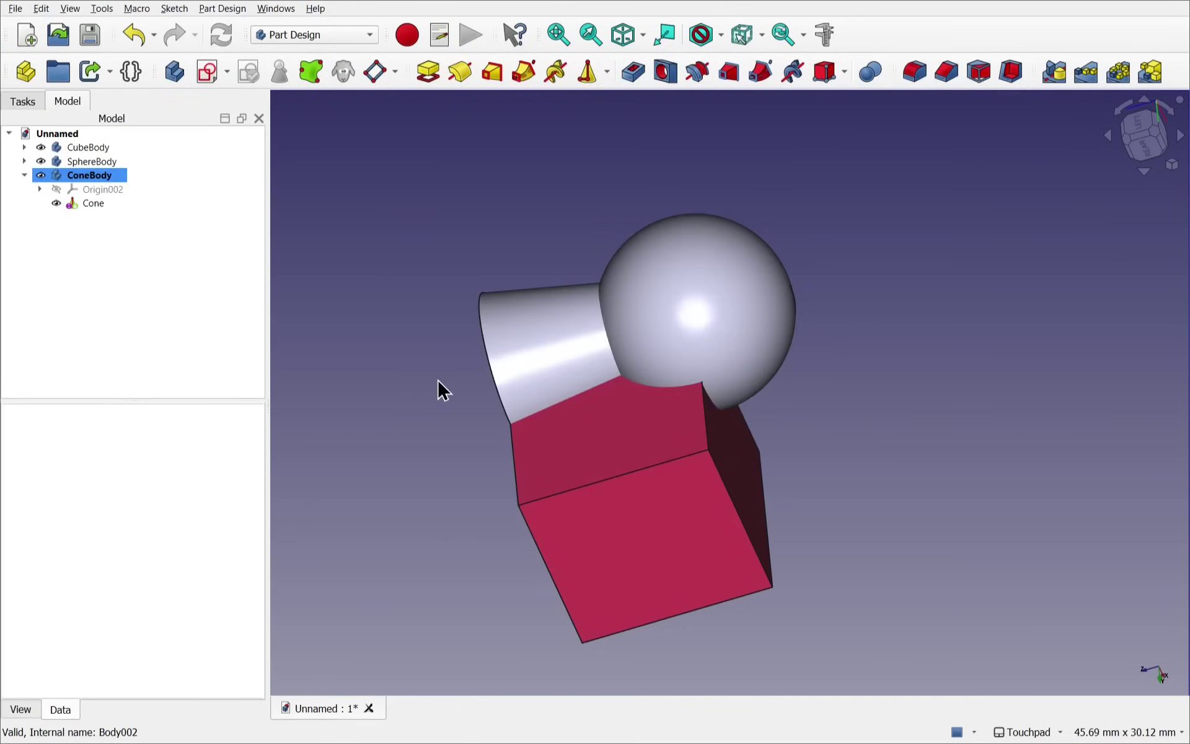
{"action": "left_click_drag", "start_coordinate": [438, 426], "coordinate": [550, 374], "text": "alt"}
{"action": "left_click", "coordinate": [550, 375]}
Apply Random color to the cone twice until it turns green
{"action": "right_click", "coordinate": [550, 376]}
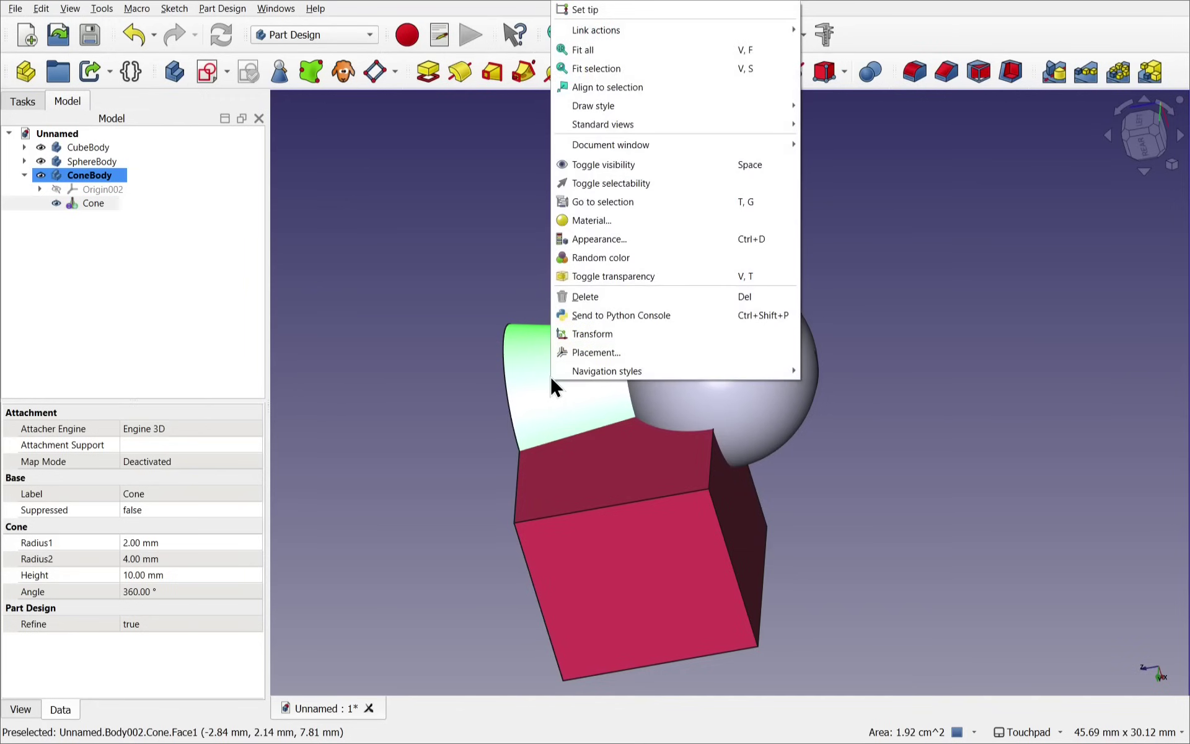
{"action": "left_click", "coordinate": [611, 259]}
{"action": "left_click", "coordinate": [411, 404]}
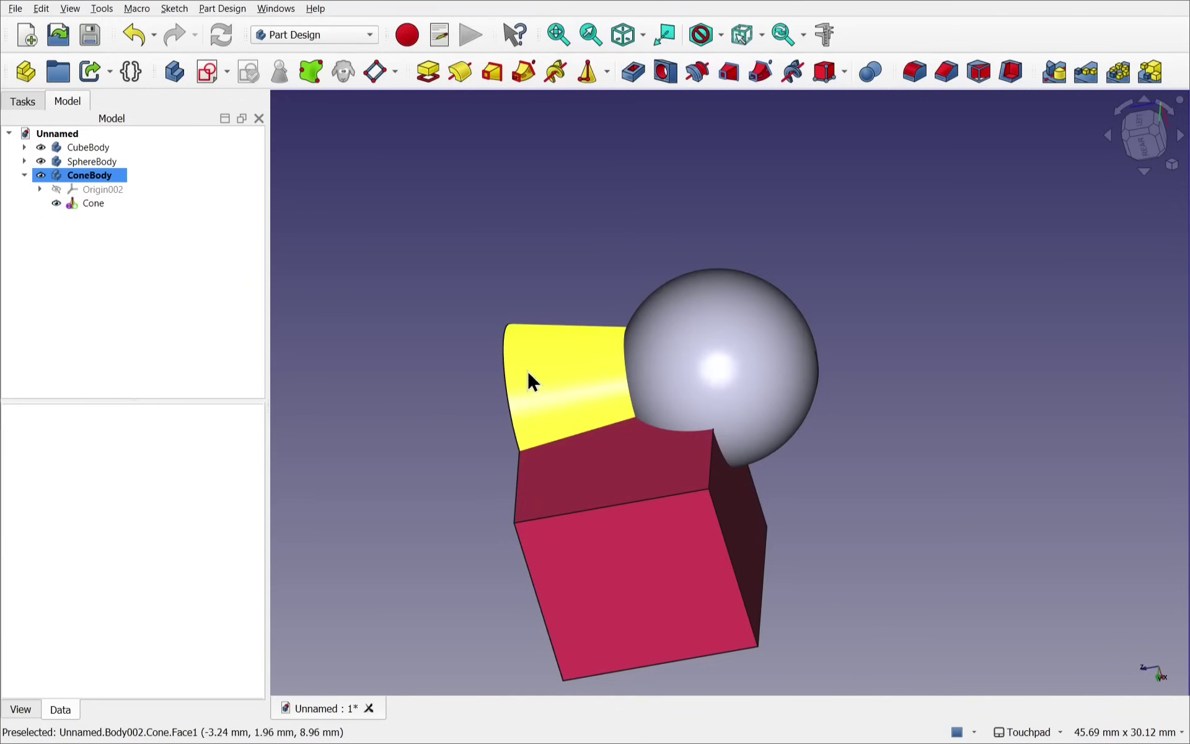
{"action": "right_click", "coordinate": [542, 366]}
{"action": "left_click", "coordinate": [518, 344]}
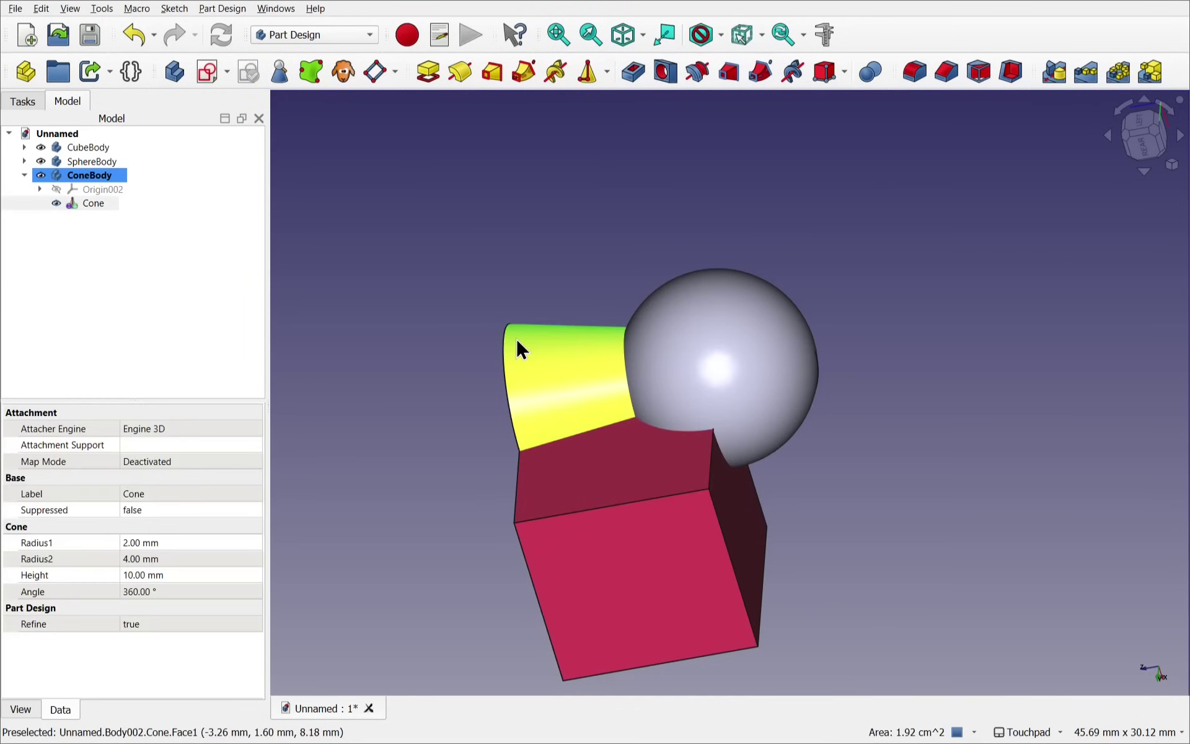
{"action": "right_click", "coordinate": [543, 363]}
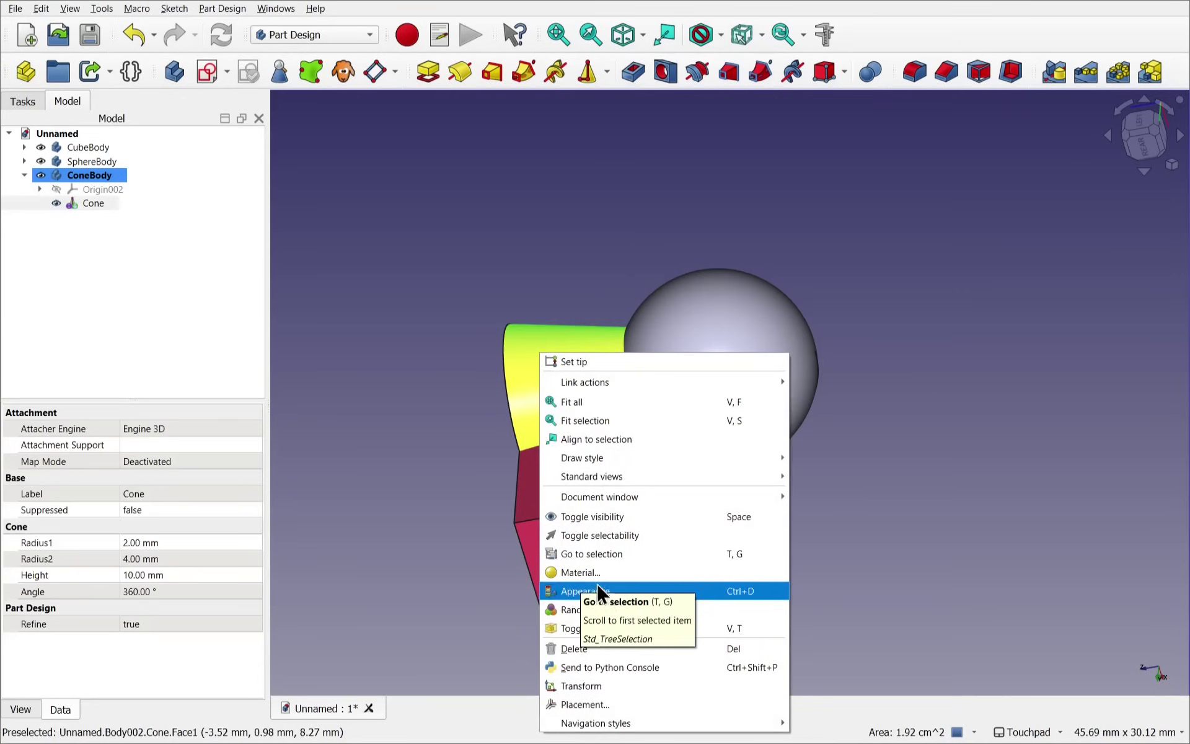
{"action": "left_click", "coordinate": [609, 611]}
{"action": "left_click", "coordinate": [444, 416]}
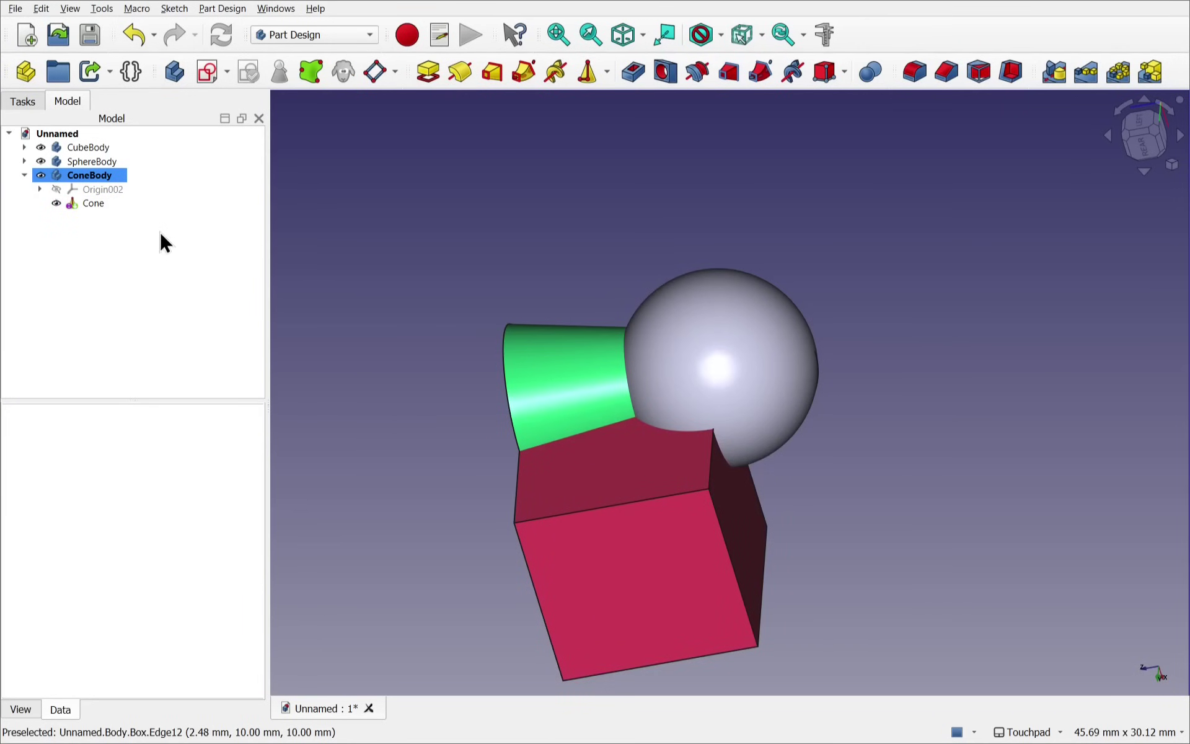
Make SphereBody the active body again, then select CubeBody
{"action": "left_click", "coordinate": [103, 160]}
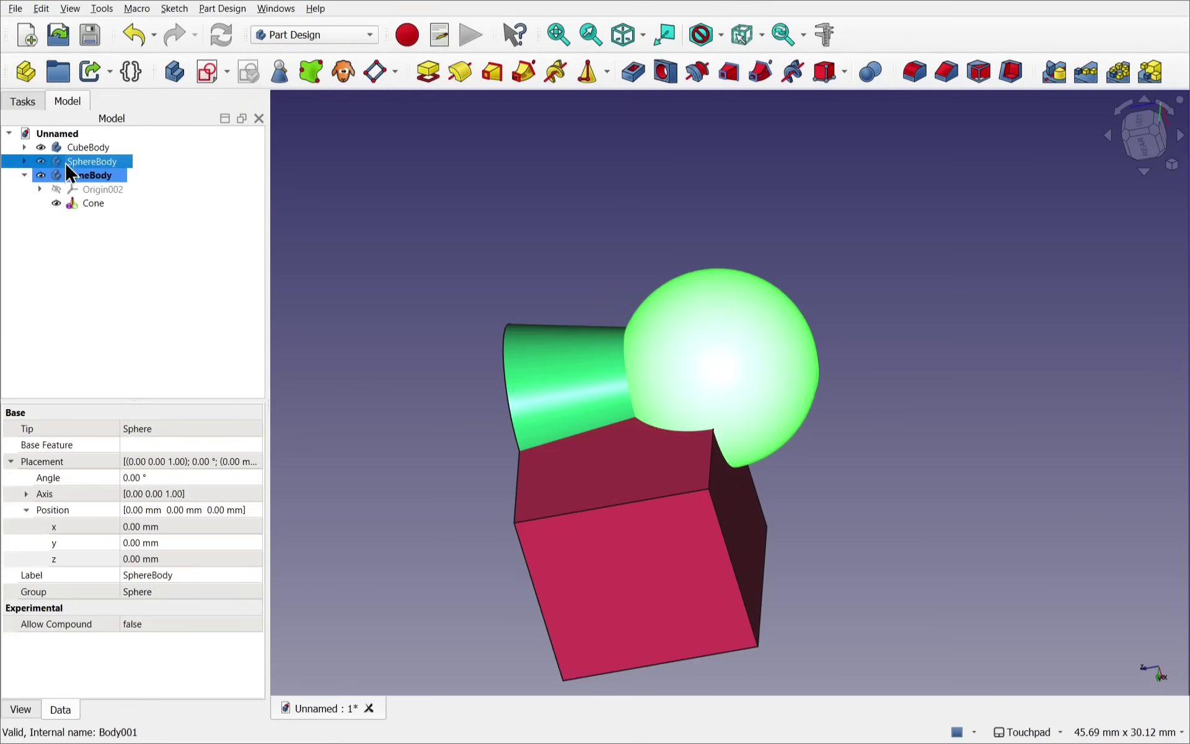
{"action": "double_click", "coordinate": [103, 160]}
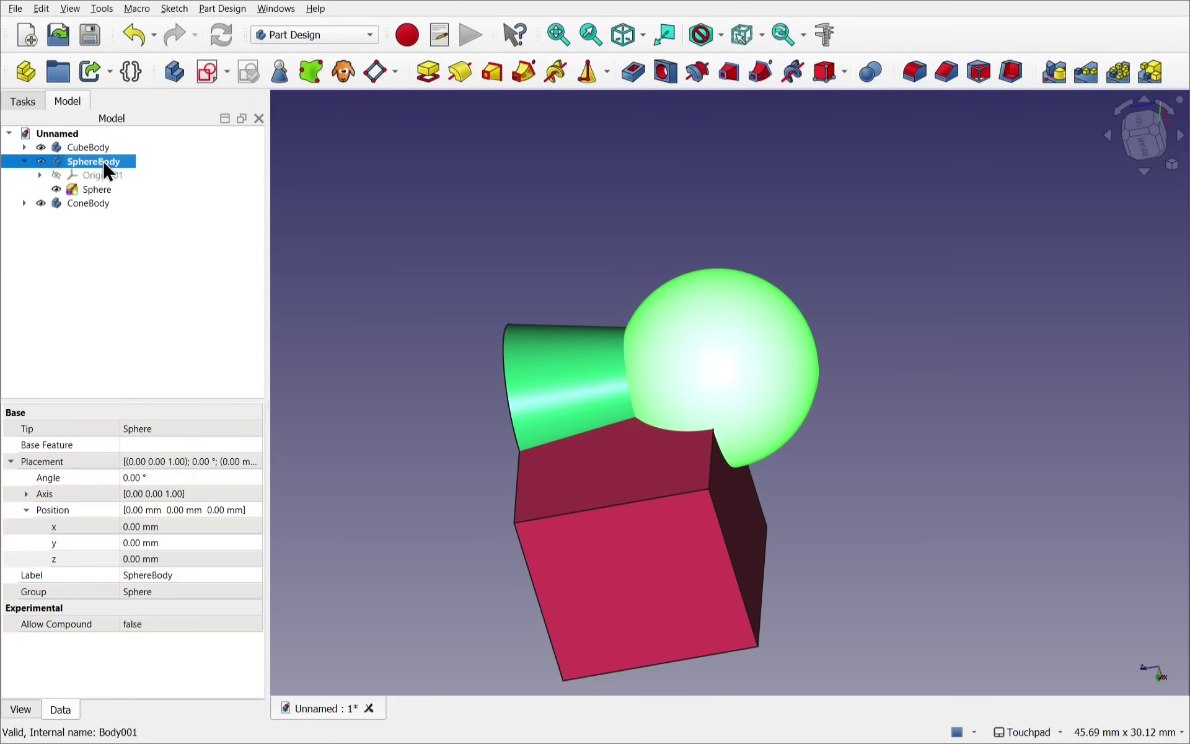
{"action": "left_click", "coordinate": [379, 245]}
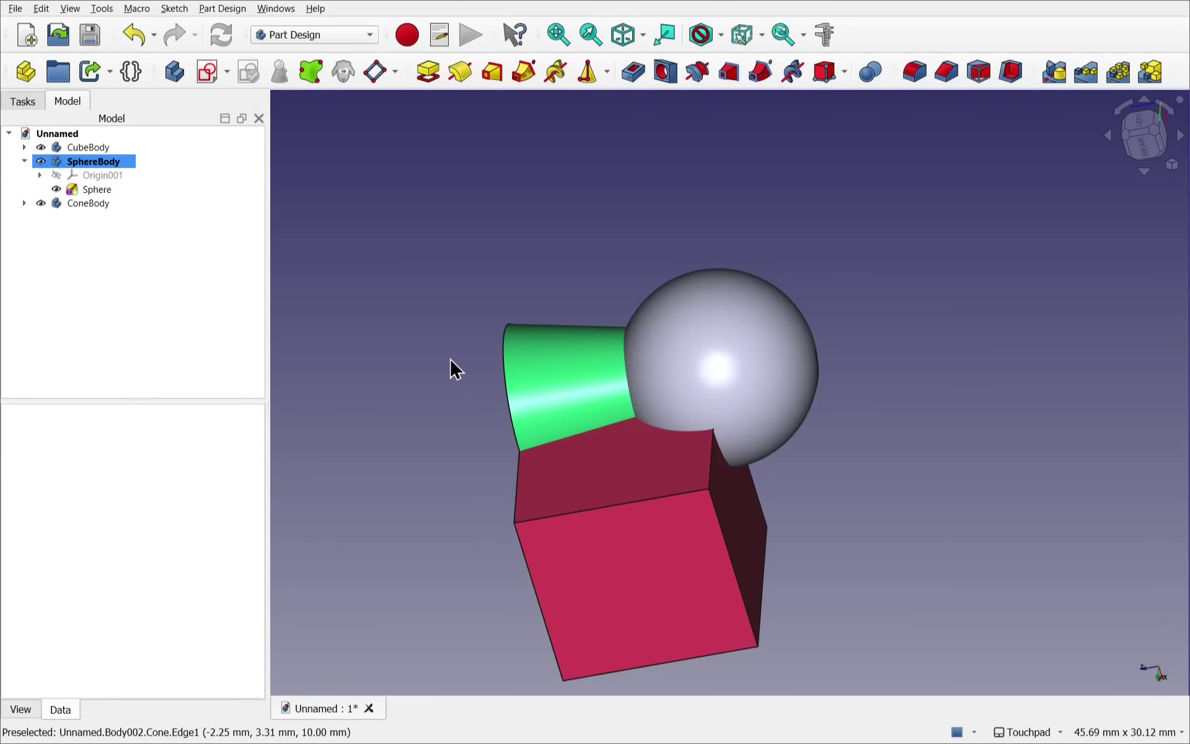
{"action": "left_click", "coordinate": [78, 147]}
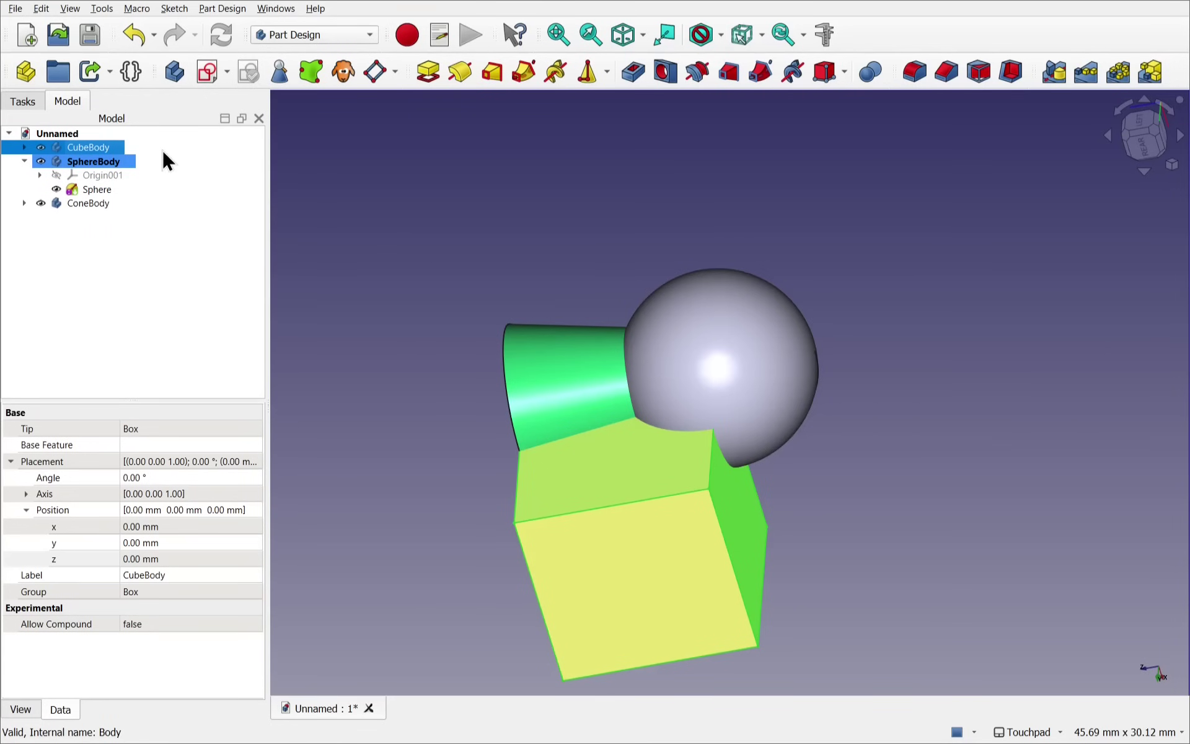
Transform CubeBody, dragging the cube until it overlaps the sphere opposite the cone
{"action": "right_click", "coordinate": [98, 150]}
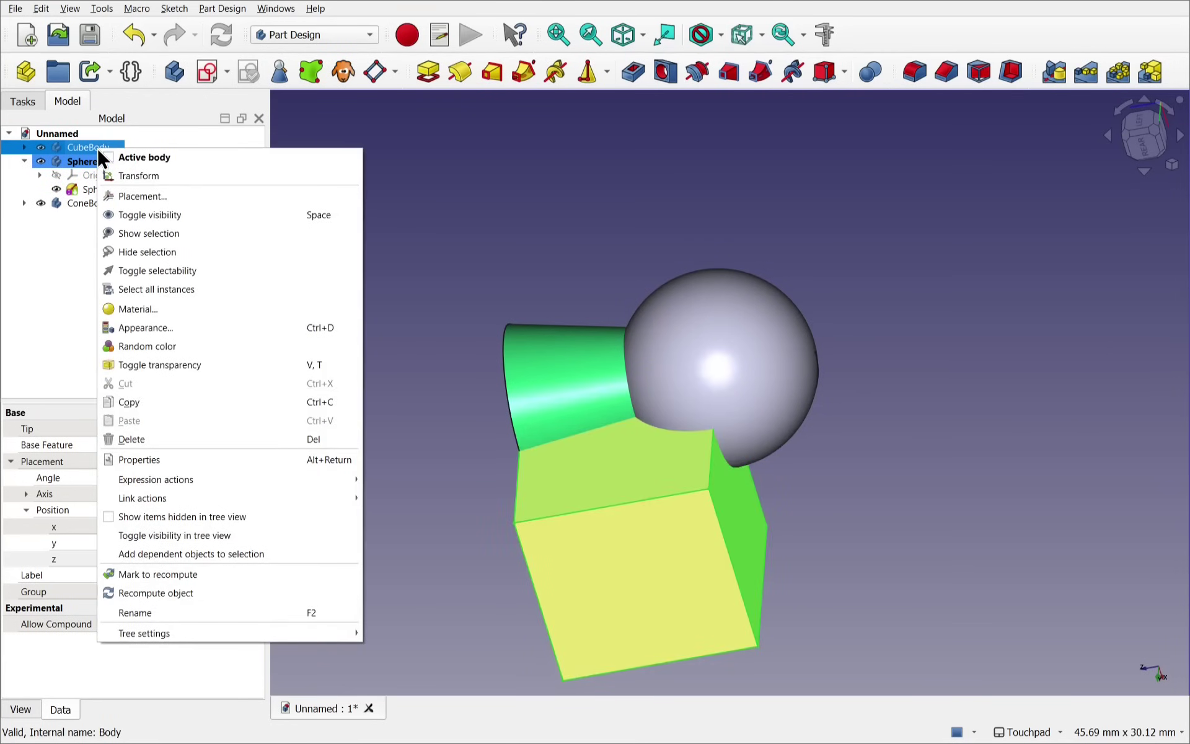
{"action": "left_click", "coordinate": [150, 176]}
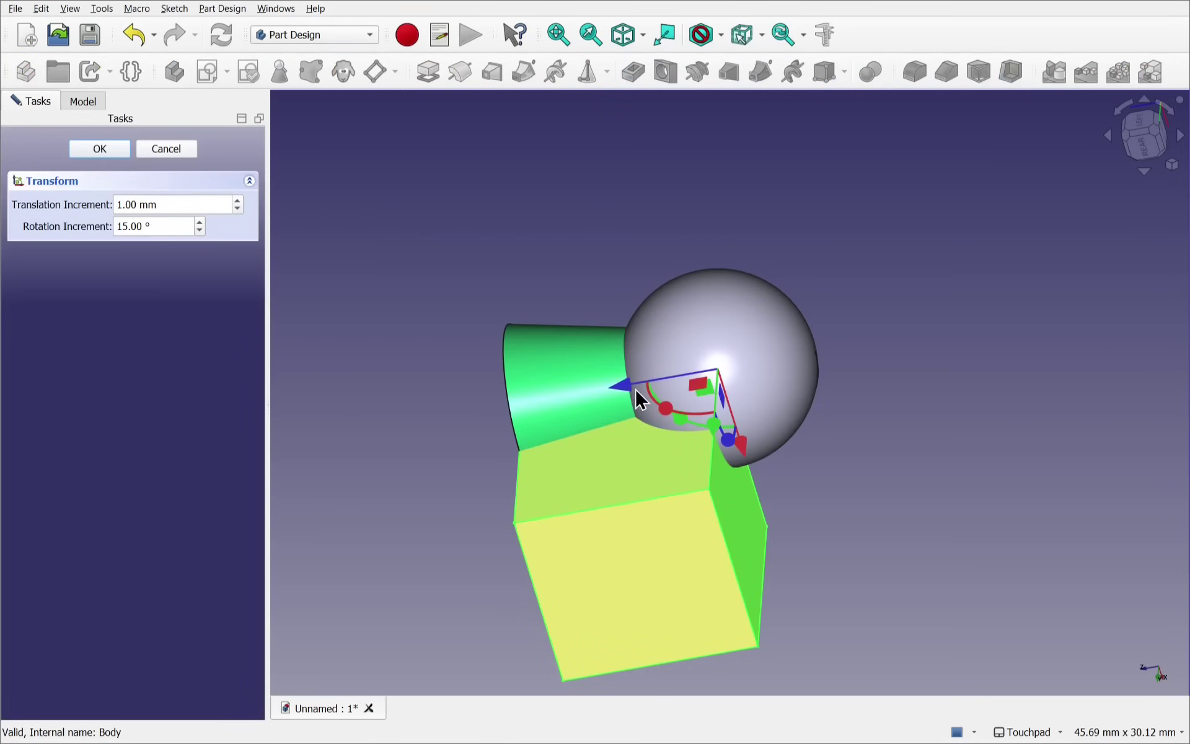
{"action": "left_click_drag", "start_coordinate": [636, 390], "coordinate": [906, 348]}
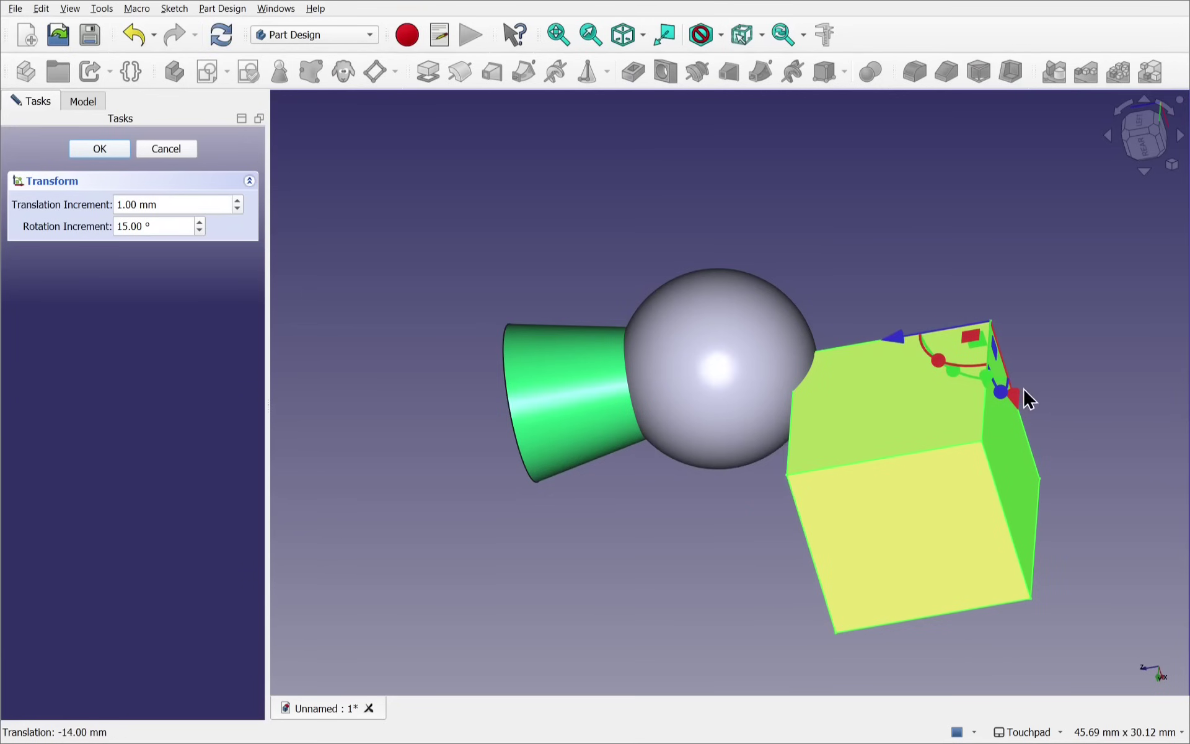
{"action": "left_click_drag", "start_coordinate": [1024, 389], "coordinate": [916, 275]}
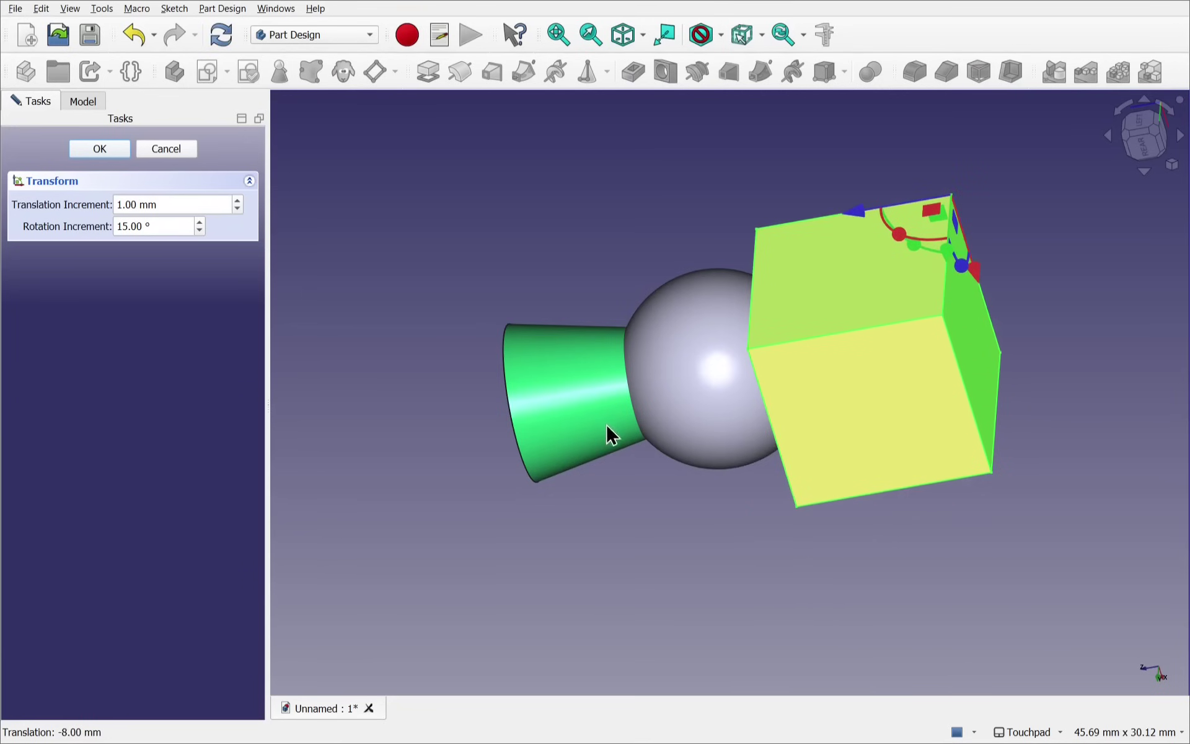
{"action": "middle_click_drag", "start_coordinate": [608, 434], "coordinate": [748, 204]}
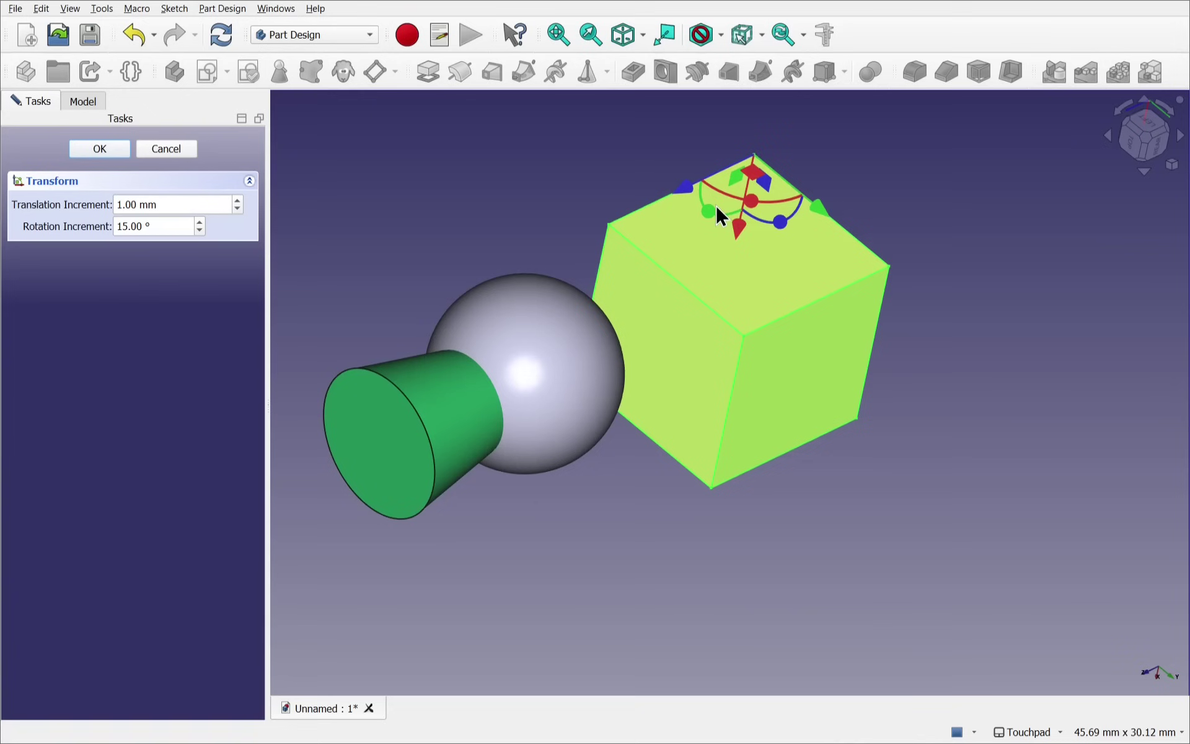
{"action": "left_click_drag", "start_coordinate": [823, 211], "coordinate": [763, 178]}
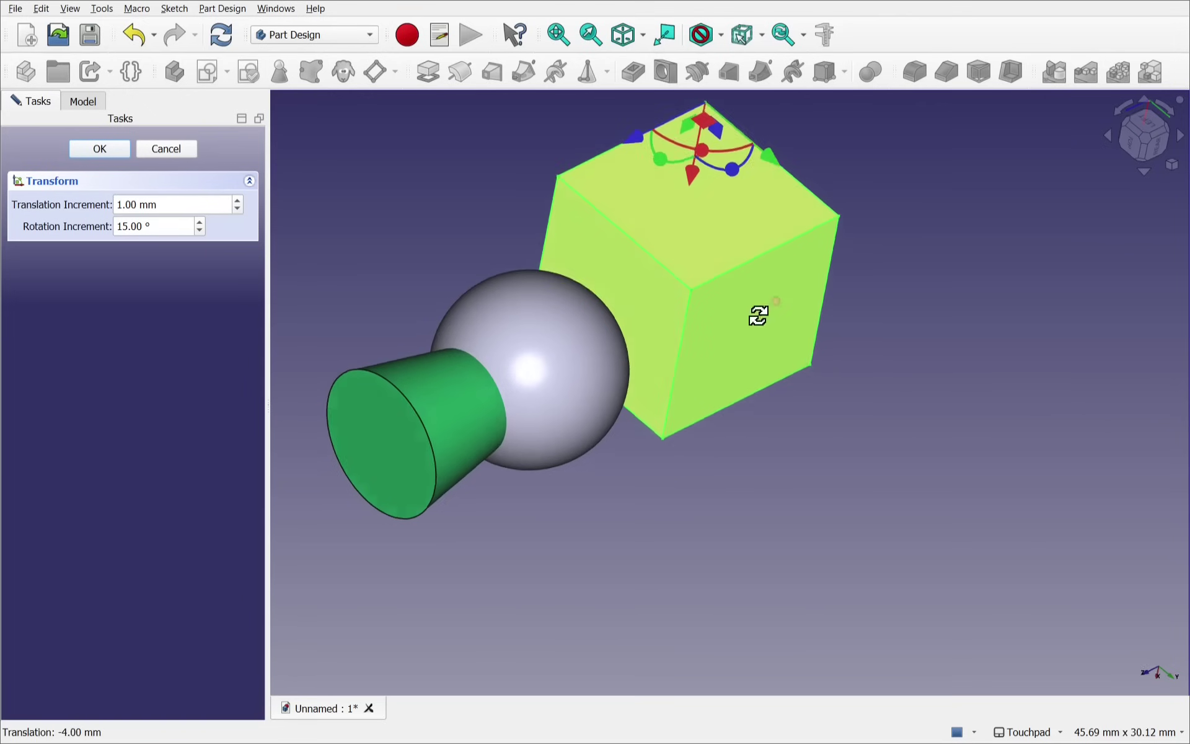
{"action": "middle_click_drag", "start_coordinate": [762, 313], "coordinate": [663, 298]}
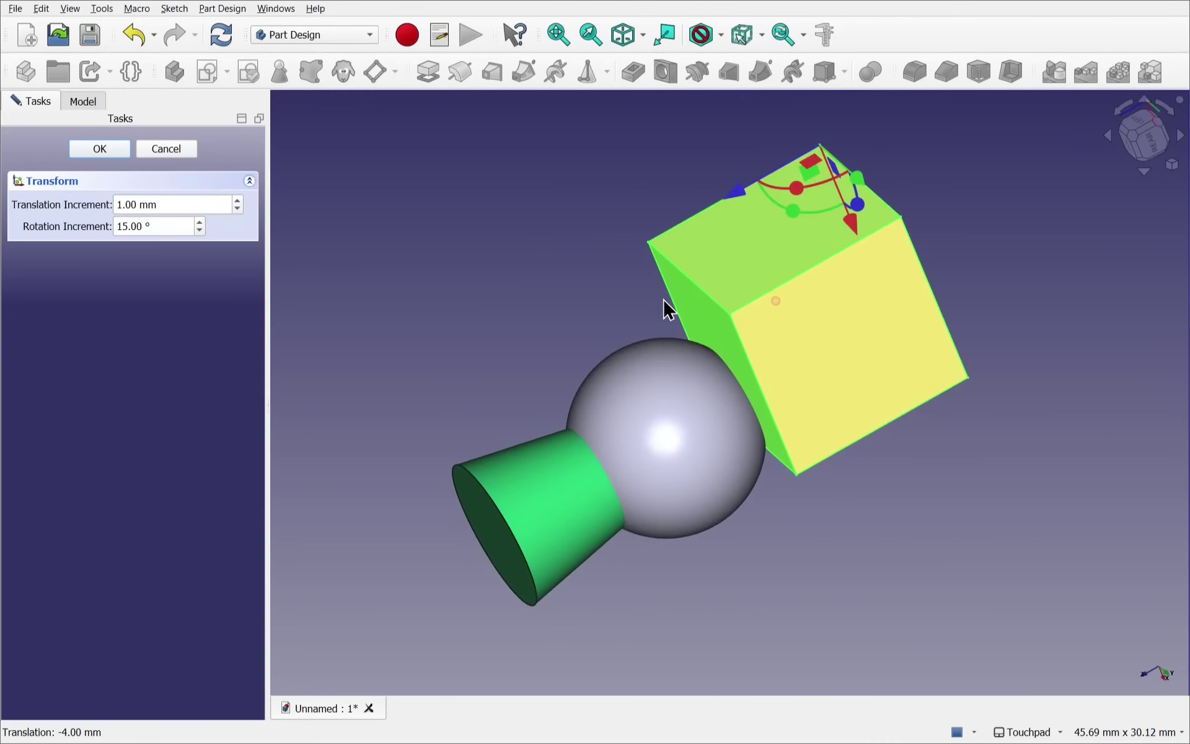
Accept the cube's placement, then Transform the cone to rotate it 60° about the sphere
{"action": "left_click", "coordinate": [99, 151]}
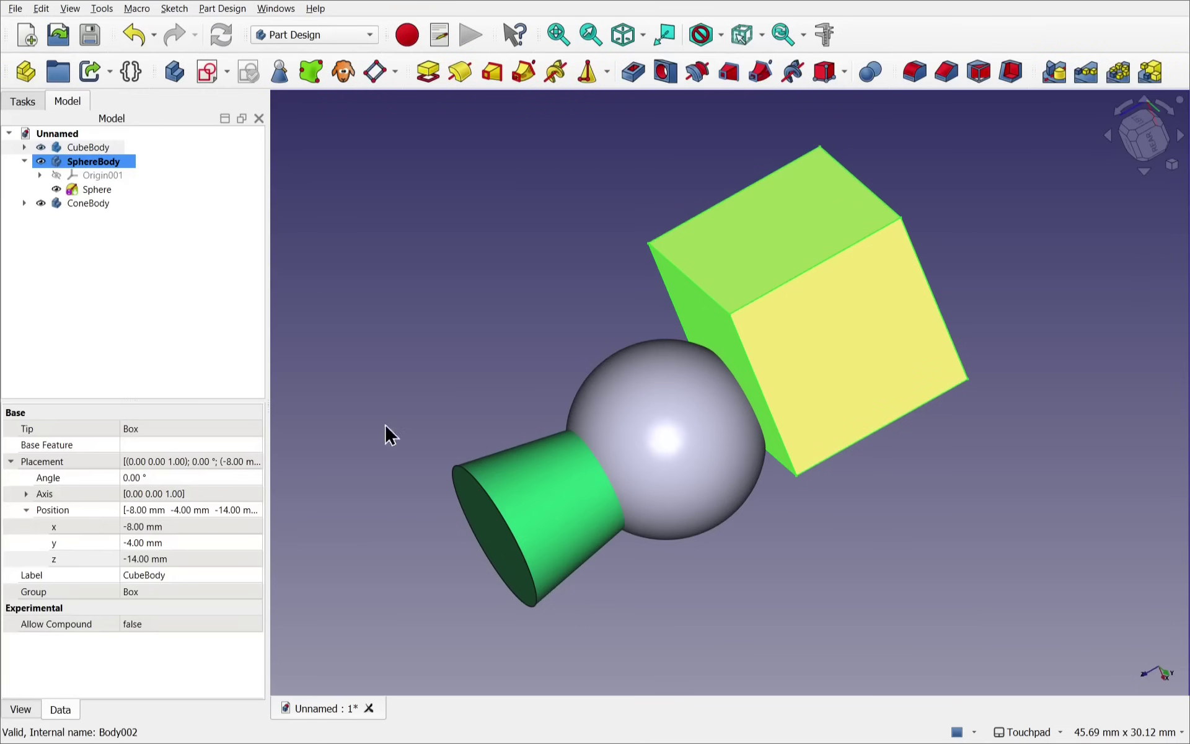
{"action": "left_click", "coordinate": [535, 468]}
{"action": "right_click", "coordinate": [537, 468]}
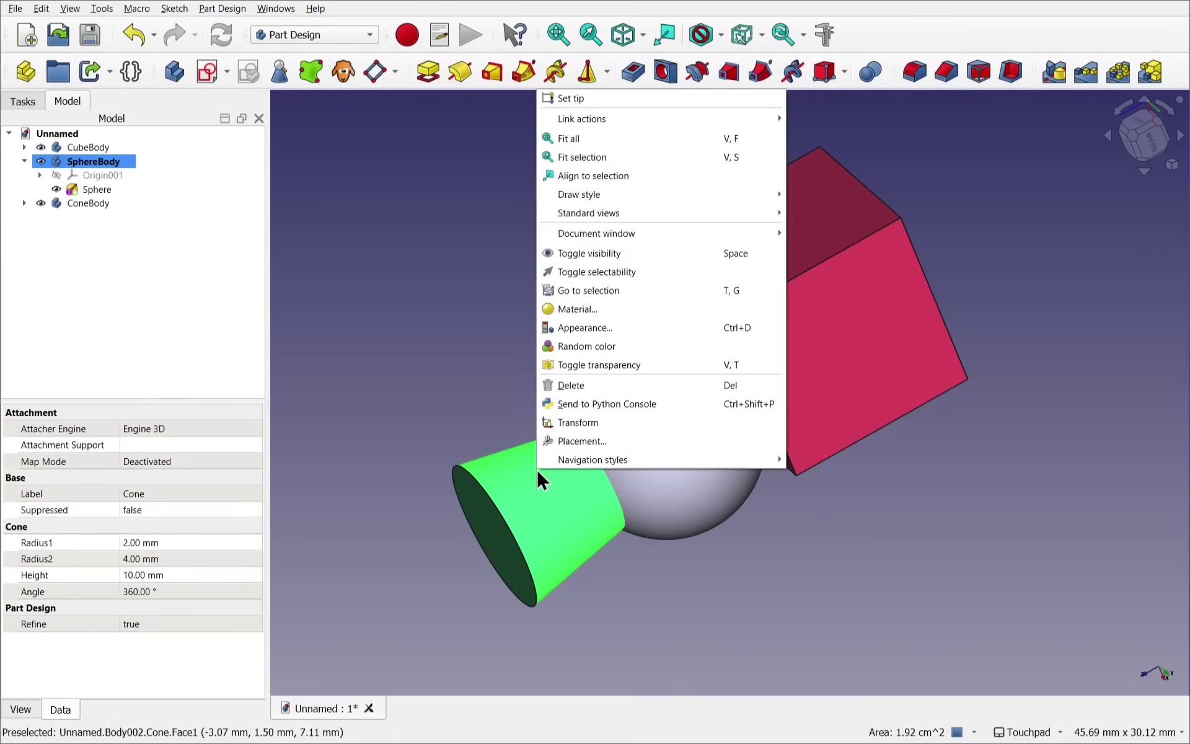
{"action": "left_click", "coordinate": [579, 422]}
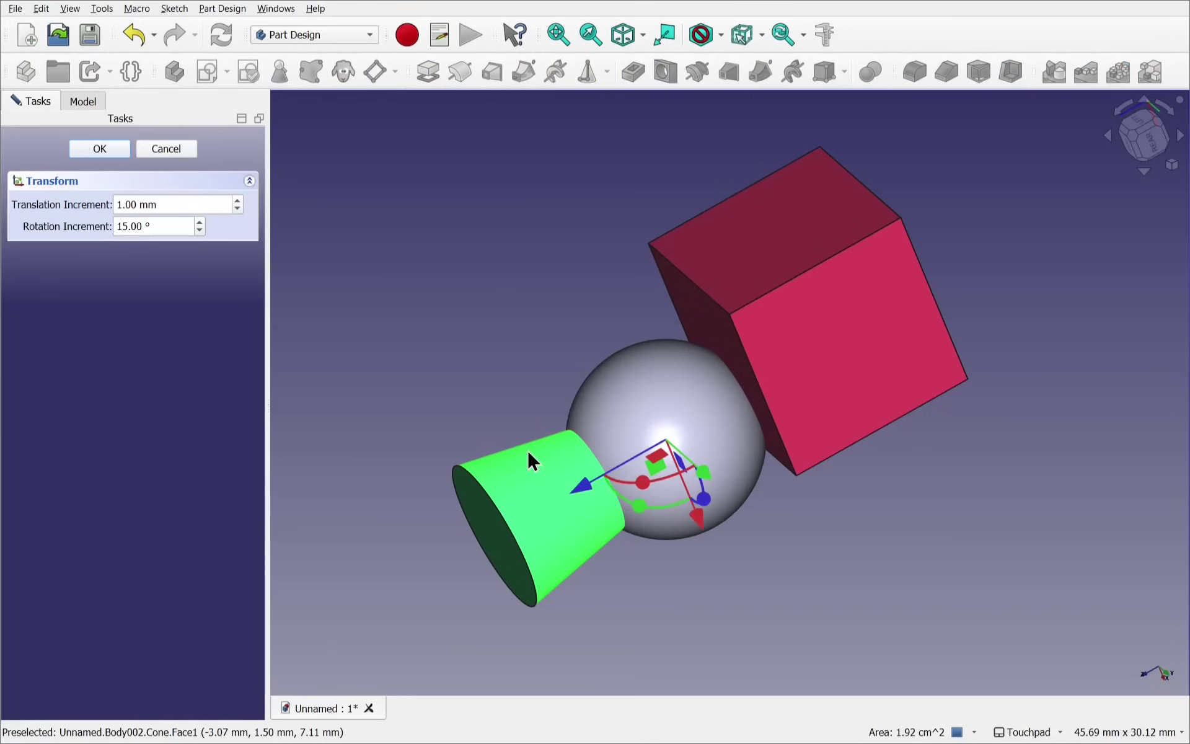
{"action": "mouse_move", "coordinate": [648, 507]}
{"action": "left_mouse_down"}
{"action": "mouse_move", "coordinate": [590, 484]}
{"action": "mouse_move", "coordinate": [590, 455]}
{"action": "mouse_move", "coordinate": [624, 512]}
{"action": "mouse_move", "coordinate": [656, 484]}
{"action": "left_mouse_up"}
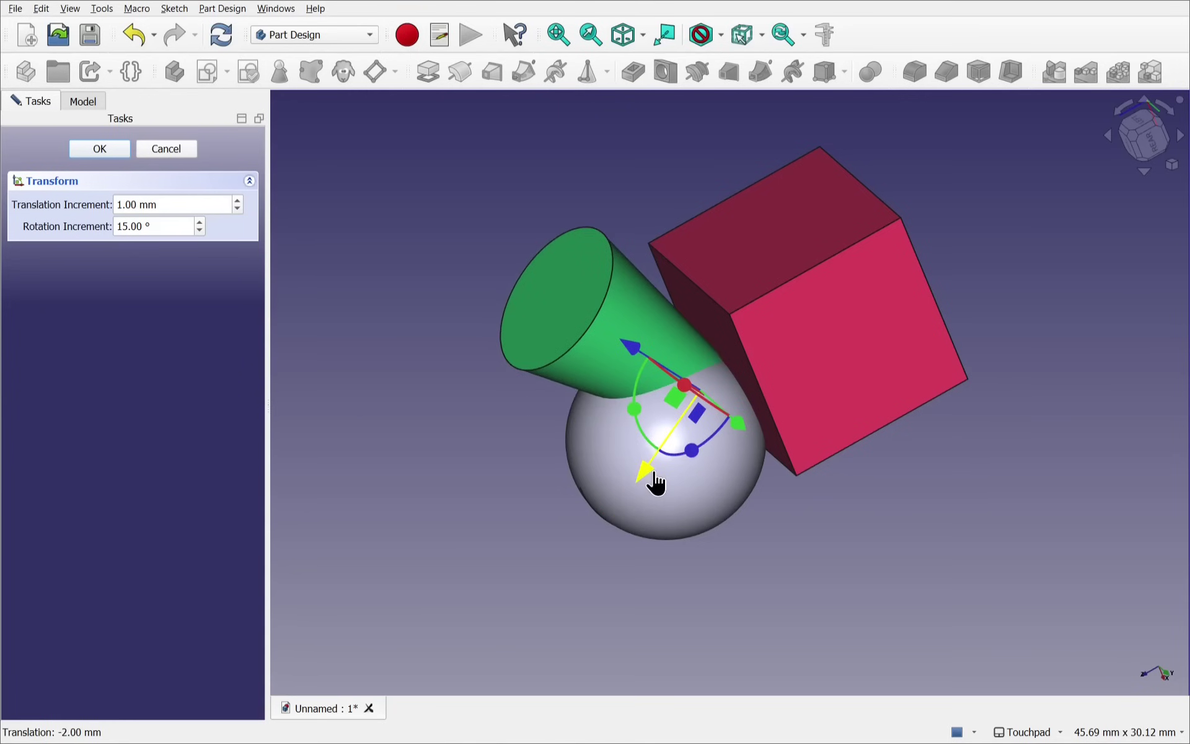
{"action": "left_click", "coordinate": [99, 149]}
{"action": "middle_click_drag", "start_coordinate": [513, 345], "coordinate": [518, 292]}
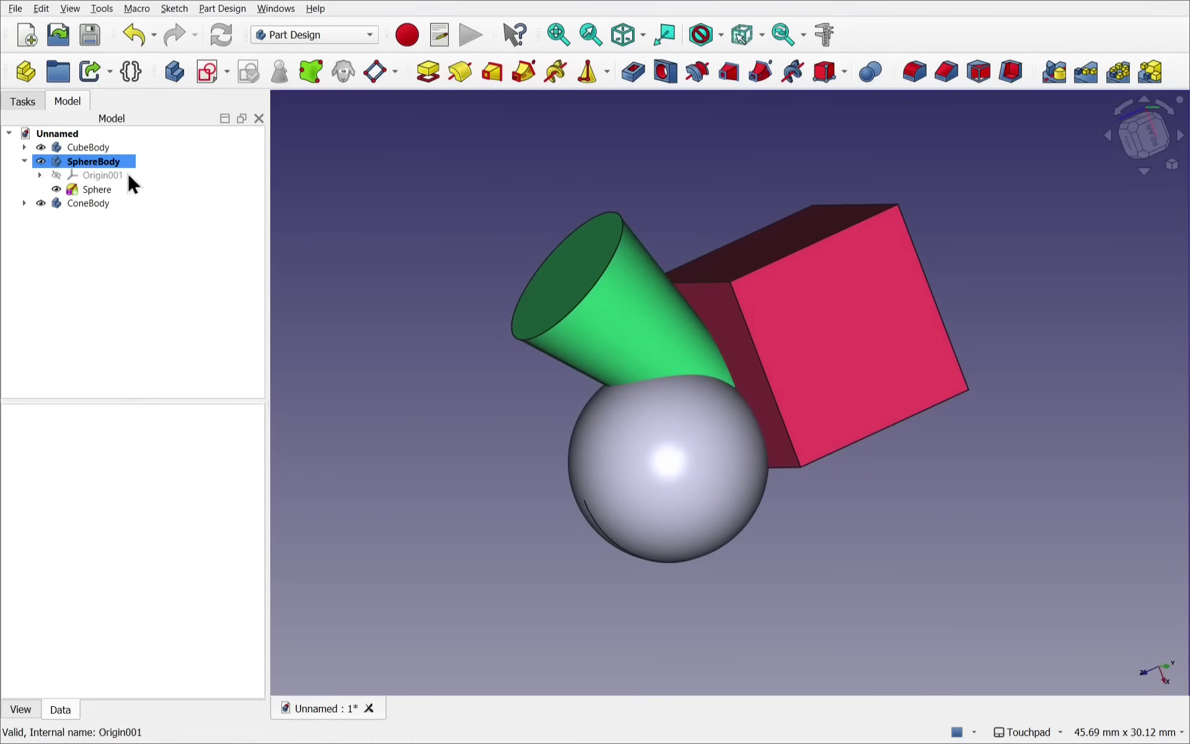
Start a Boolean in SphereBody, adding ConeBody and CubeBody as the bodies to fuse
{"action": "left_click", "coordinate": [870, 72]}
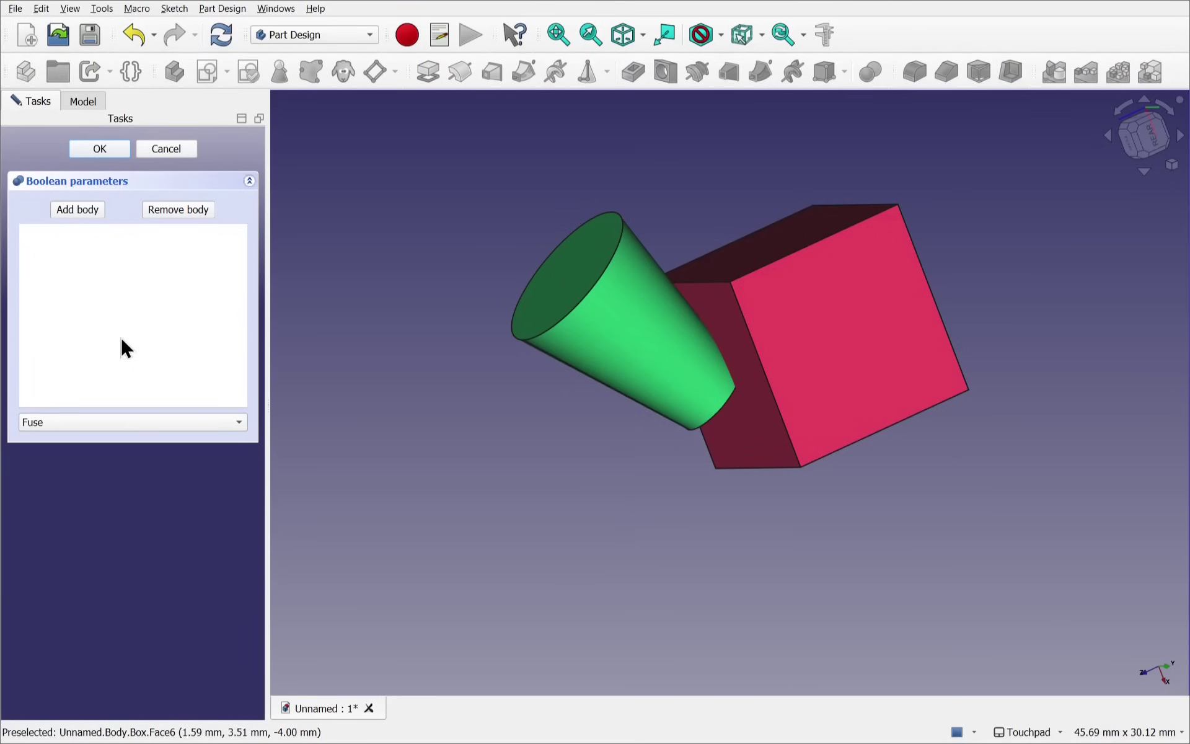
{"action": "left_click", "coordinate": [79, 211]}
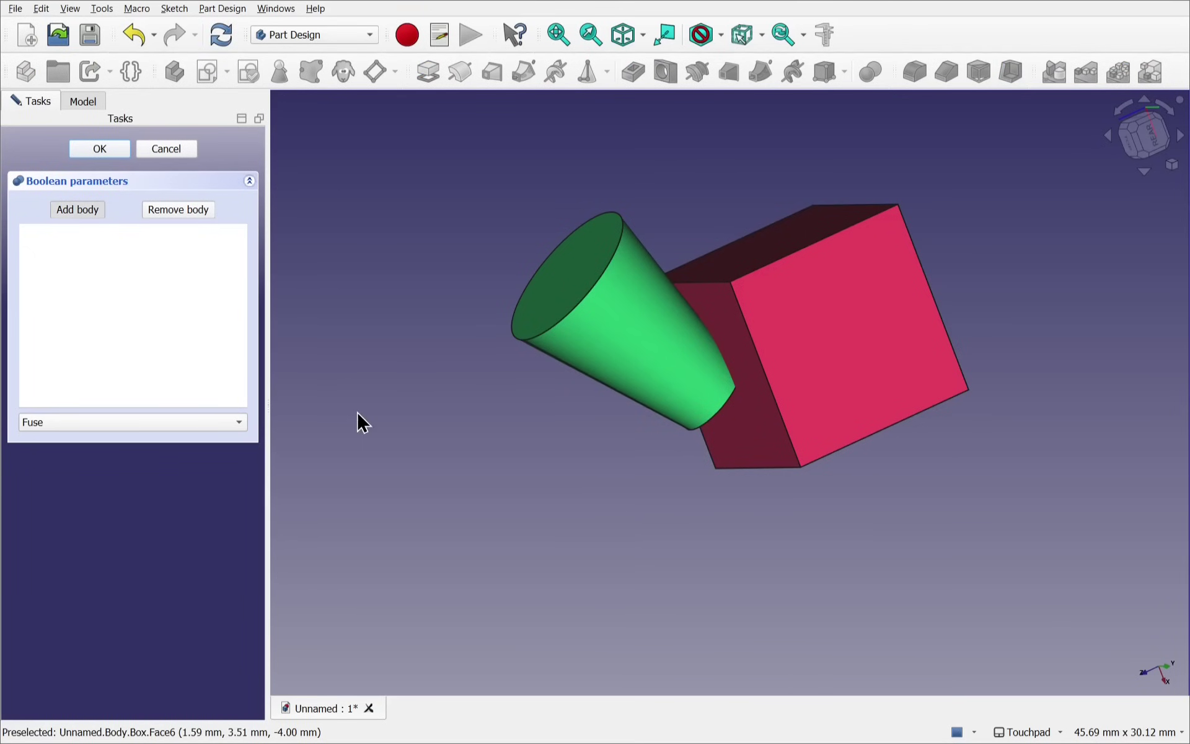
{"action": "left_click", "coordinate": [638, 340]}
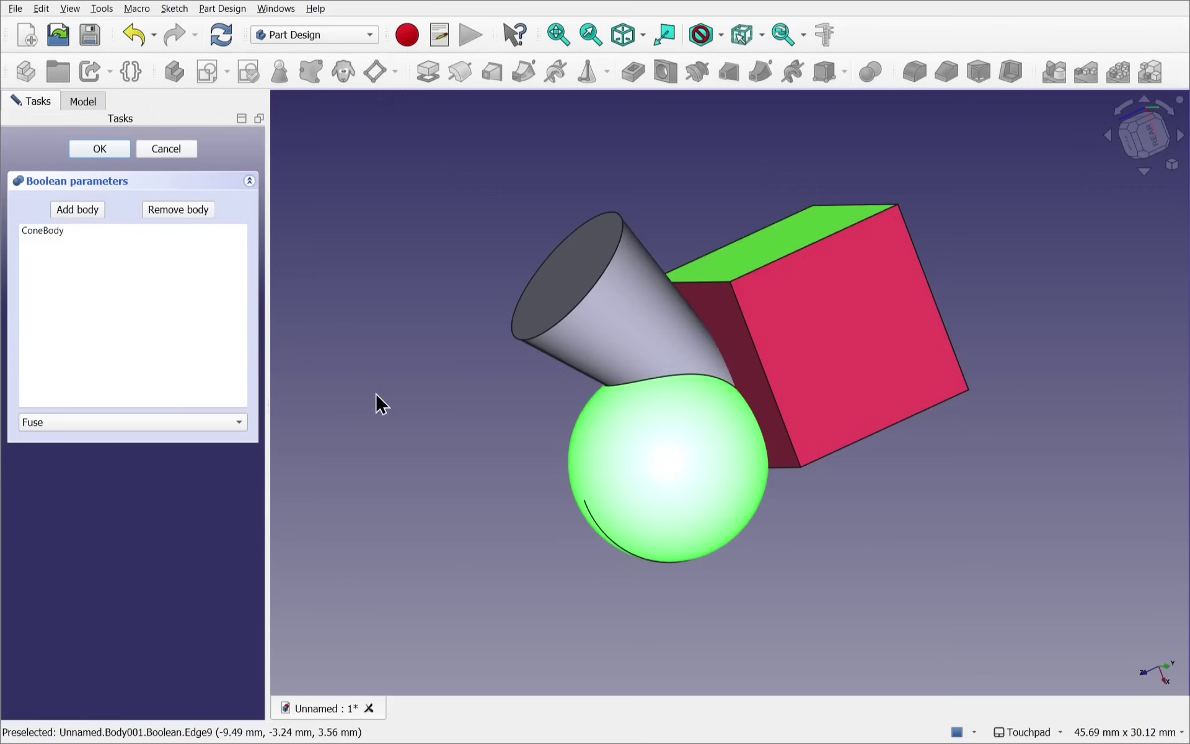
{"action": "left_click", "coordinate": [68, 209]}
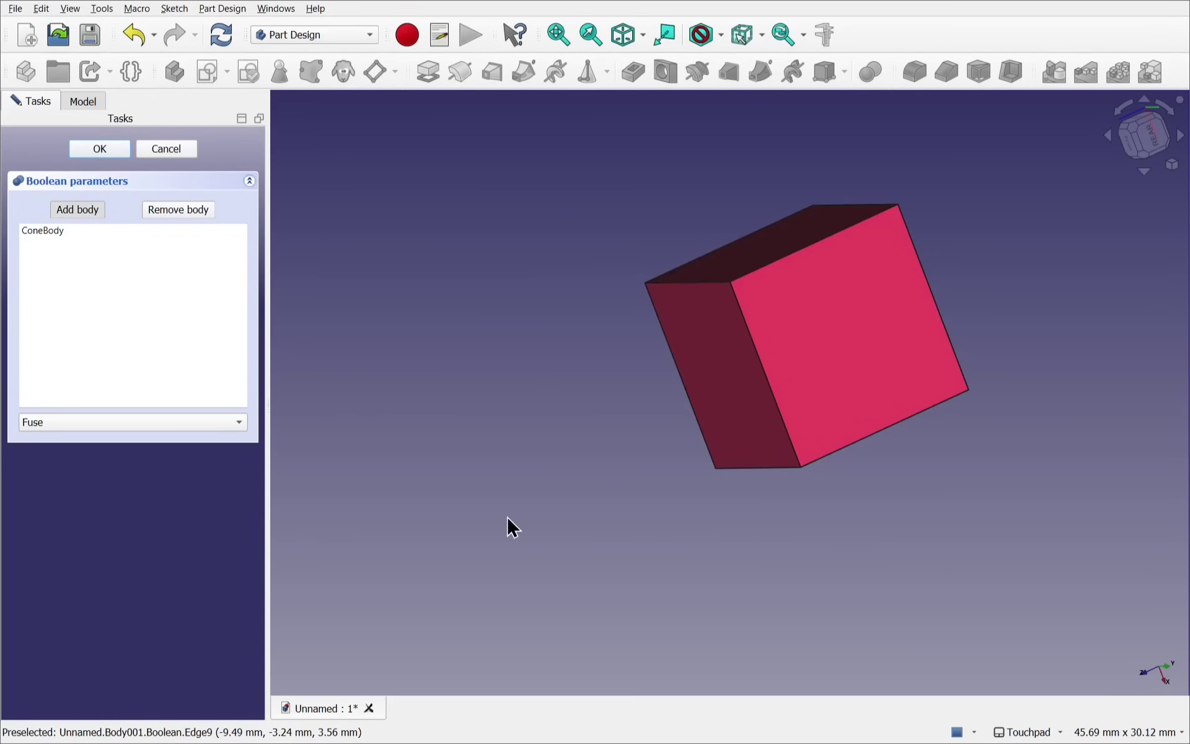
{"action": "left_click", "coordinate": [822, 299]}
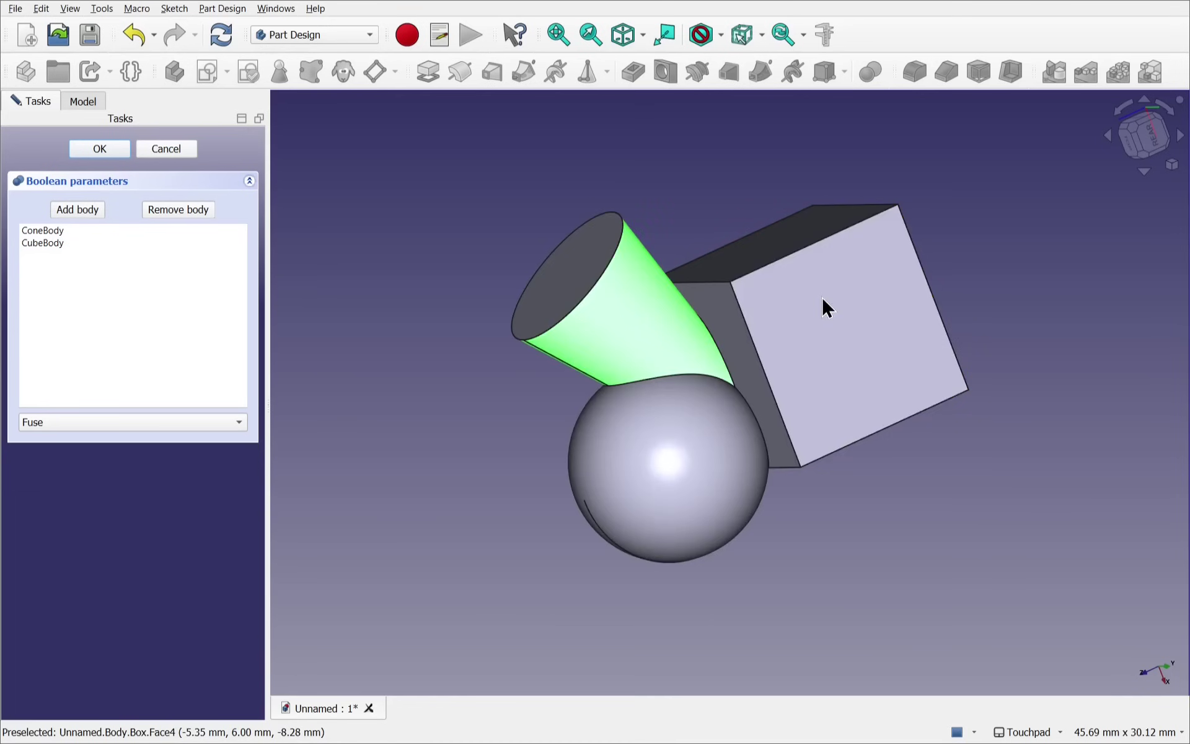
{"action": "left_click_drag", "start_coordinate": [526, 414], "coordinate": [684, 347], "text": "alt"}
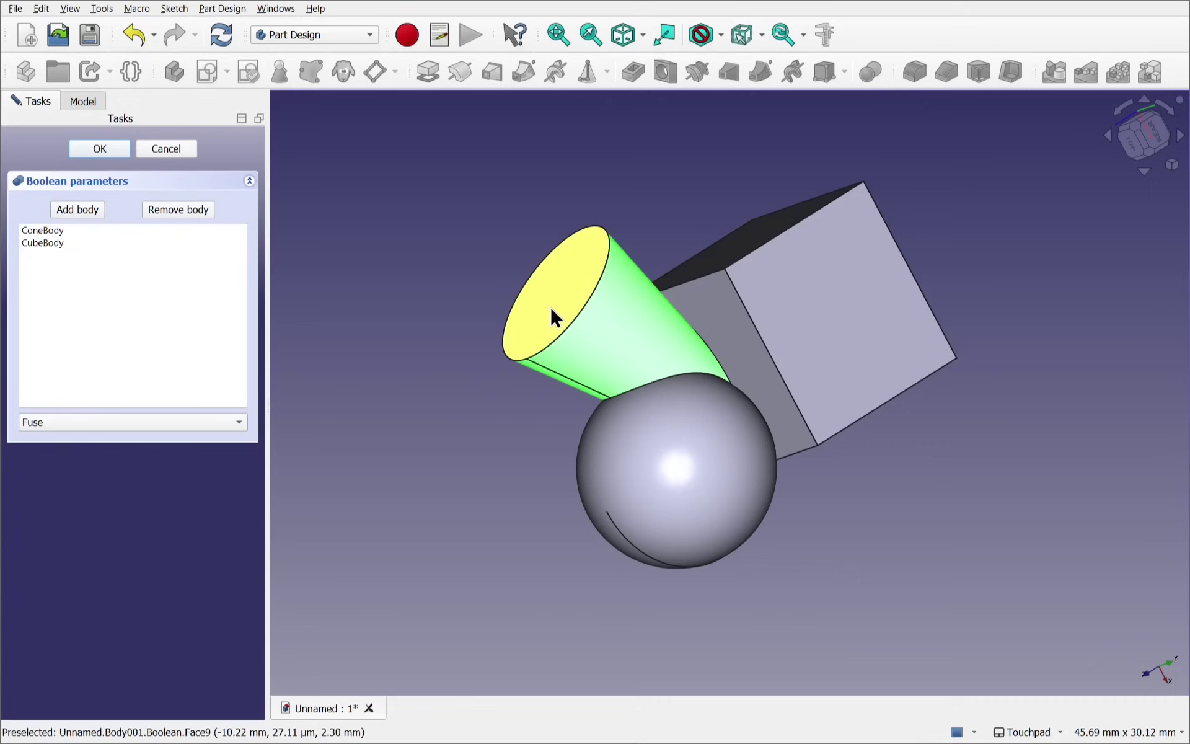
{"action": "left_click_drag", "start_coordinate": [551, 305], "coordinate": [532, 212], "text": "alt"}
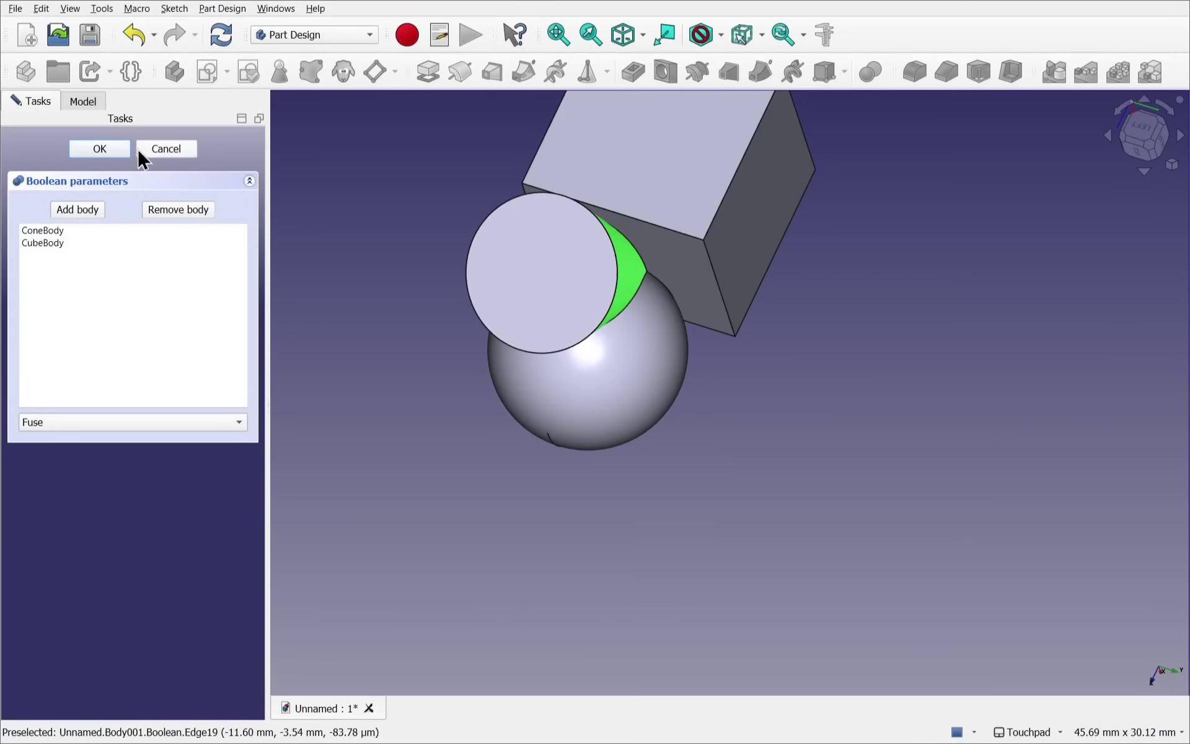
{"action": "left_click", "coordinate": [100, 149]}
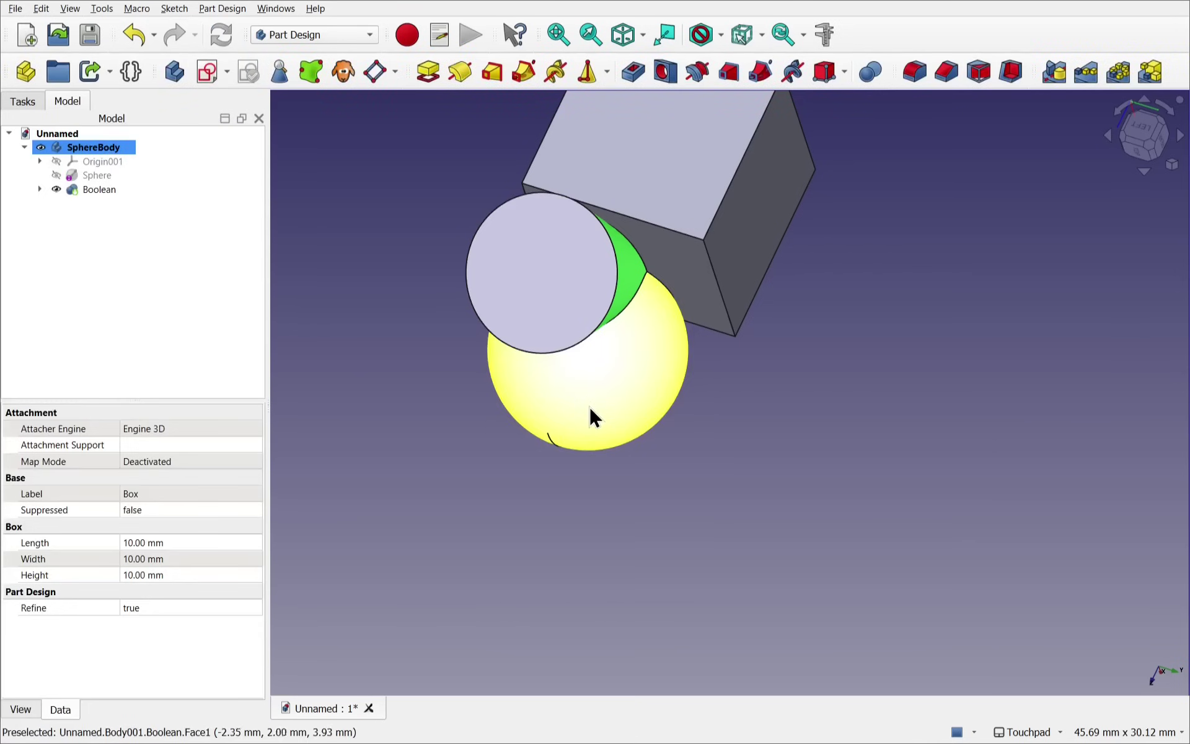
{"action": "middle_click_drag", "start_coordinate": [717, 552], "coordinate": [584, 476]}
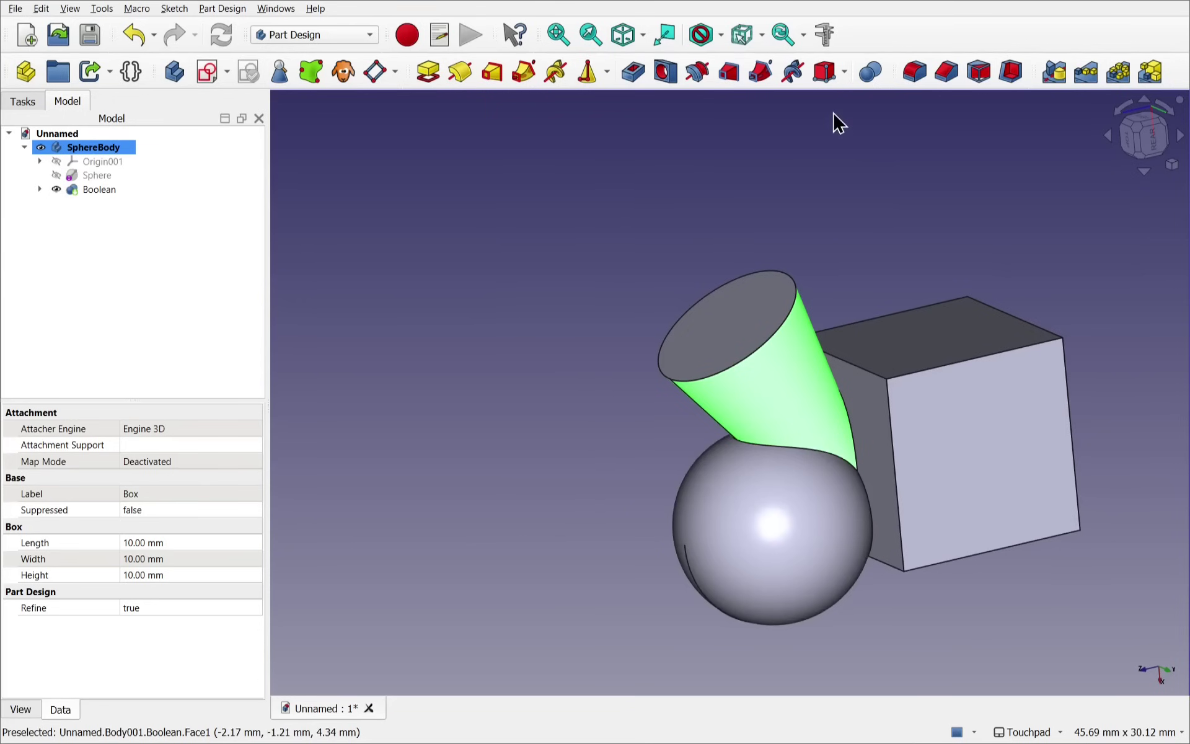
{"action": "double_click", "coordinate": [91, 189]}
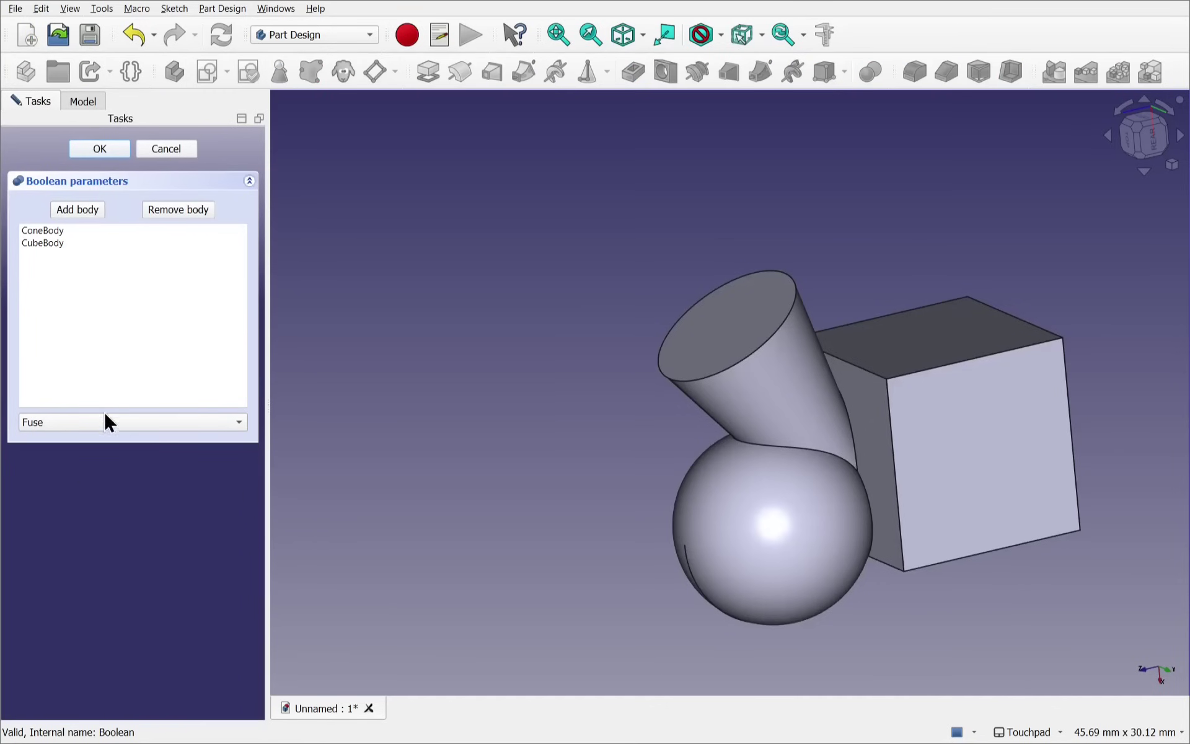
{"action": "left_click", "coordinate": [114, 423]}
{"action": "left_click", "coordinate": [120, 440]}
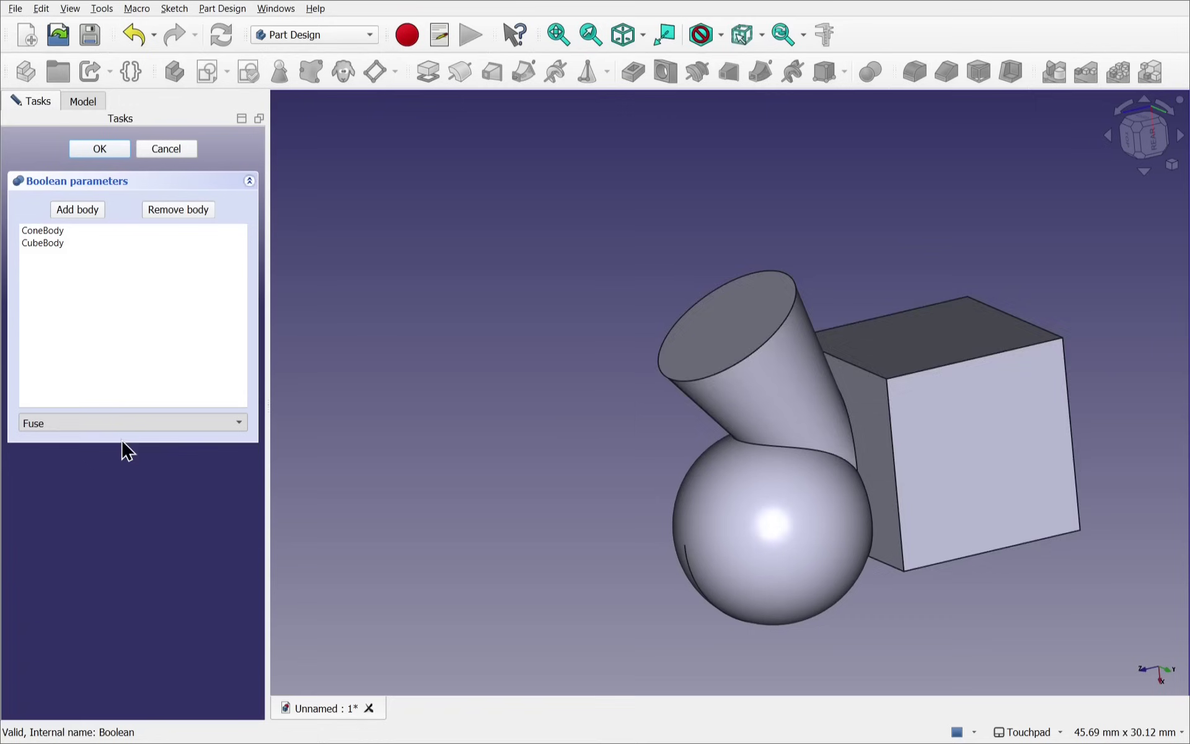
{"action": "left_click", "coordinate": [81, 428]}
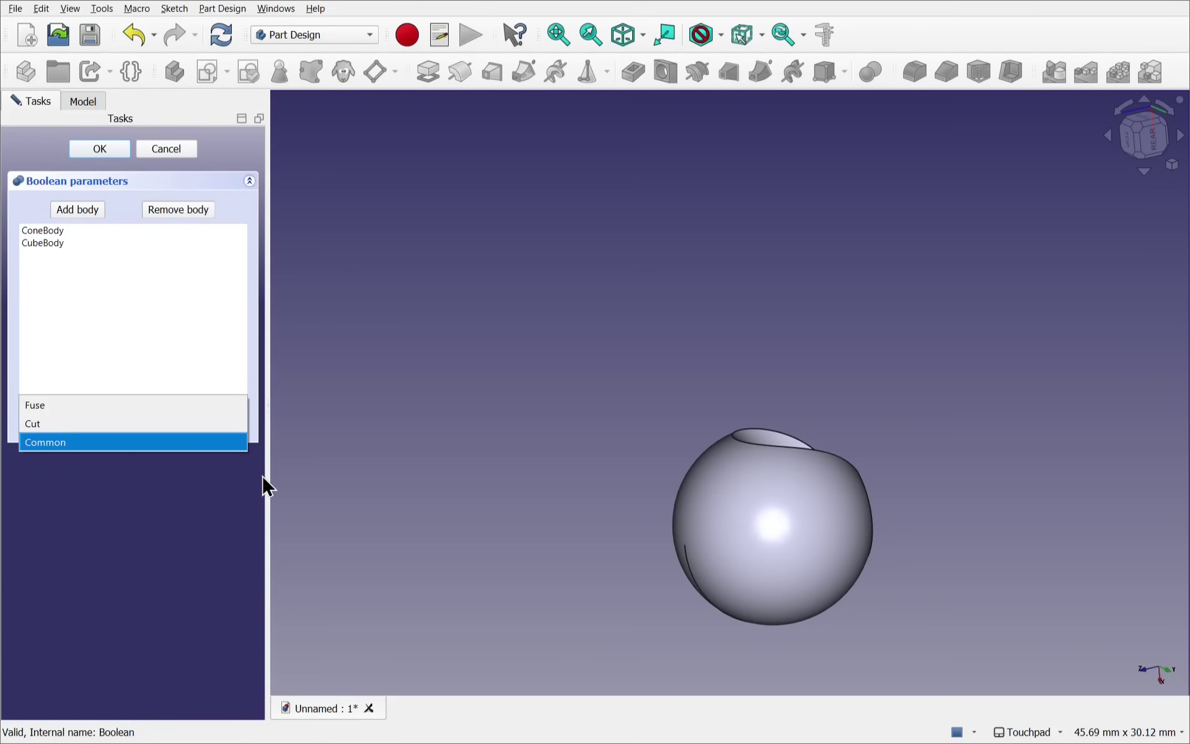
{"action": "left_click", "coordinate": [167, 150]}
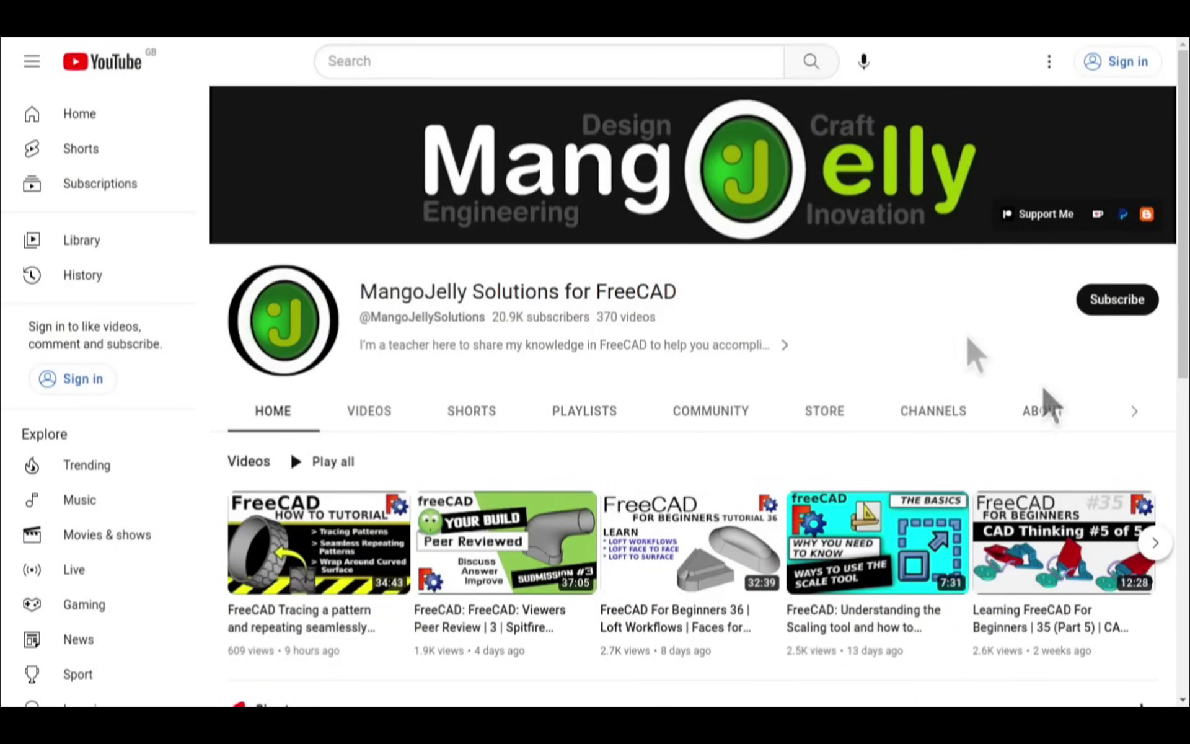
Open the channel's ABOUT tab and scroll down to its donation links and stats
{"action": "left_click", "coordinate": [1043, 410]}
{"action": "scroll", "coordinate": [252, 536], "scroll_direction": "down", "scroll_amount": 3}
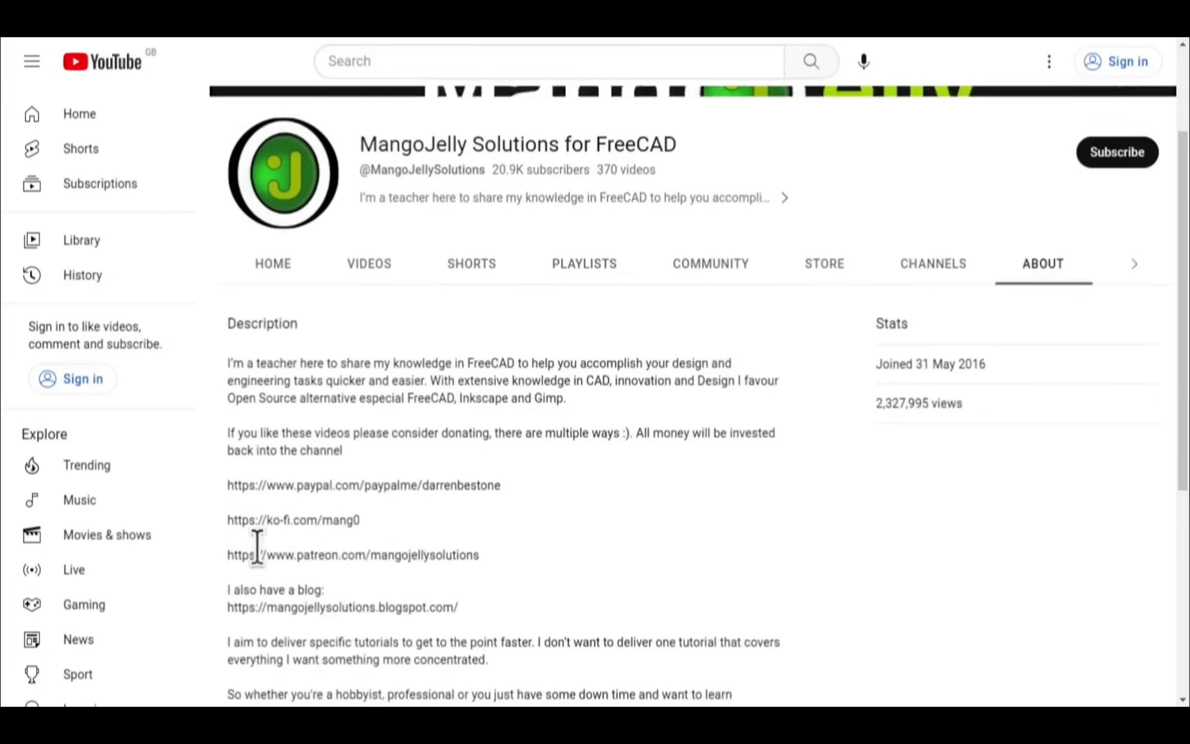
{"action": "left_click_drag", "start_coordinate": [363, 459], "coordinate": [226, 425]}
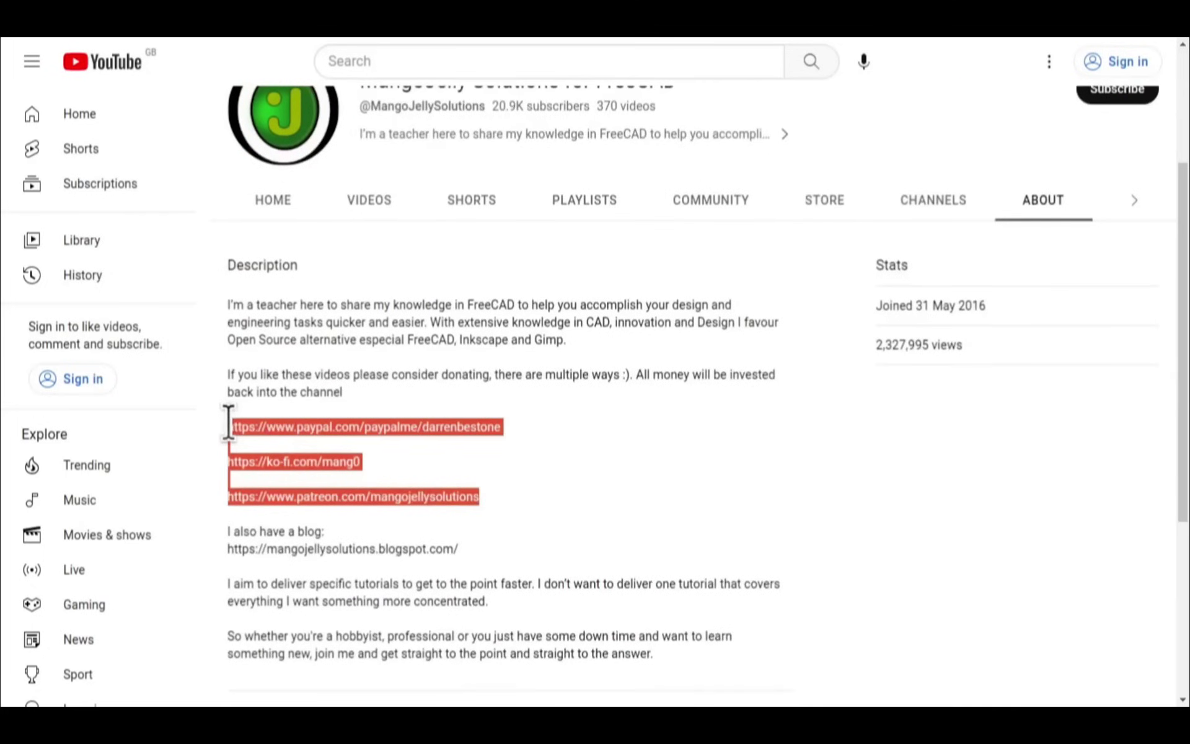
{"action": "left_click", "coordinate": [537, 490]}
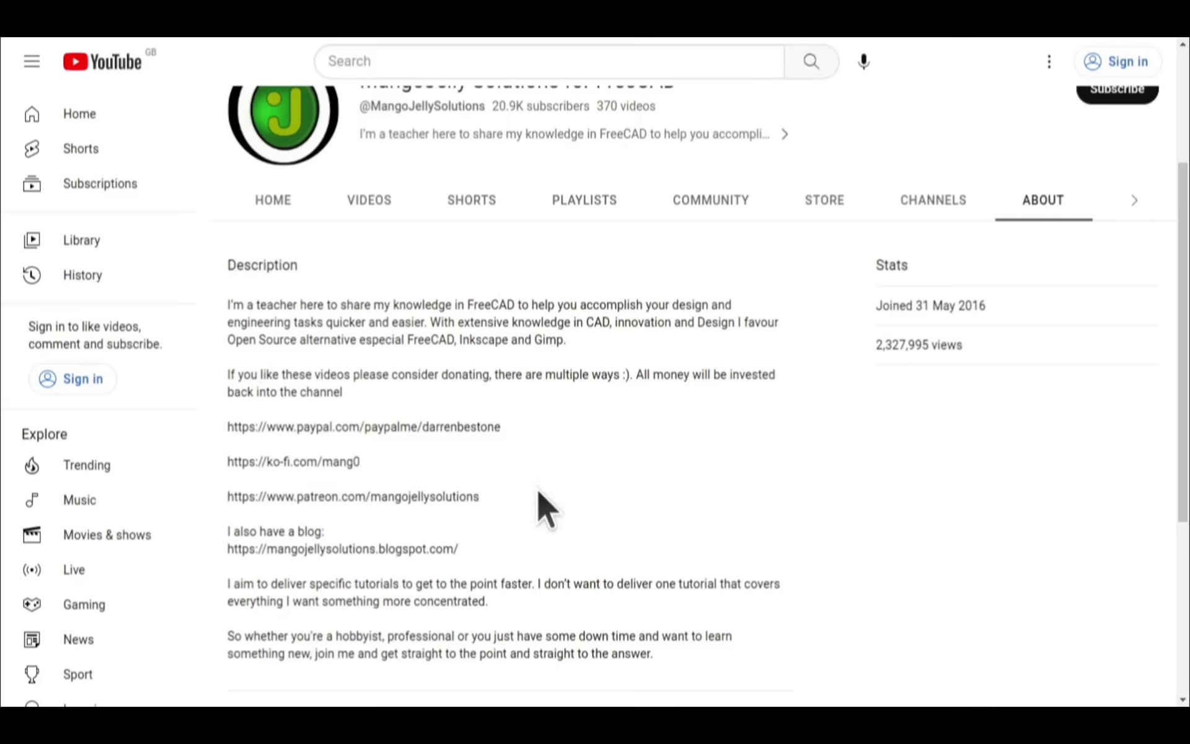